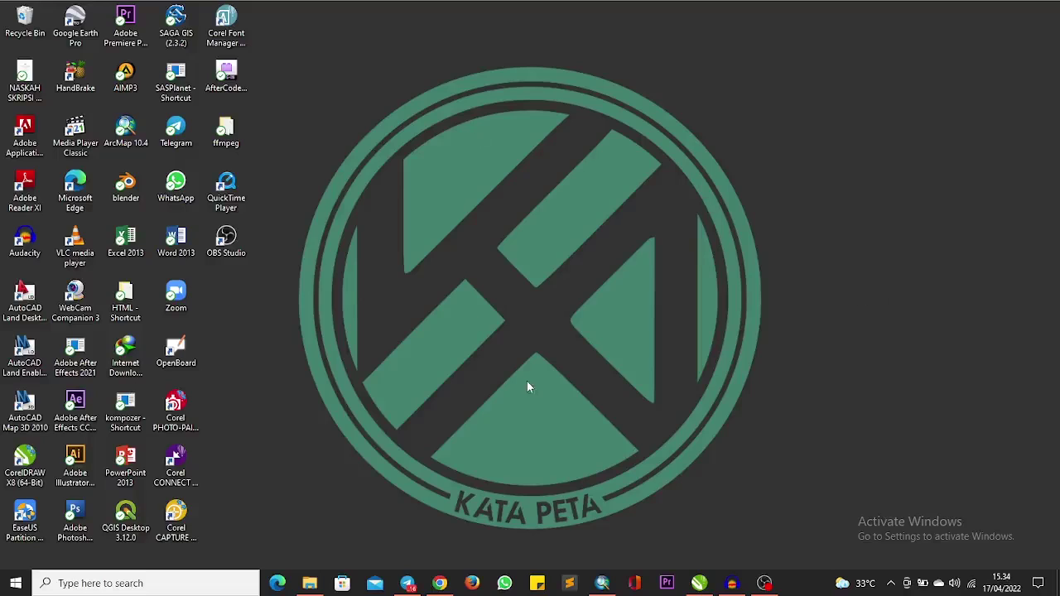
Open Peta Administrasi.jpg from the Peta folder and examine the coordinate labels and grid crosses around the map frame
mouse_move(309, 583)
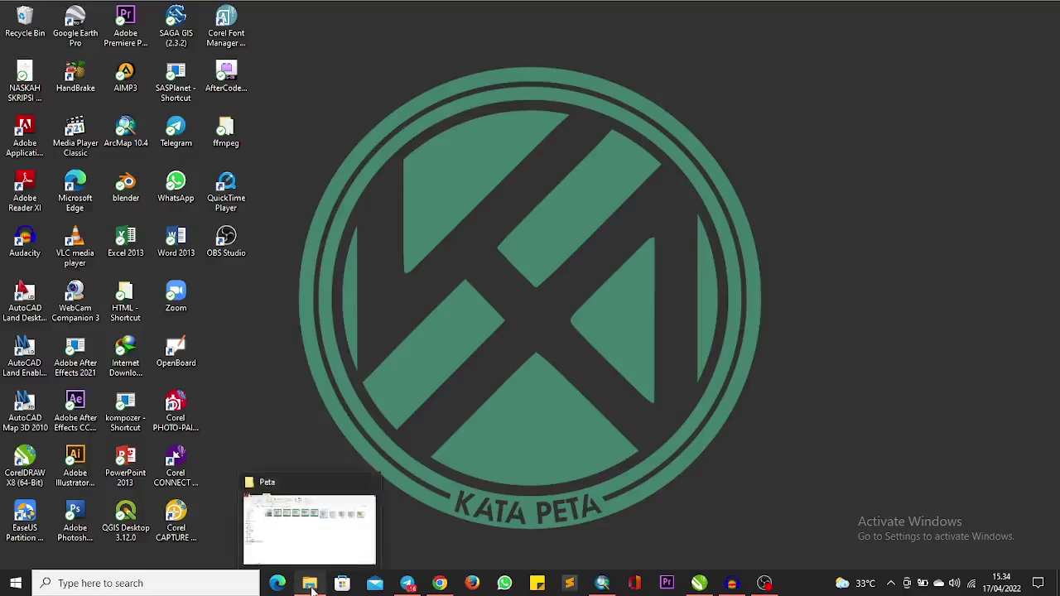
left_click(315, 514)
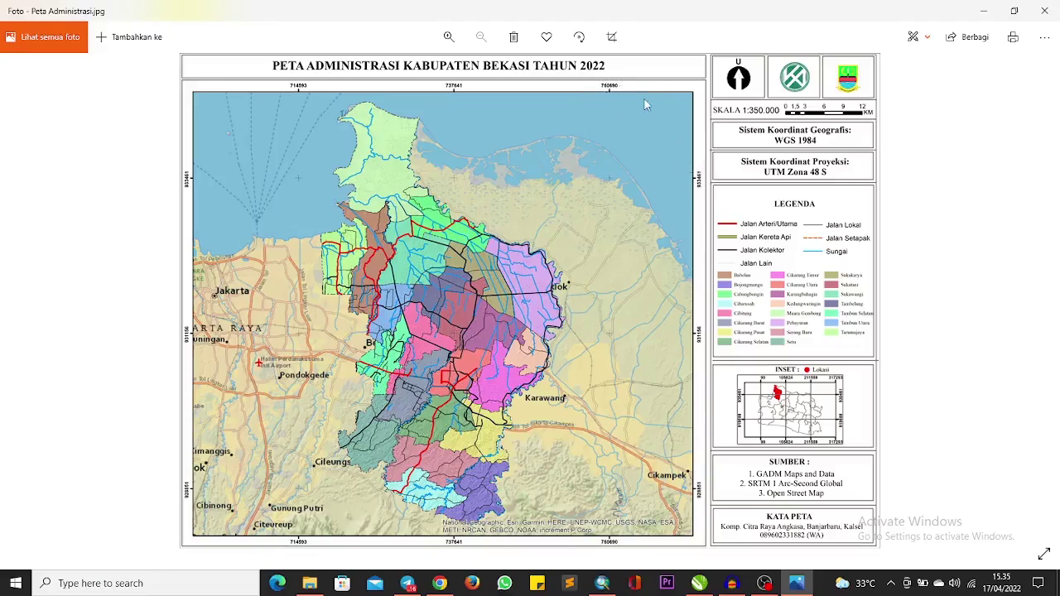
scroll(644, 98, "up", 3)
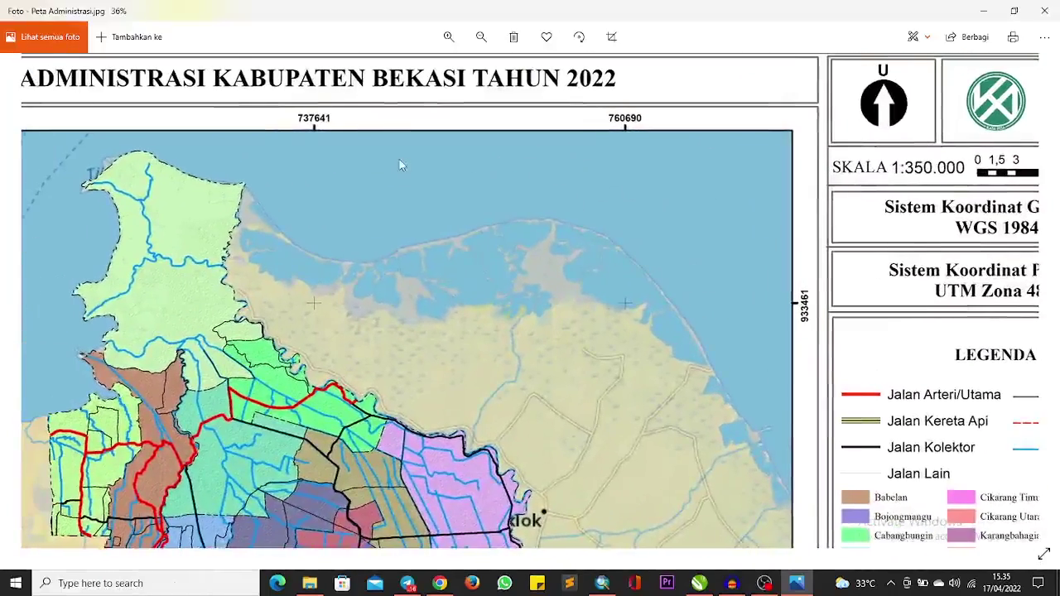
left_click_drag(399, 162, 419, 140)
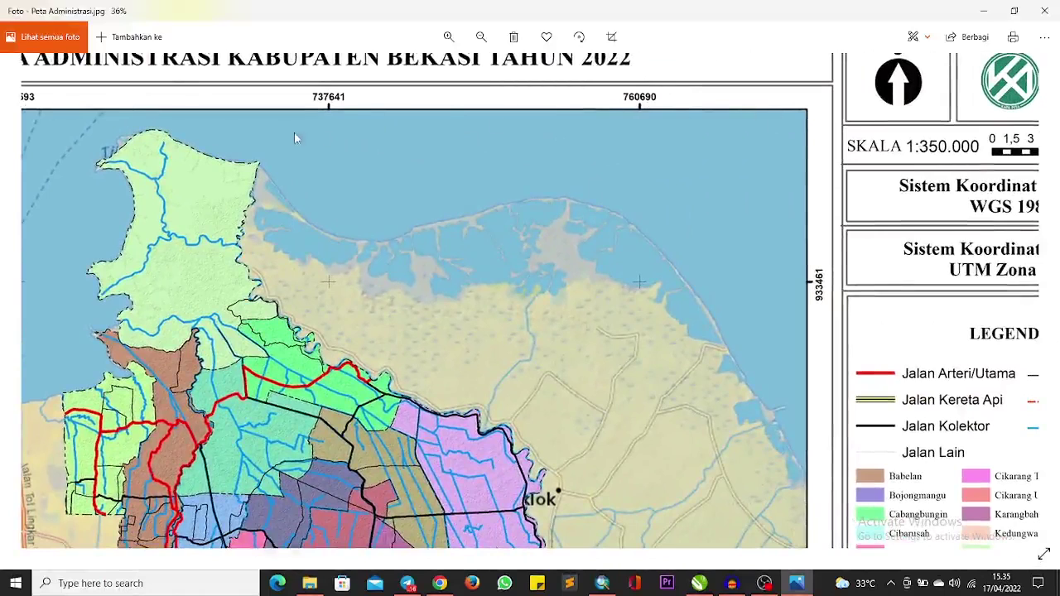
scroll(686, 139, "right", 2)
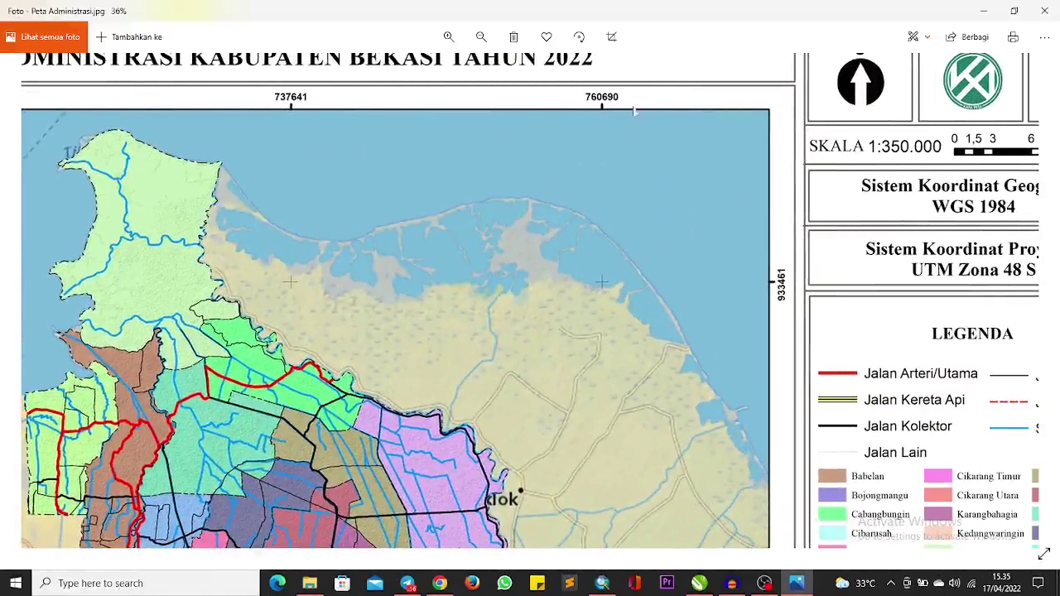
left_click_drag(744, 262, 693, 220)
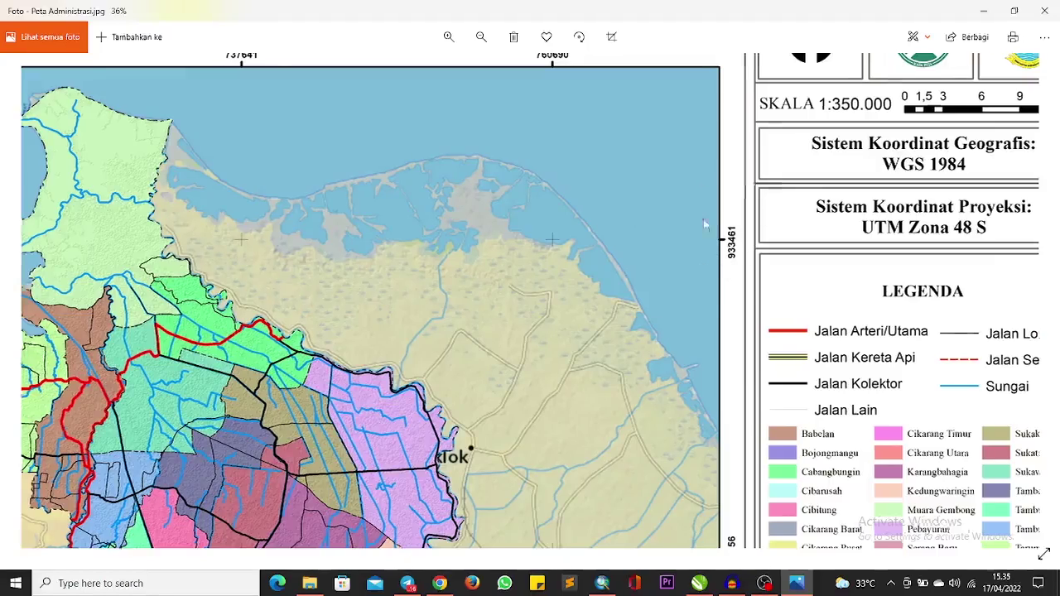
left_click_drag(617, 190, 734, 222)
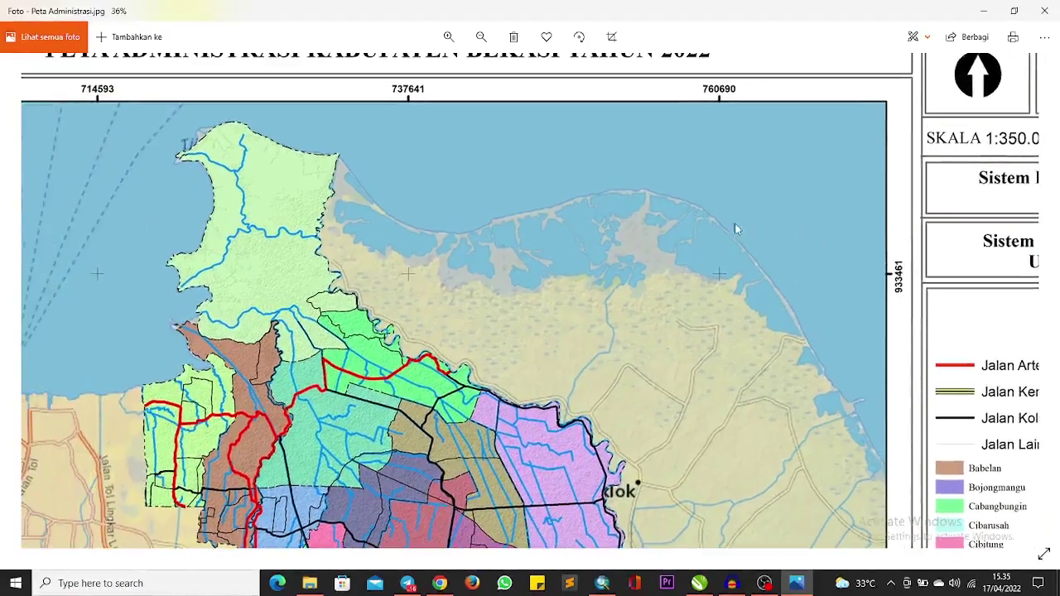
double_click(723, 157)
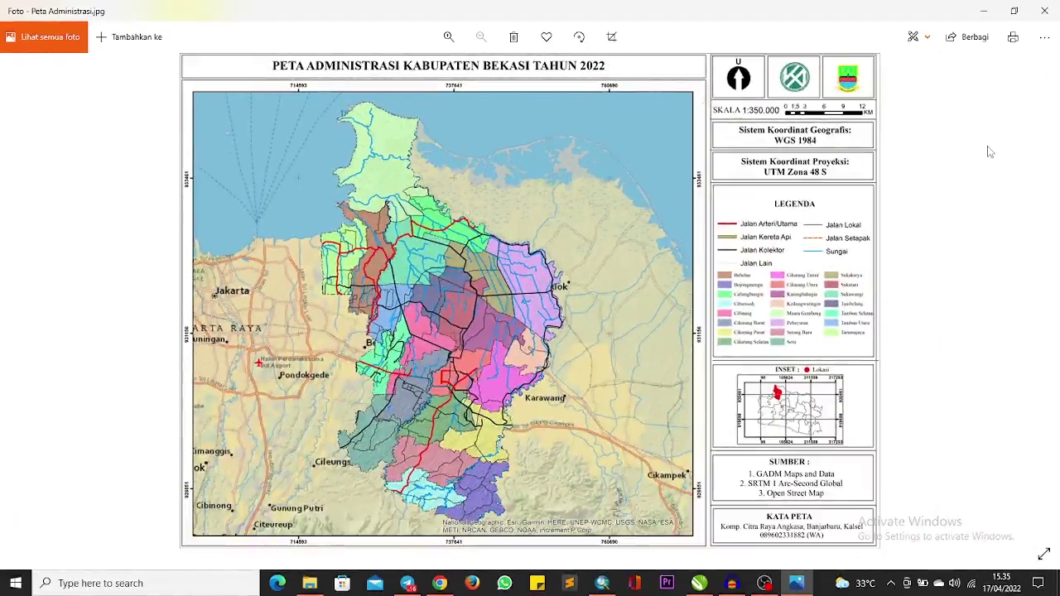
left_click(985, 10)
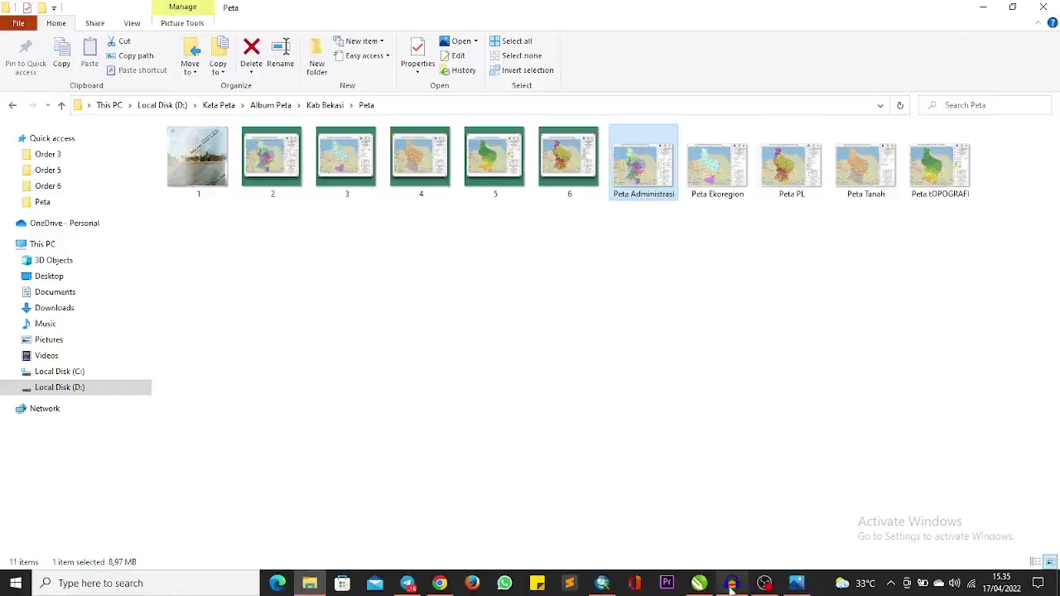
Switch to ArcMap and add Peta Administrasi.jpg from the Peta folder in Kab Bekasi to the Layers data frame
mouse_move(603, 582)
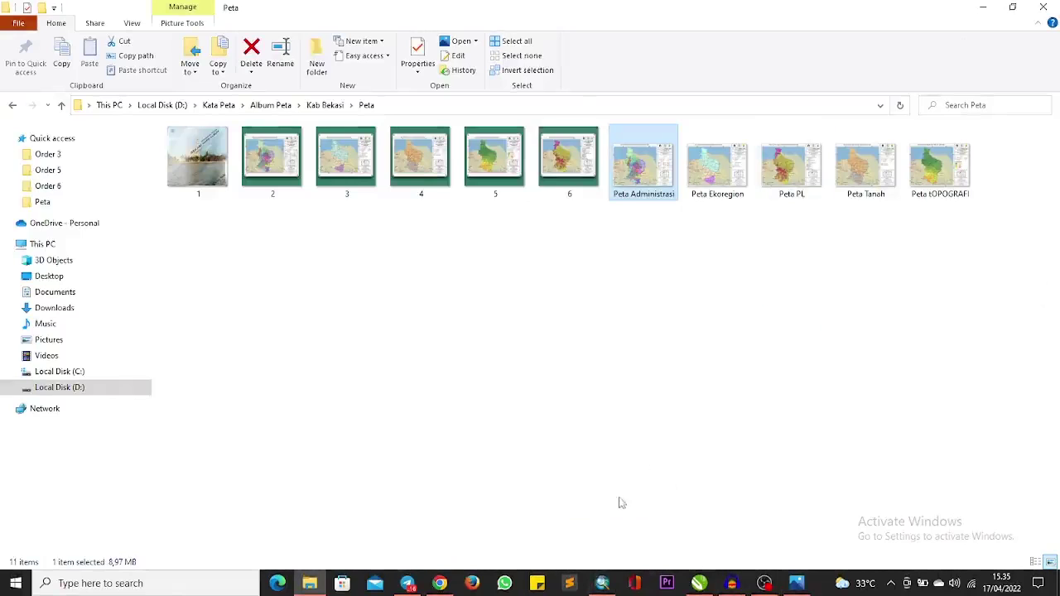
left_click(606, 585)
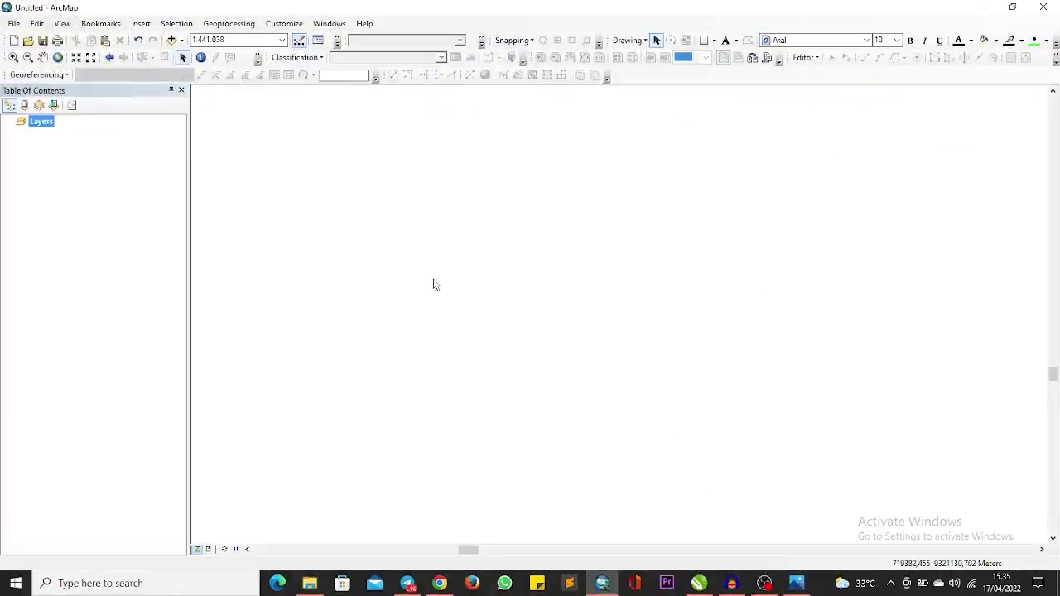
right_click(50, 123)
left_click(82, 126)
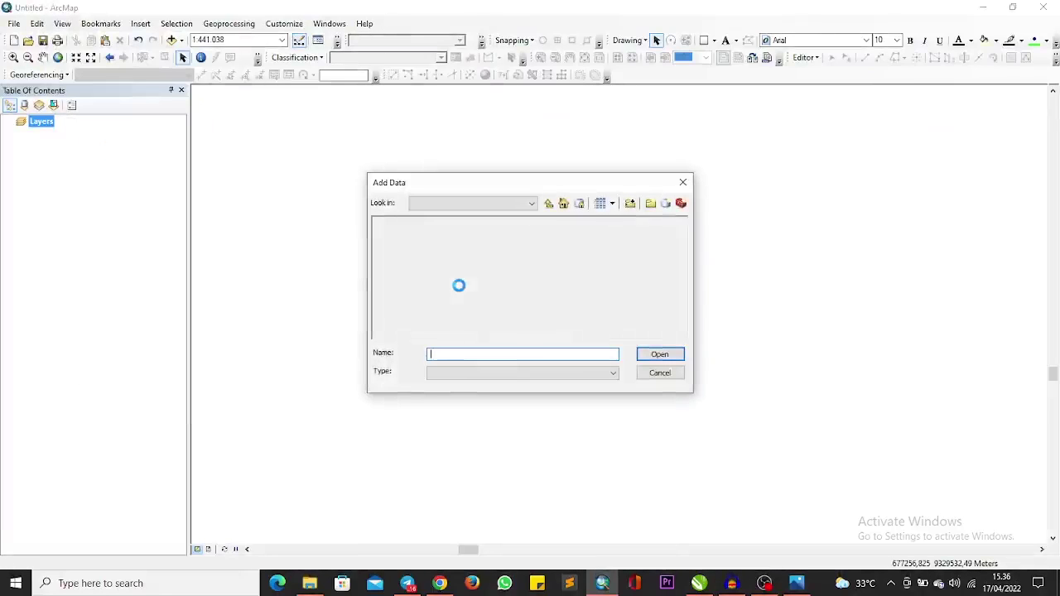
left_click(549, 204)
double_click(408, 246)
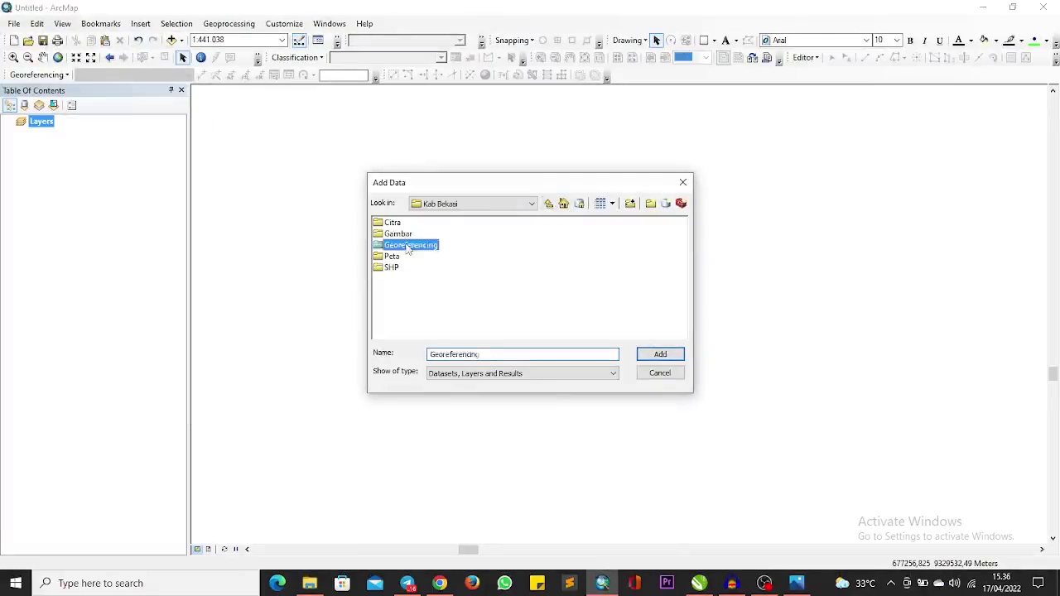
left_click(549, 204)
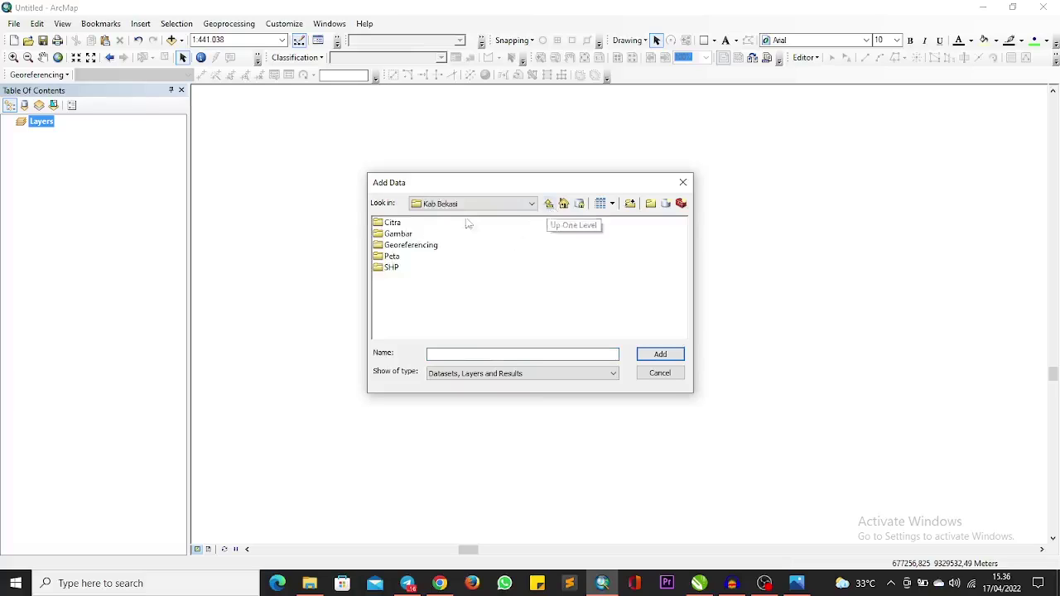
double_click(392, 256)
left_click(422, 291)
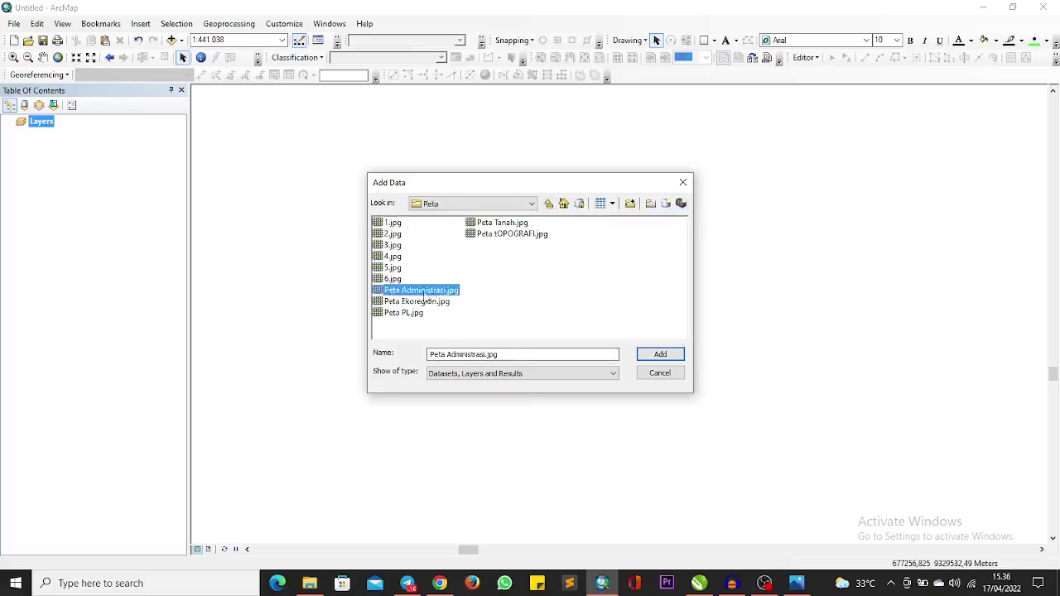
left_click(660, 355)
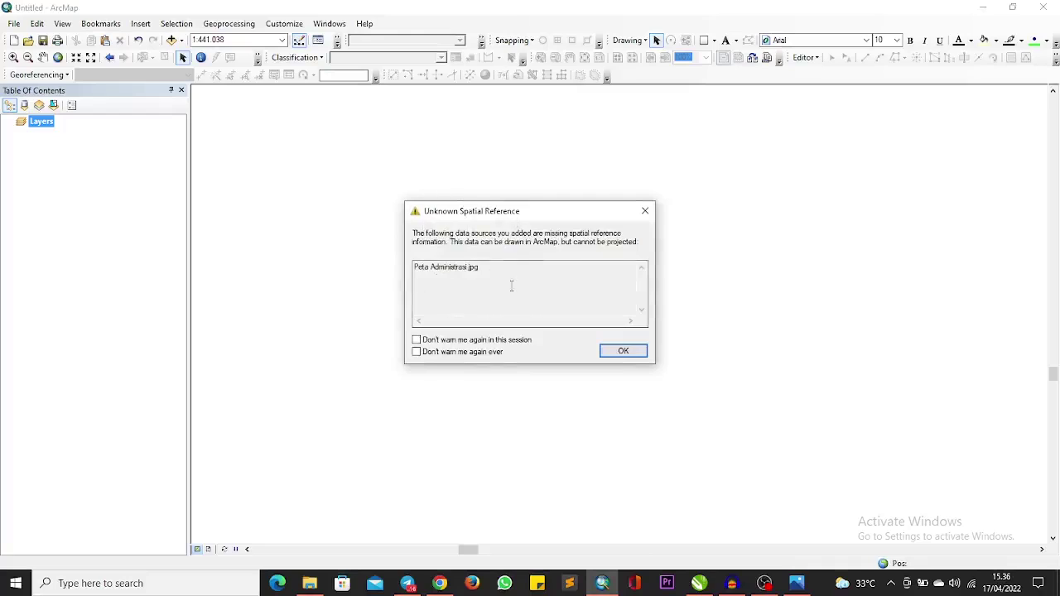
left_click(623, 351)
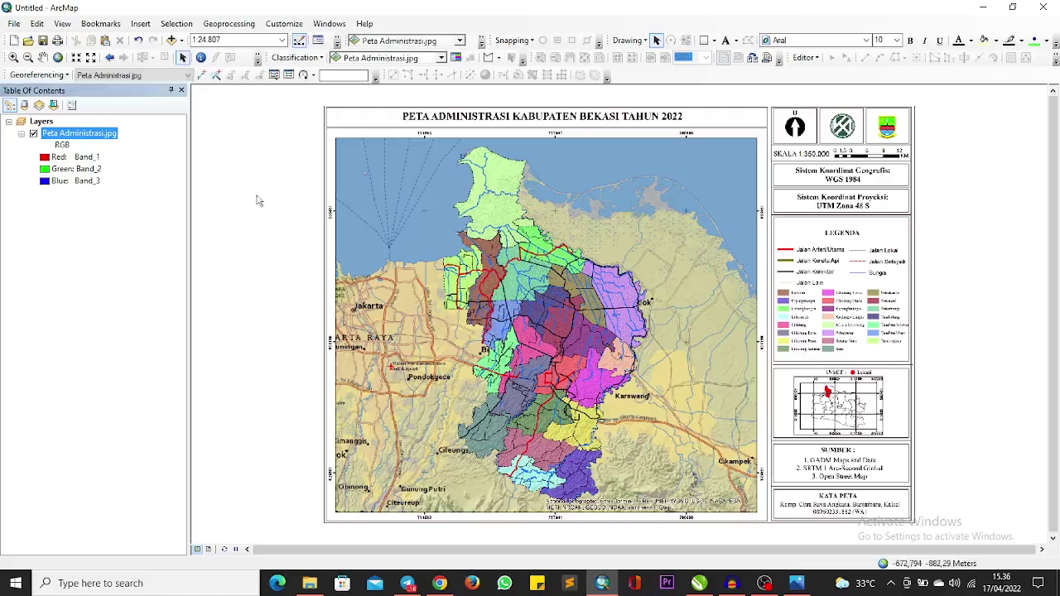
scroll(565, 175, "down", 1)
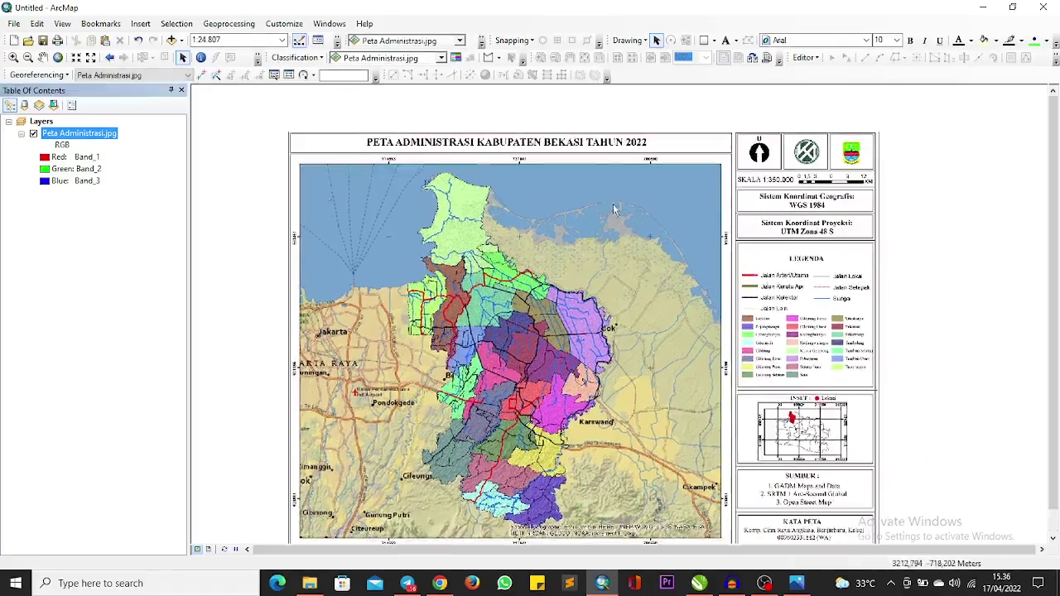
scroll(613, 203, "up", 1)
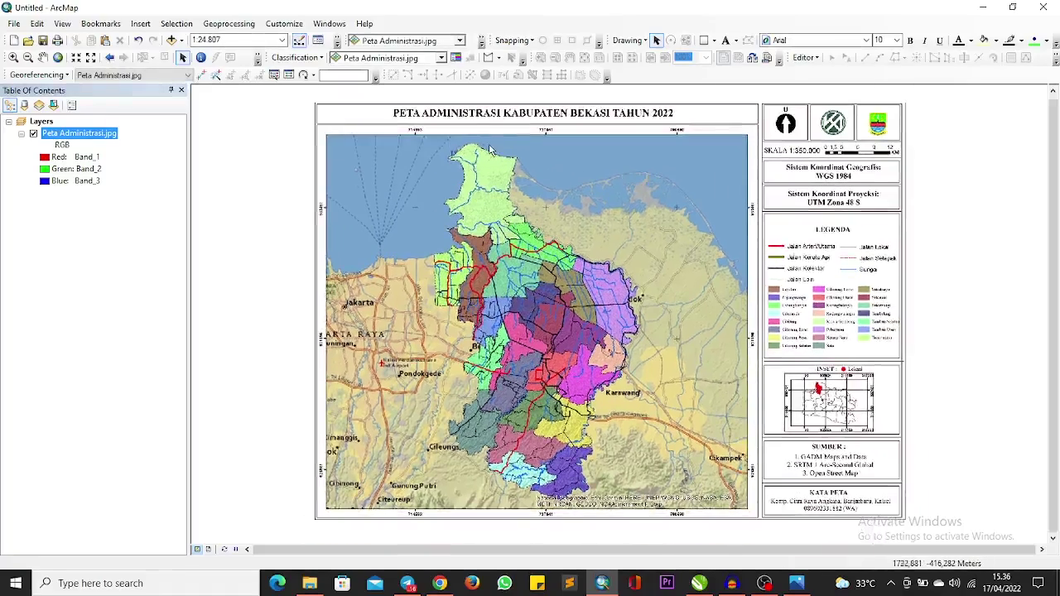
scroll(480, 153, "down", 1)
scroll(491, 166, "up", 1)
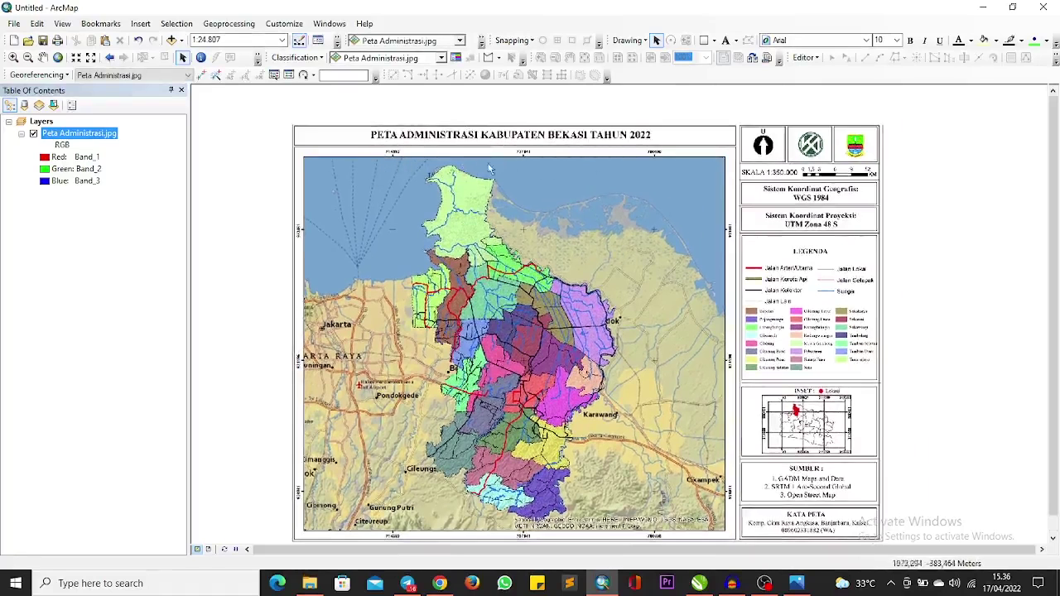
scroll(633, 167, "down", 1)
scroll(607, 142, "up", 1)
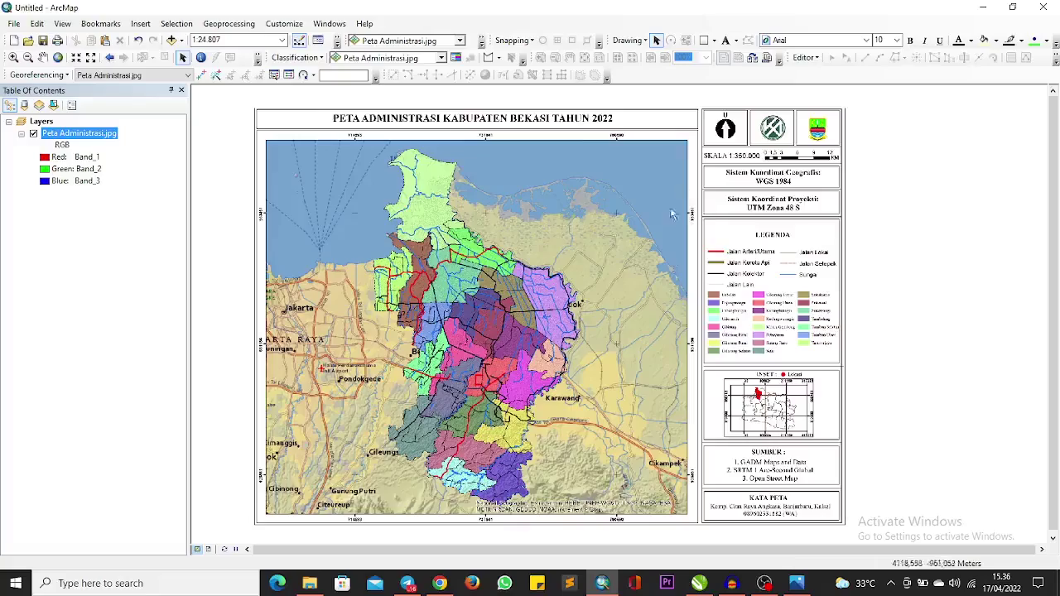
scroll(654, 182, "down", 1)
scroll(698, 219, "up", 1)
scroll(699, 219, "down", 1)
scroll(657, 199, "up", 1)
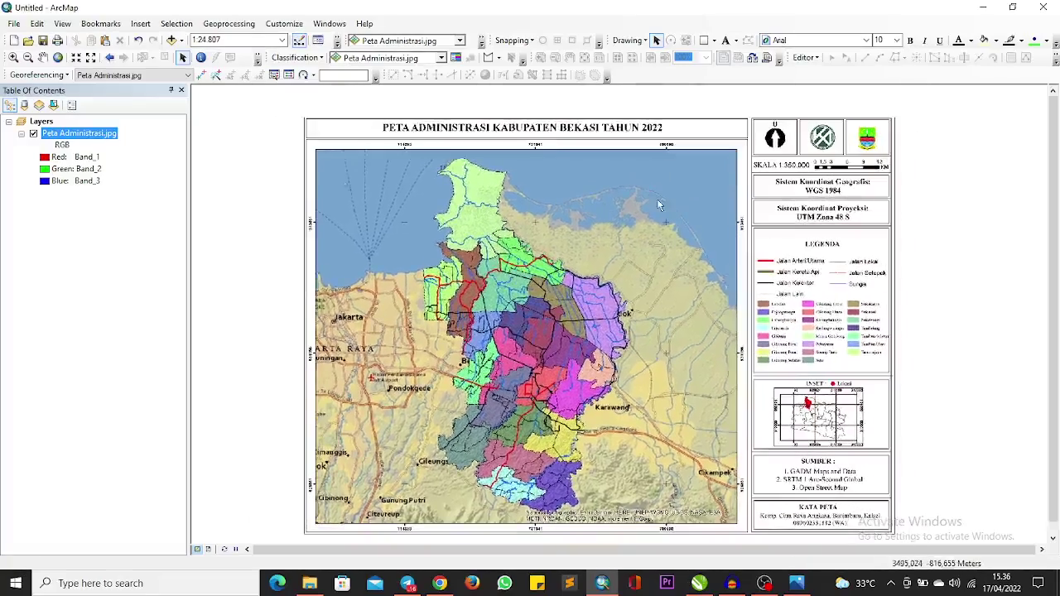
scroll(573, 236, "down", 1)
scroll(564, 188, "up", 1)
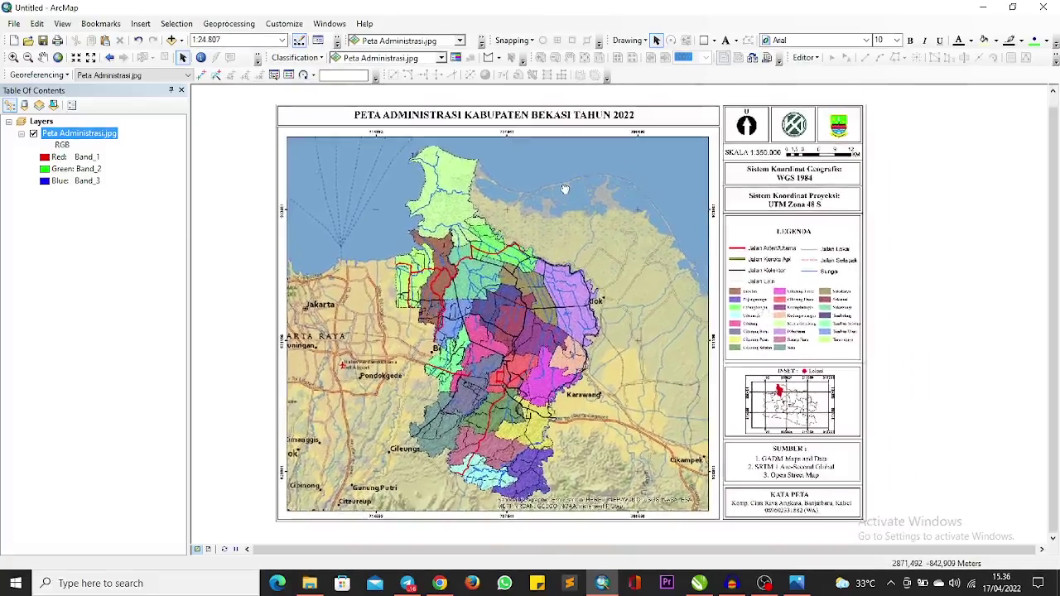
Open the Layers data frame's coordinate system settings and browse the projected UTM systems to the WGS 1984 group
right_click(52, 122)
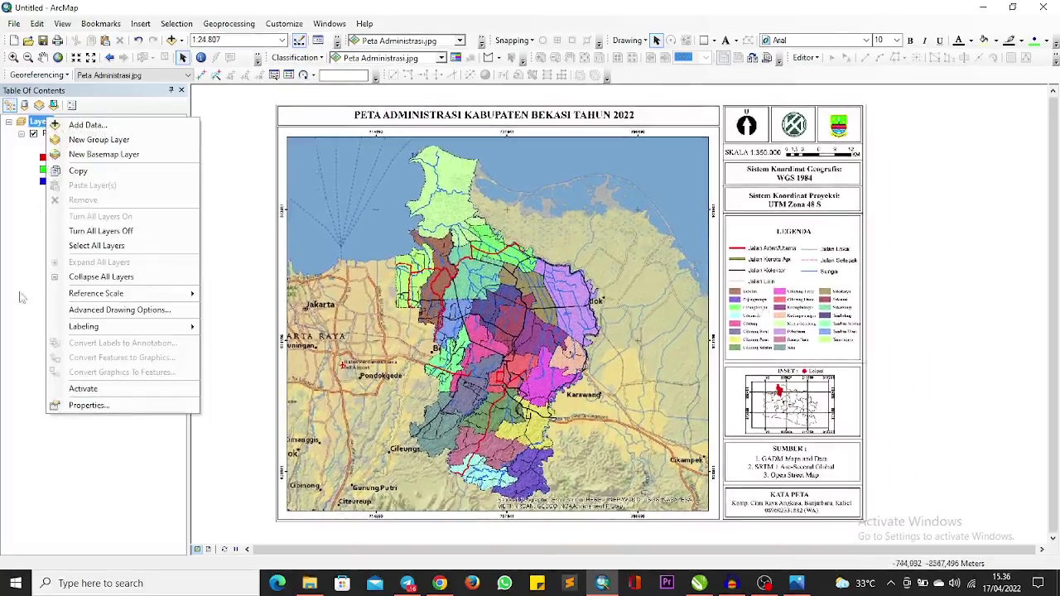
left_click(91, 404)
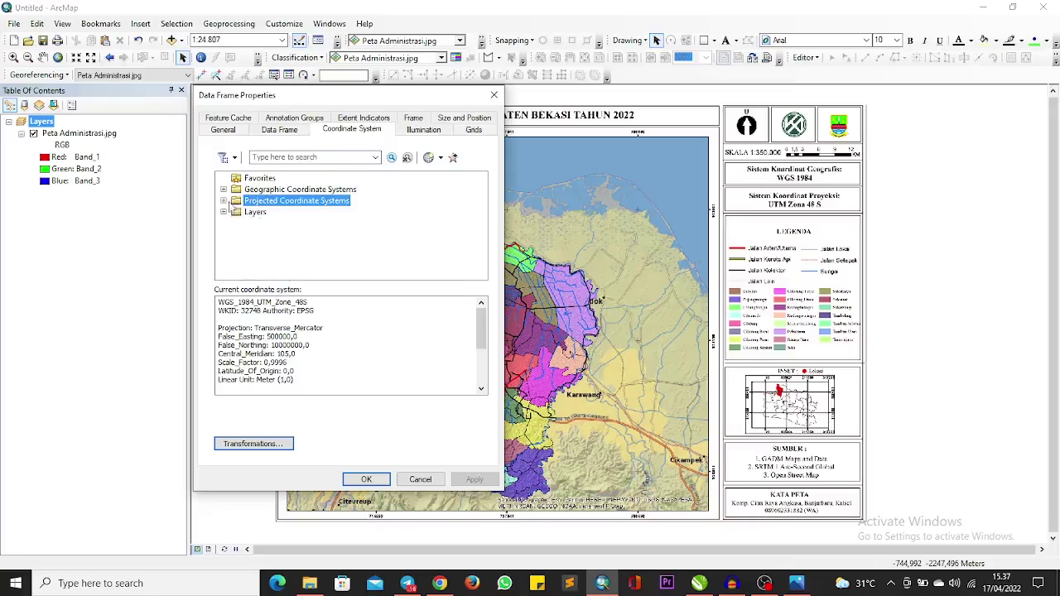
left_click(223, 202)
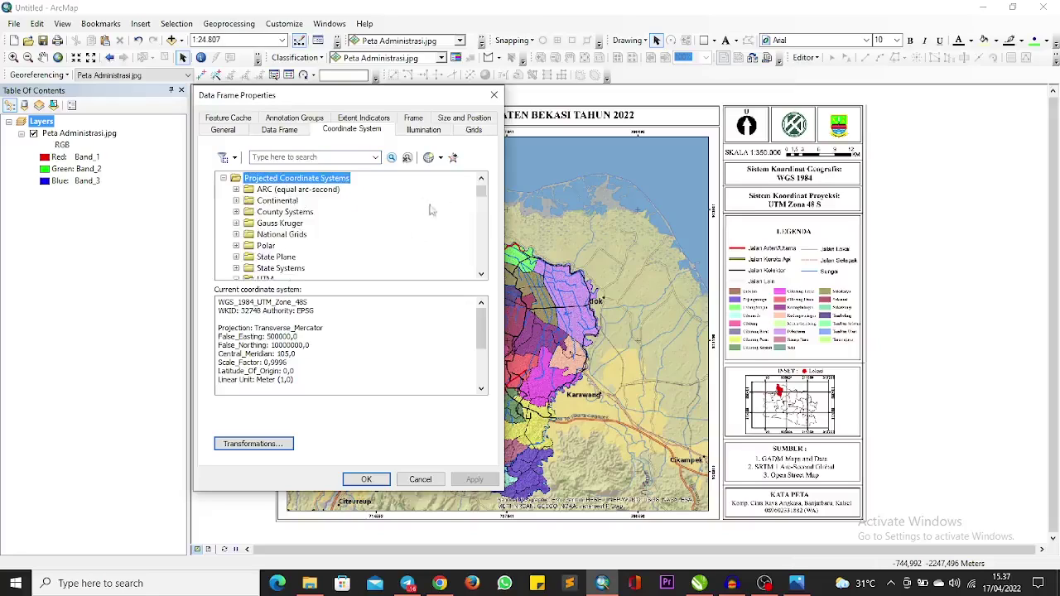
scroll(486, 202, "up", 4)
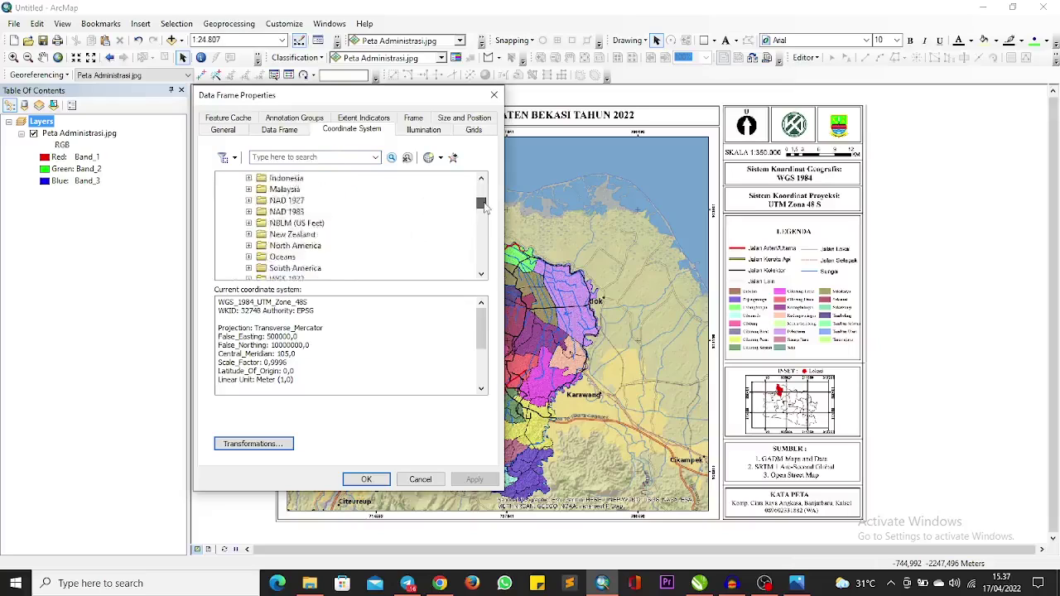
left_click_drag(485, 201, 482, 197)
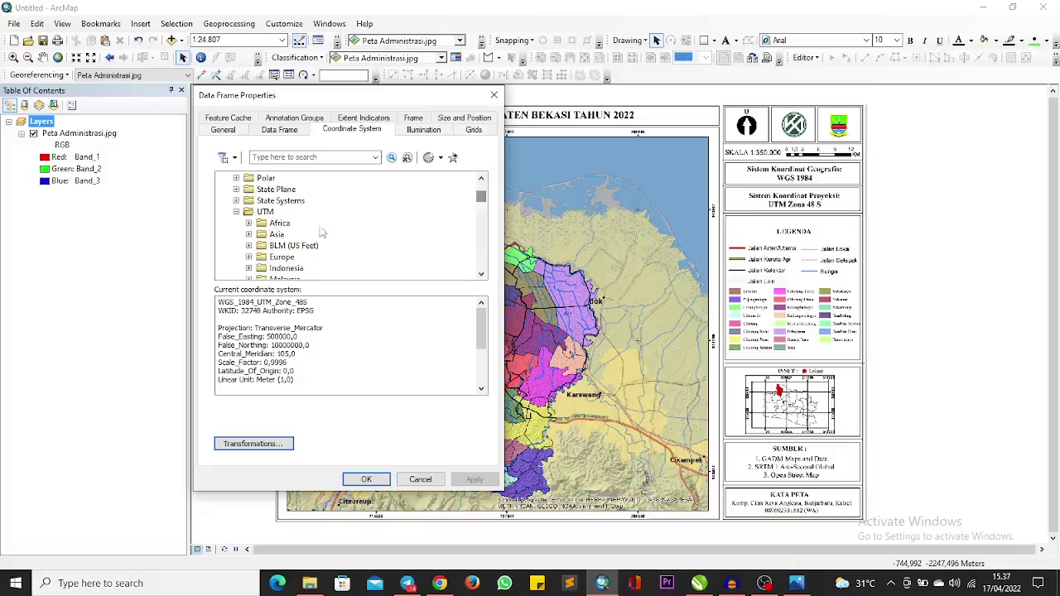
left_click(236, 213)
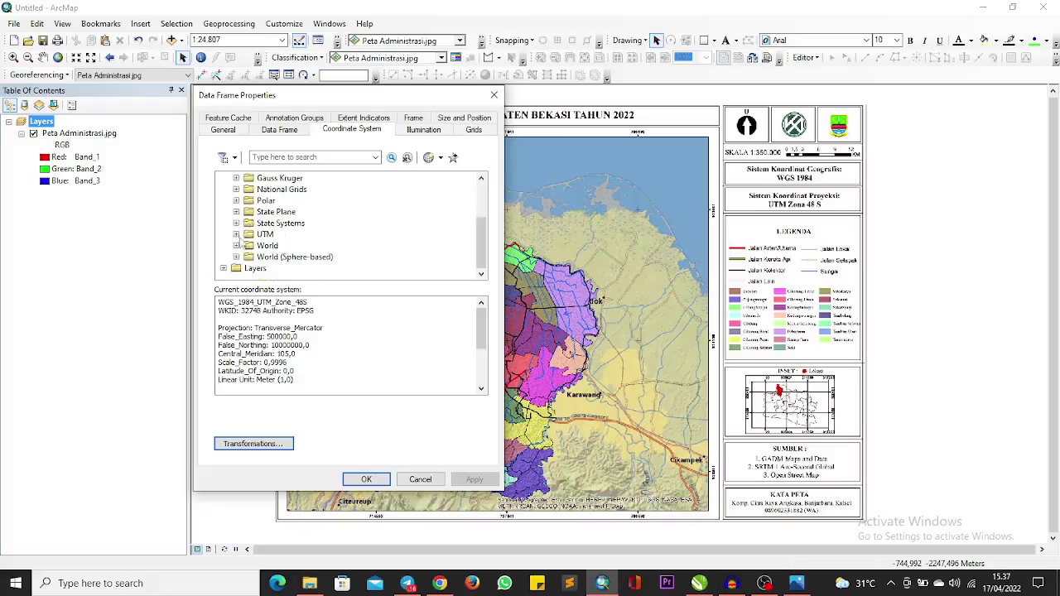
left_click(236, 234)
left_click_drag(482, 206, 481, 214)
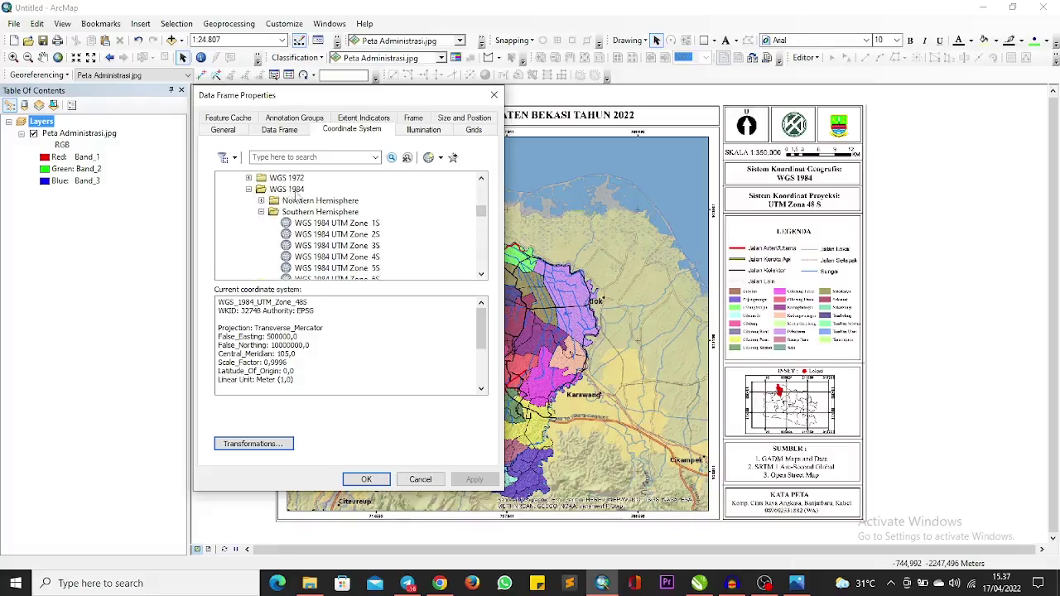
Collapse the Southern Hemisphere group, review the WGS 1984 hemisphere groups and move the Data Frame Properties dialog clear of the map
left_click(262, 213)
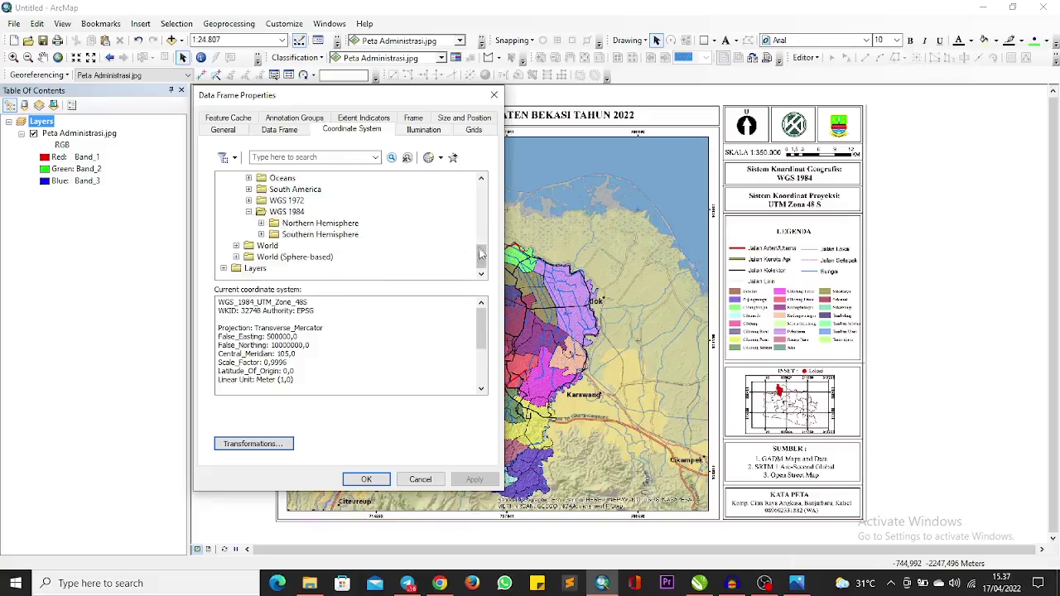
mouse_move(481, 257)
left_mouse_down()
mouse_move(480, 192)
mouse_move(494, 256)
left_mouse_up()
left_click(297, 189)
scroll(359, 243, "up", 1)
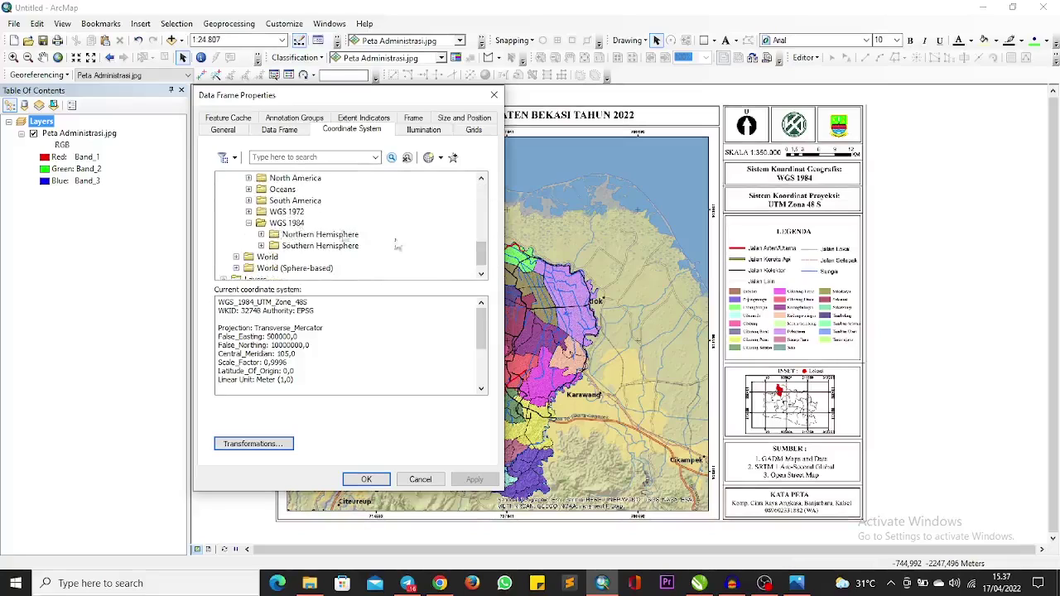
left_click_drag(483, 257, 484, 261)
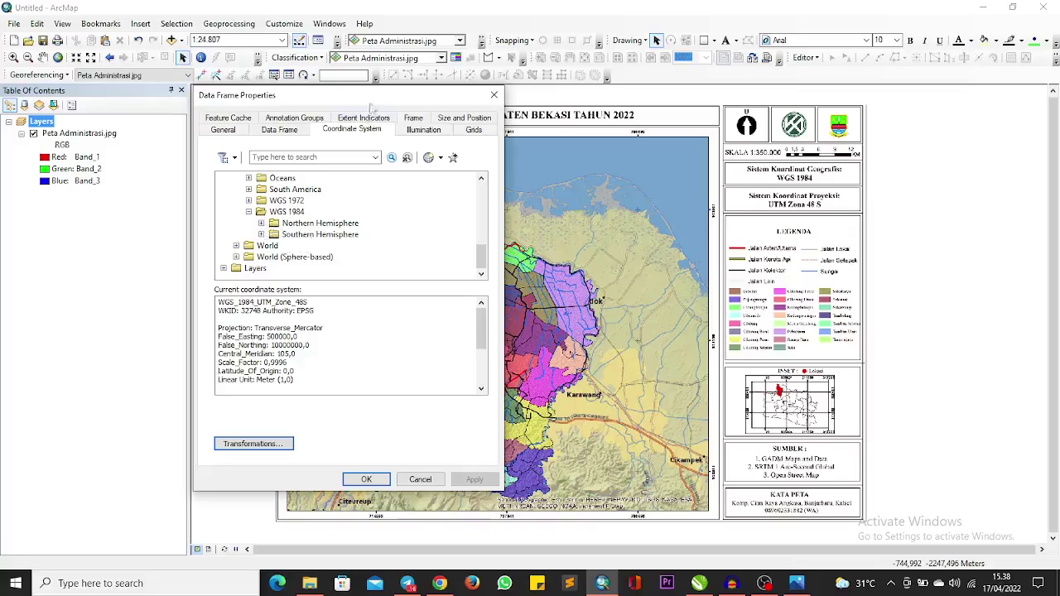
left_click_drag(378, 96, 230, 73)
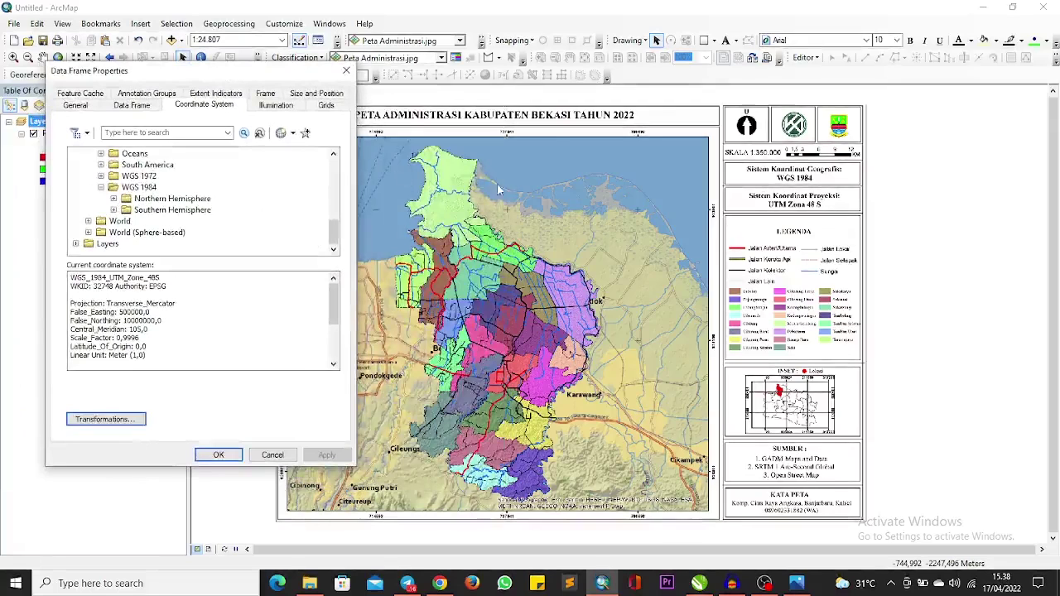
left_click_drag(295, 72, 246, 68)
Select WGS 1984 UTM Zone 48S from the Southern Hemisphere group as the data frame's coordinate system
left_click(64, 206)
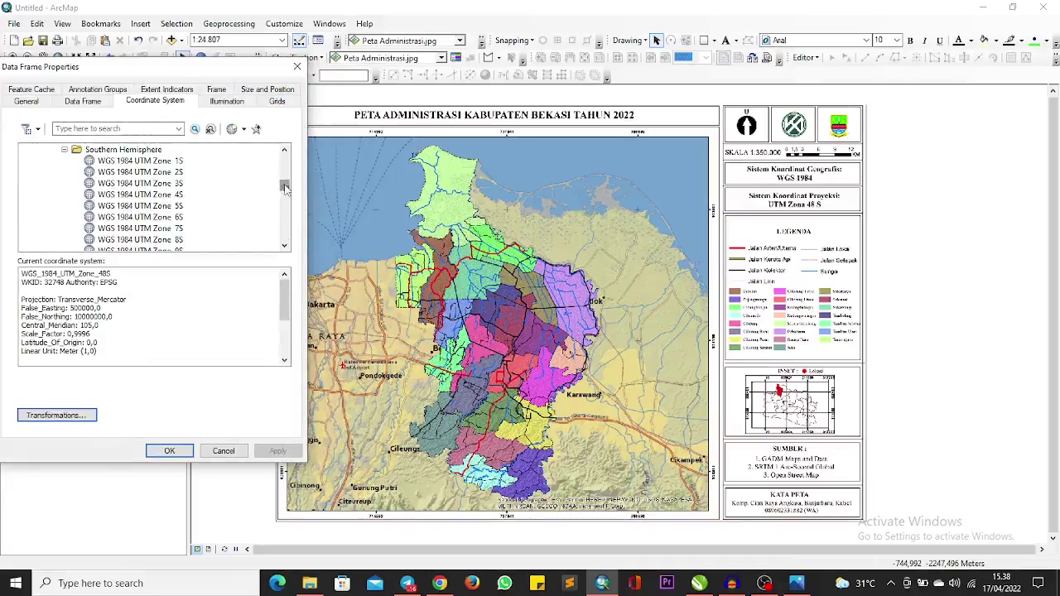
left_click_drag(285, 188, 288, 231)
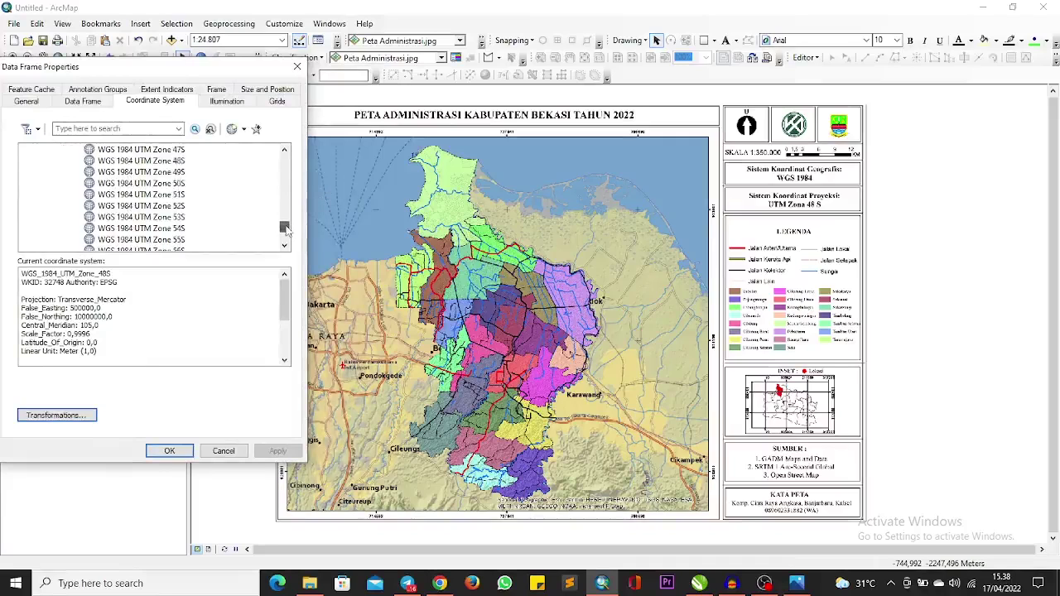
left_click(175, 161)
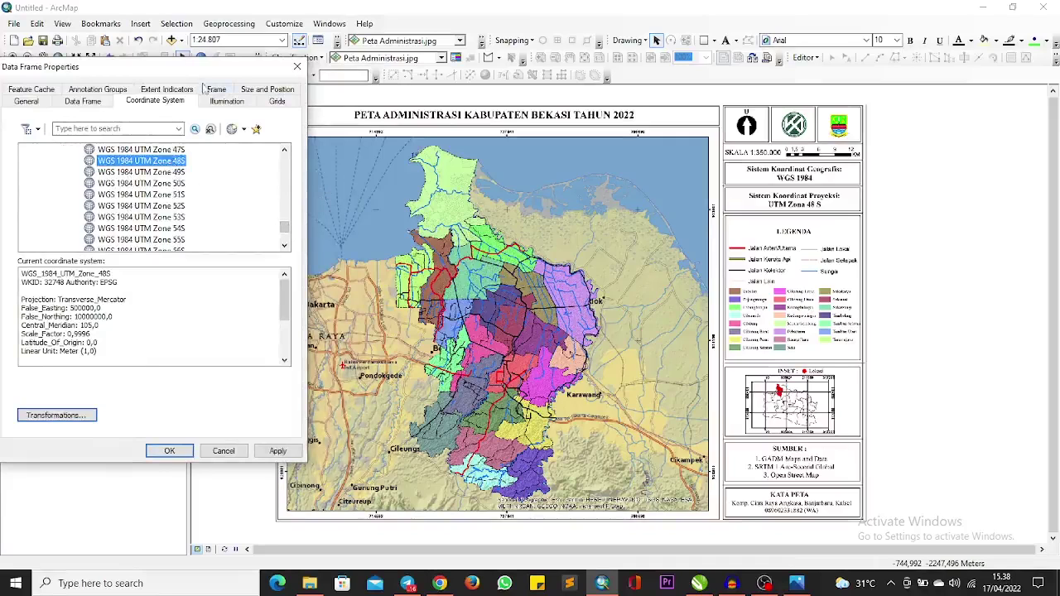
left_click_drag(207, 67, 264, 75)
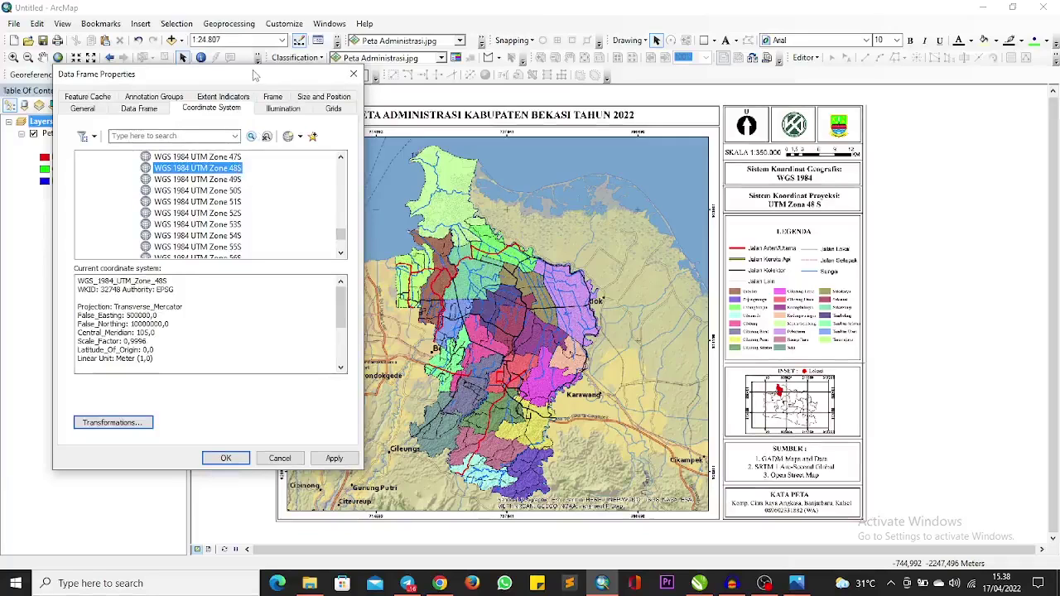
left_click_drag(254, 73, 254, 77)
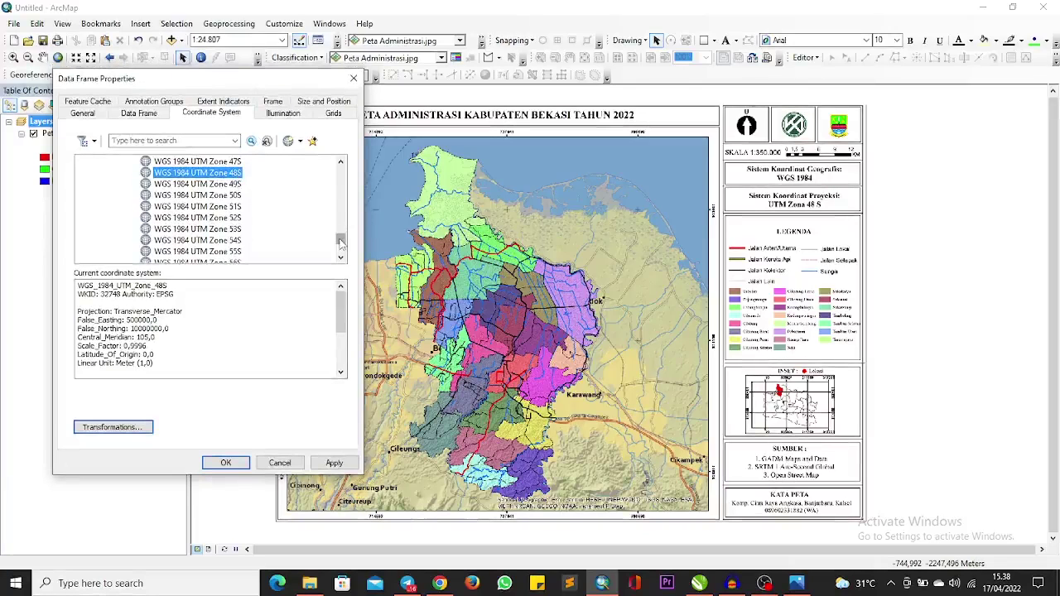
mouse_move(340, 239)
left_mouse_down()
mouse_move(341, 217)
mouse_move(343, 240)
left_mouse_up()
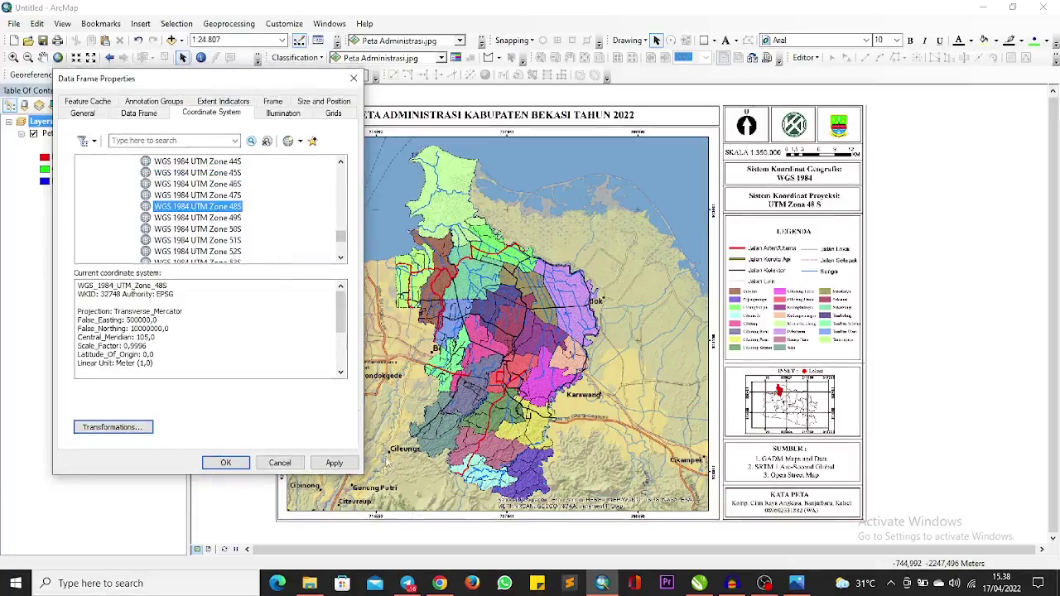
Switch to Chrome and examine the UTM zone maps in the "utm indonesia" image results
left_click(440, 585)
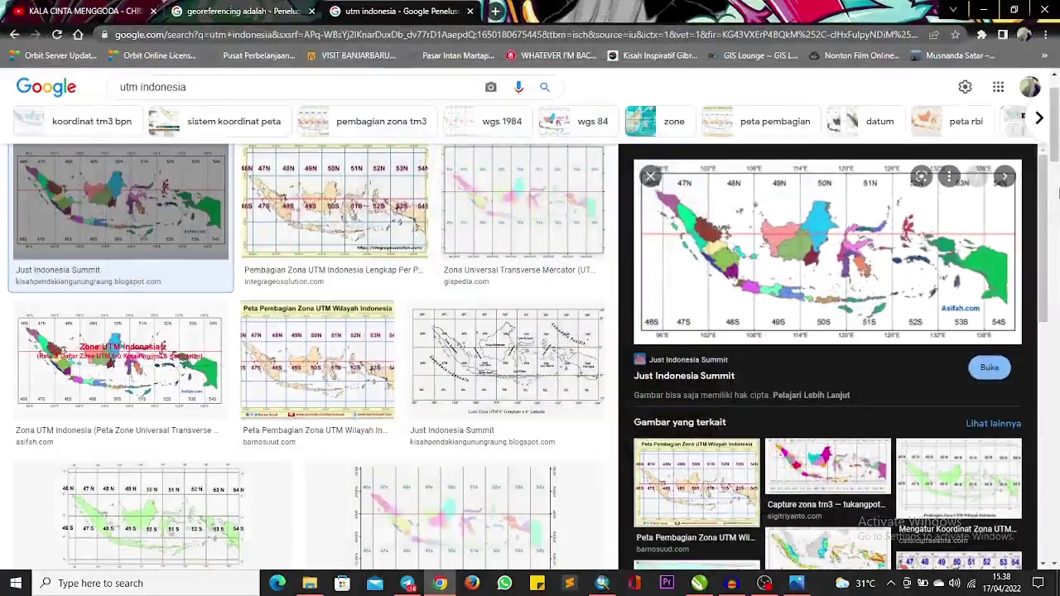
scroll(1057, 146, "up", 1)
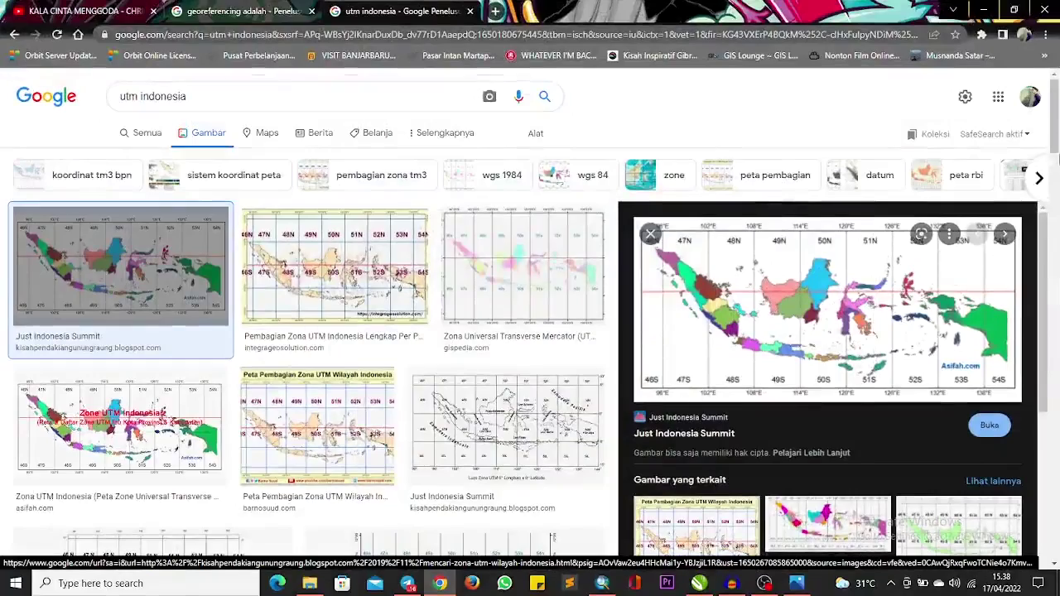
scroll(1057, 110, "down", 1)
scroll(1057, 119, "down", 4)
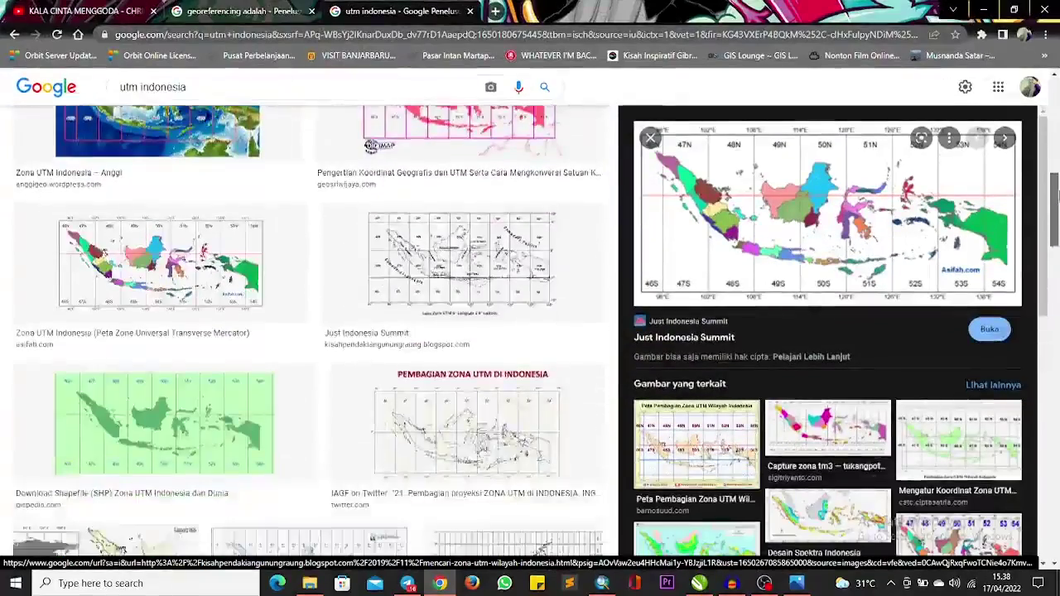
scroll(1057, 108, "up", 5)
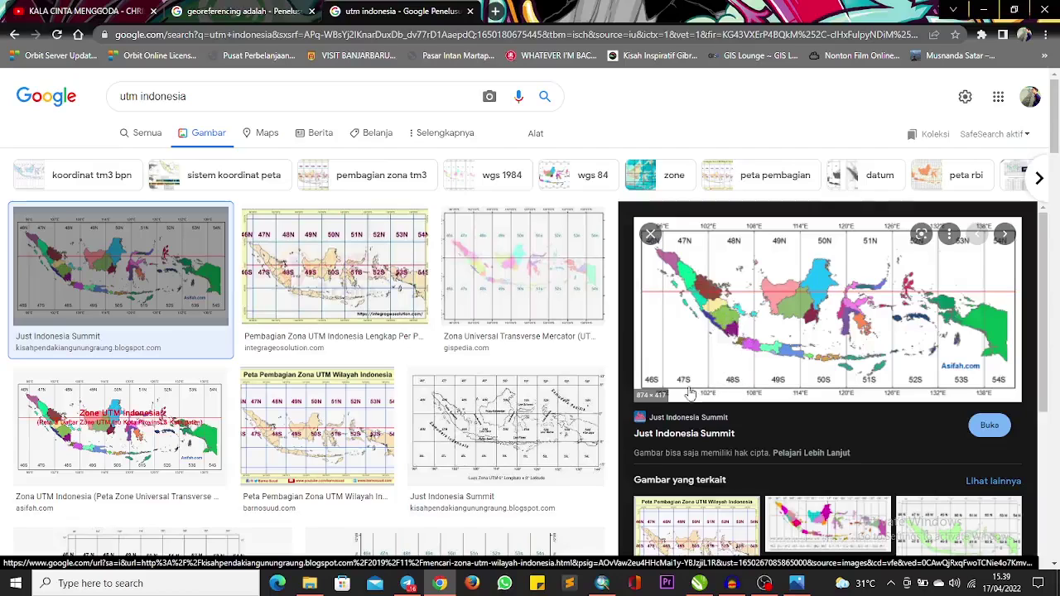
Return to ArcMap and accept WGS 1984 UTM Zone 48S for the Layers data frame
left_click(597, 585)
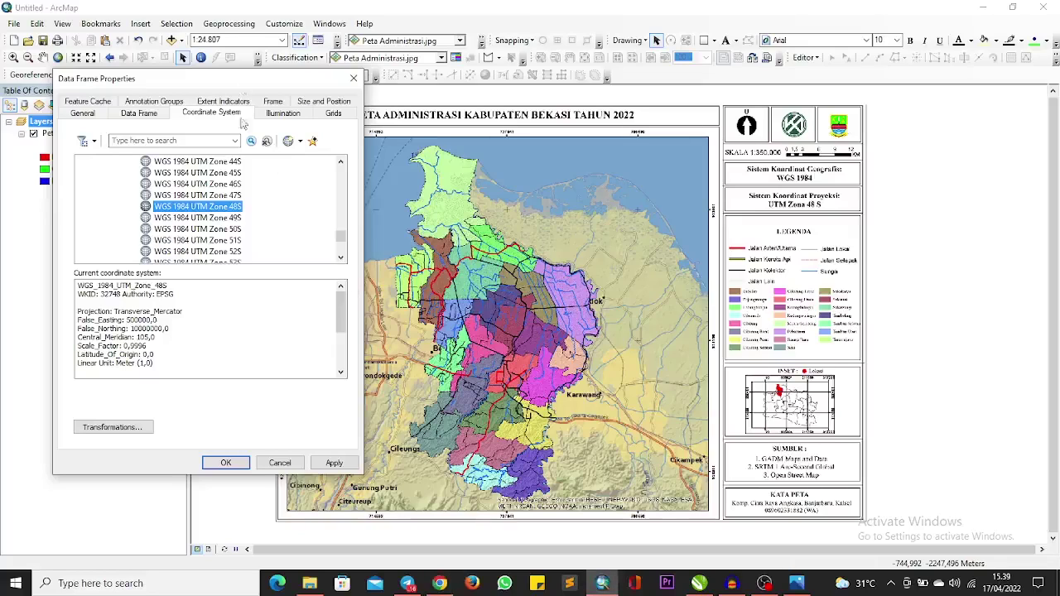
left_click(226, 463)
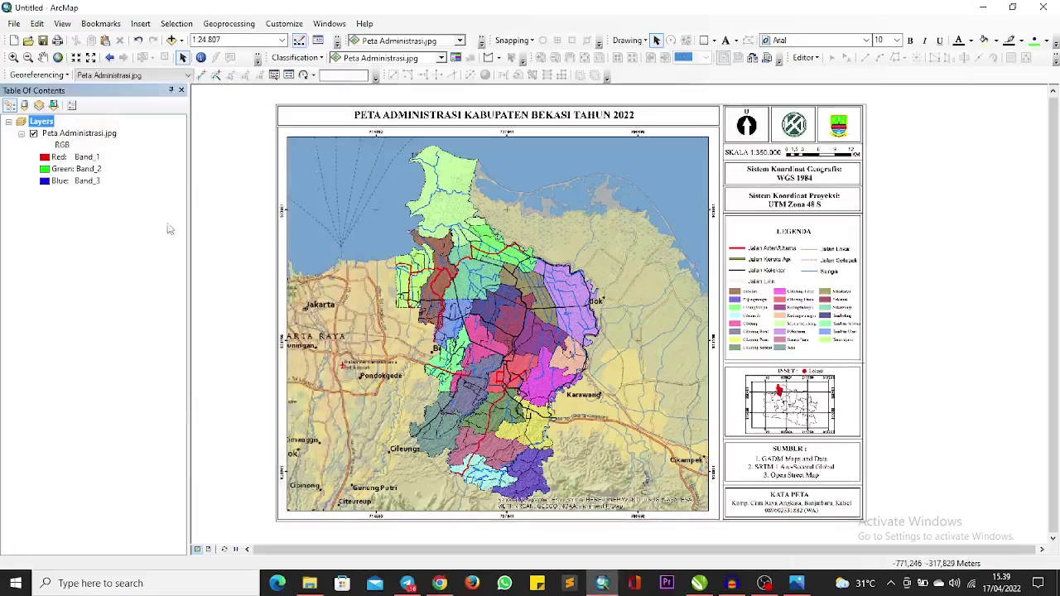
Hide the Georeferencing toolbar and show it again
scroll(925, 224, "down", 1)
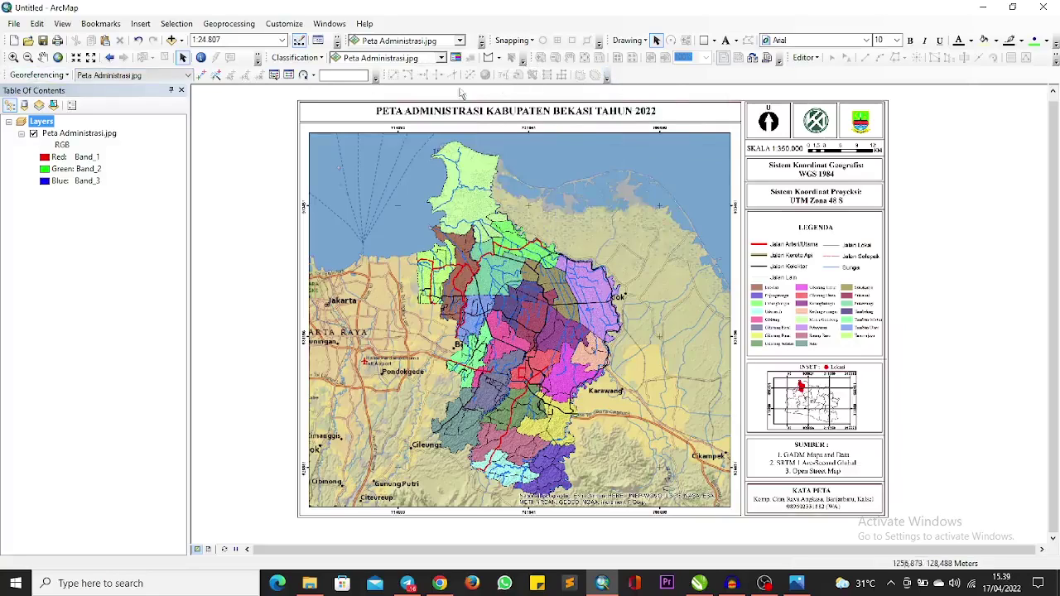
right_click(635, 76)
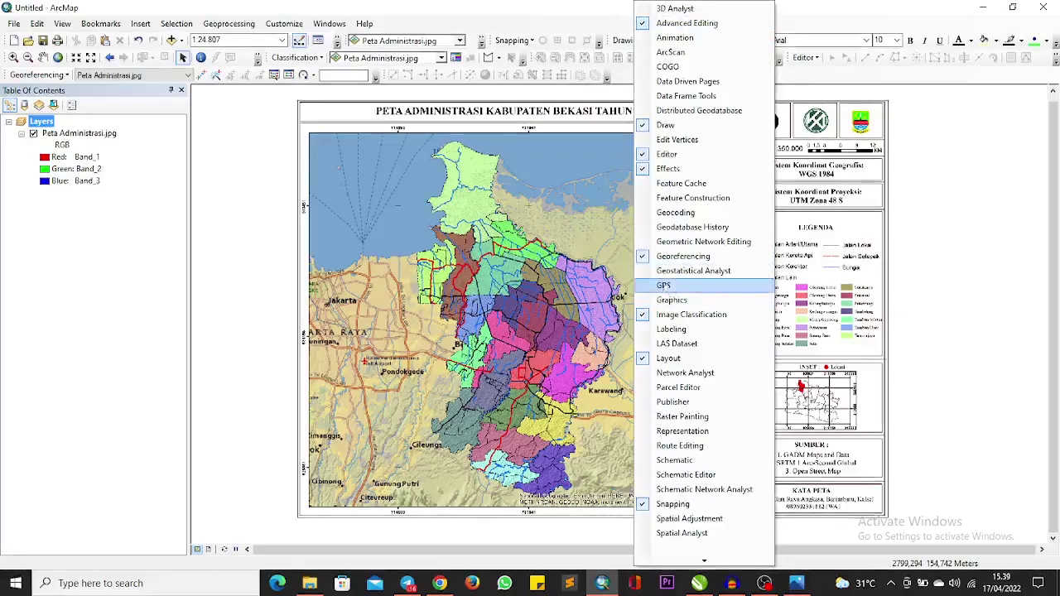
left_click(671, 263)
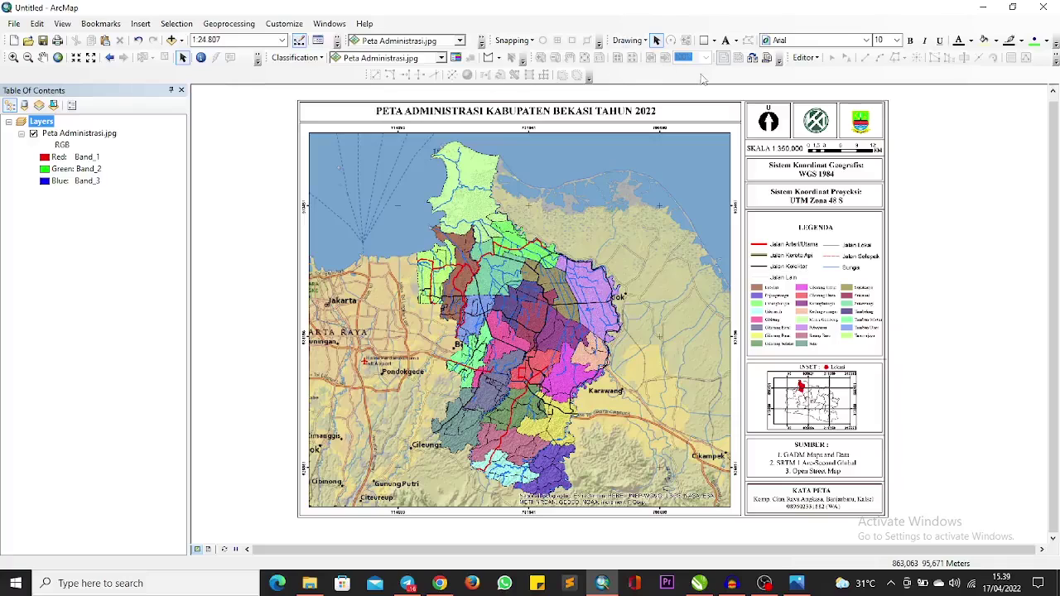
right_click(671, 75)
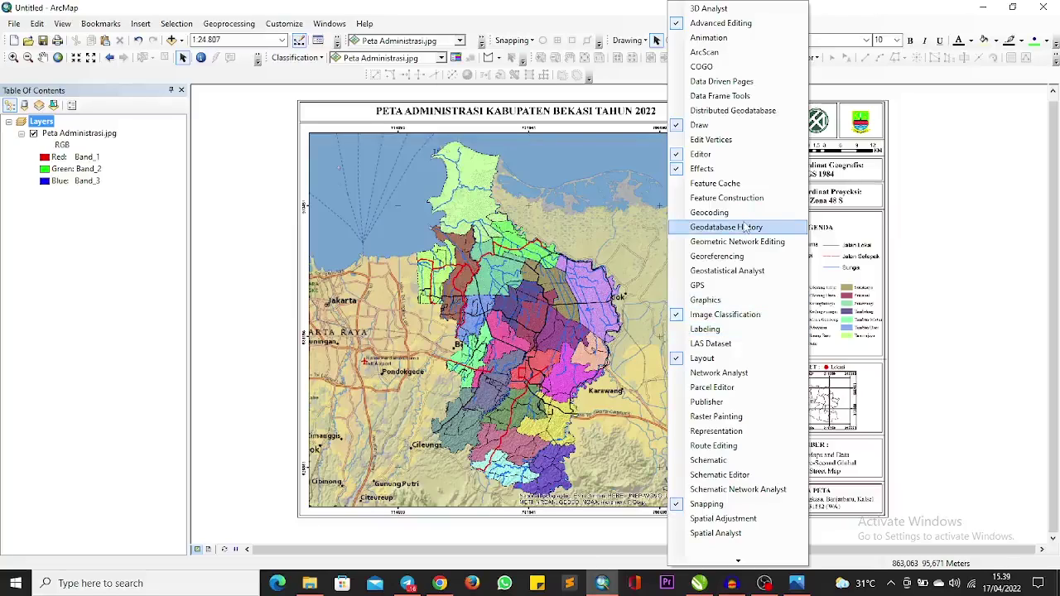
left_click(721, 256)
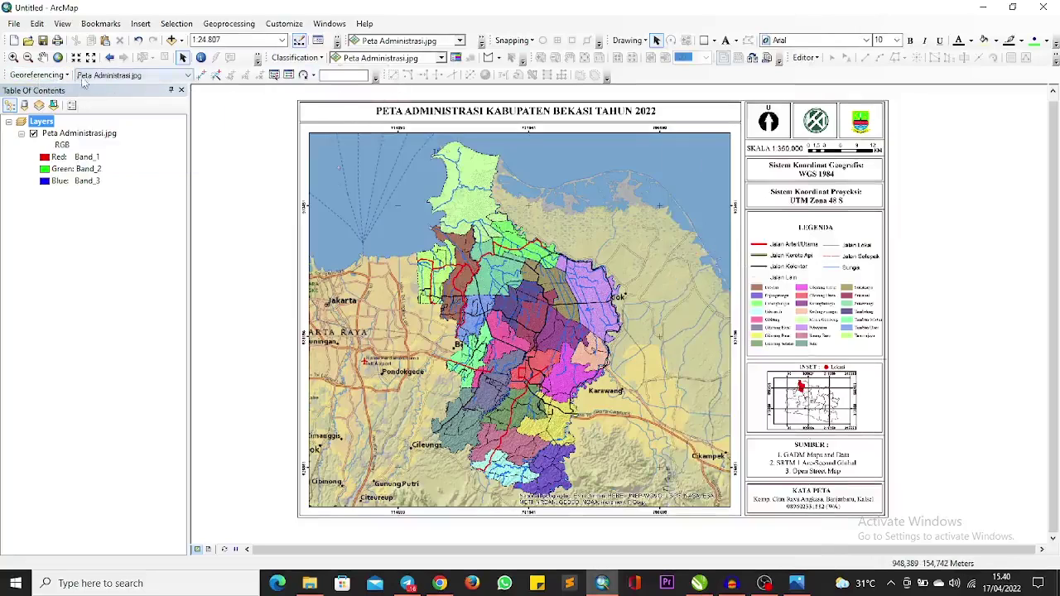
Review the georeferencing commands and check that Peta Administrasi.jpg is the layer chosen for georeferencing
left_click(50, 76)
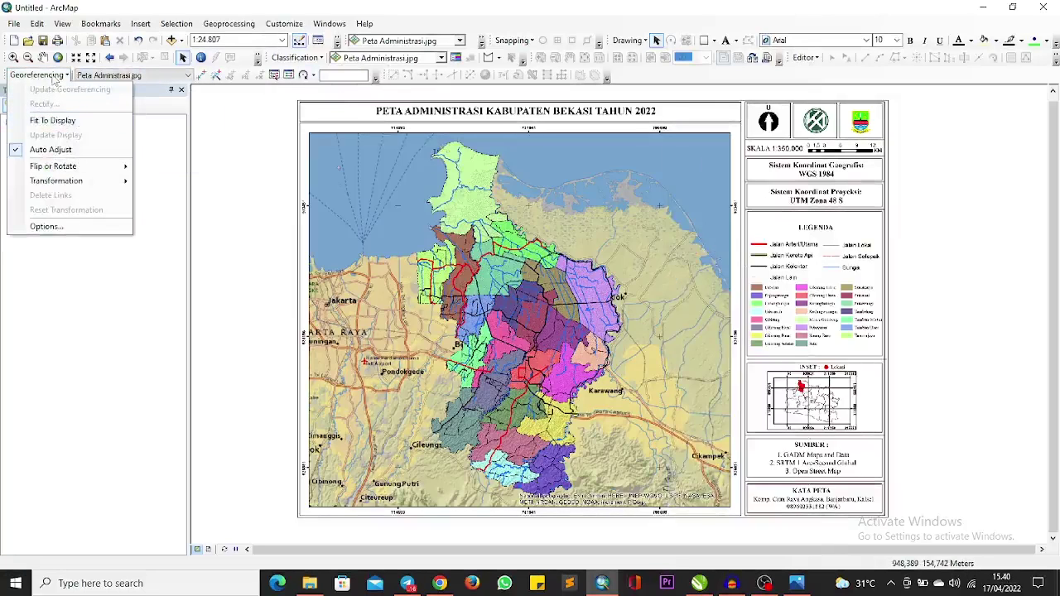
left_click(78, 76)
left_click(116, 76)
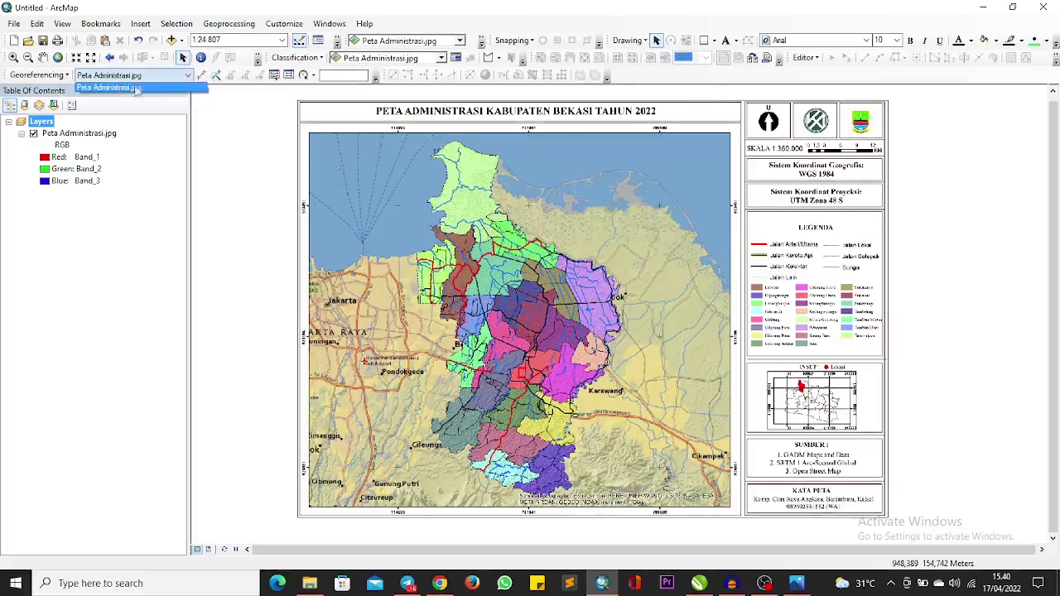
left_click(177, 80)
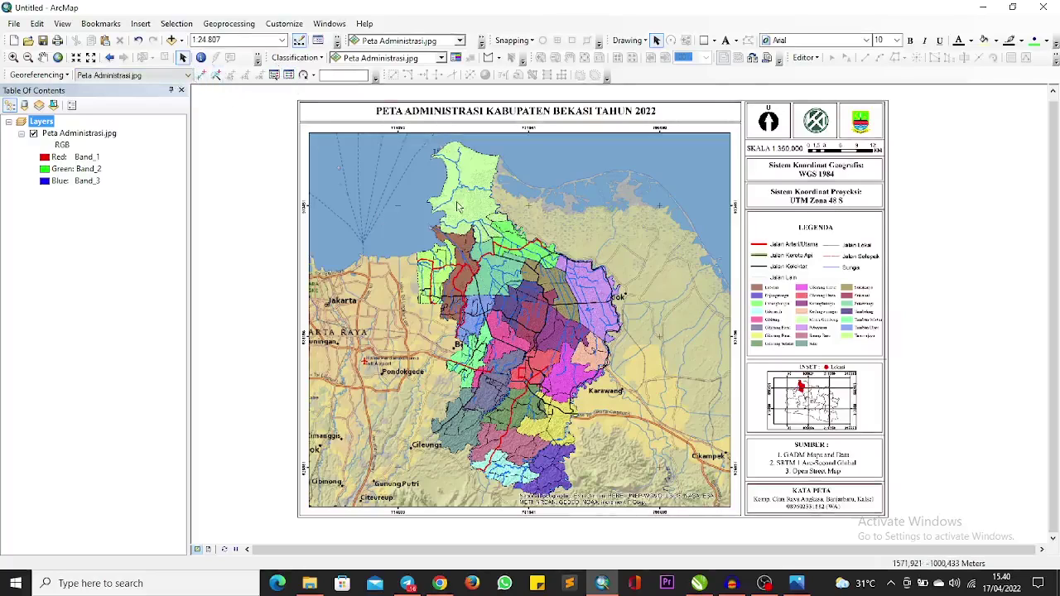
Activate the Add Control Points tool and examine the grid crosses across the map frame as candidate control points
left_click_drag(478, 246, 502, 259)
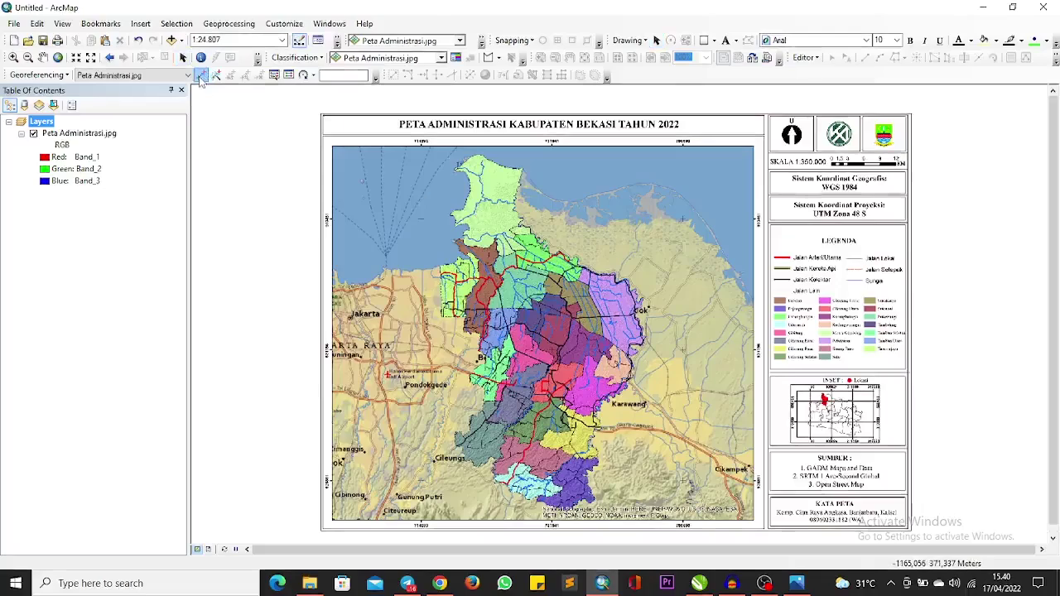
left_click(200, 75)
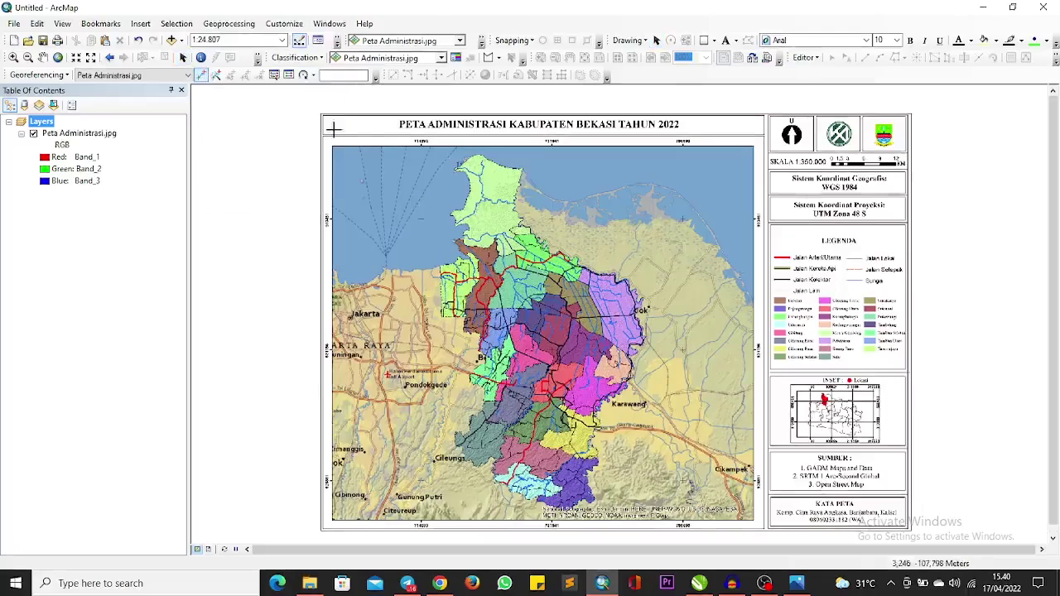
left_click_drag(451, 158, 420, 145)
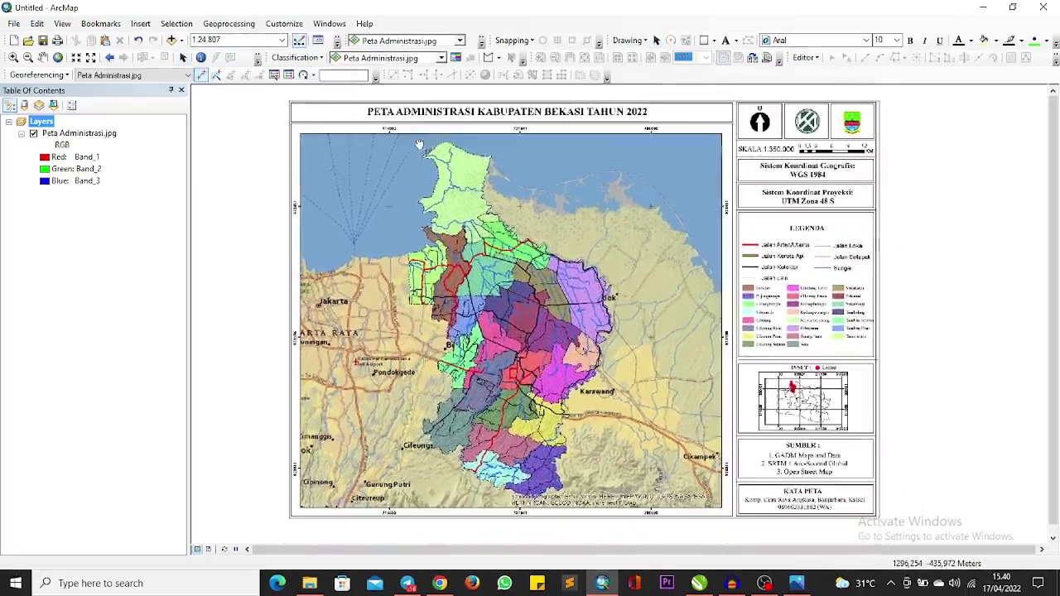
left_click_drag(375, 187, 389, 174)
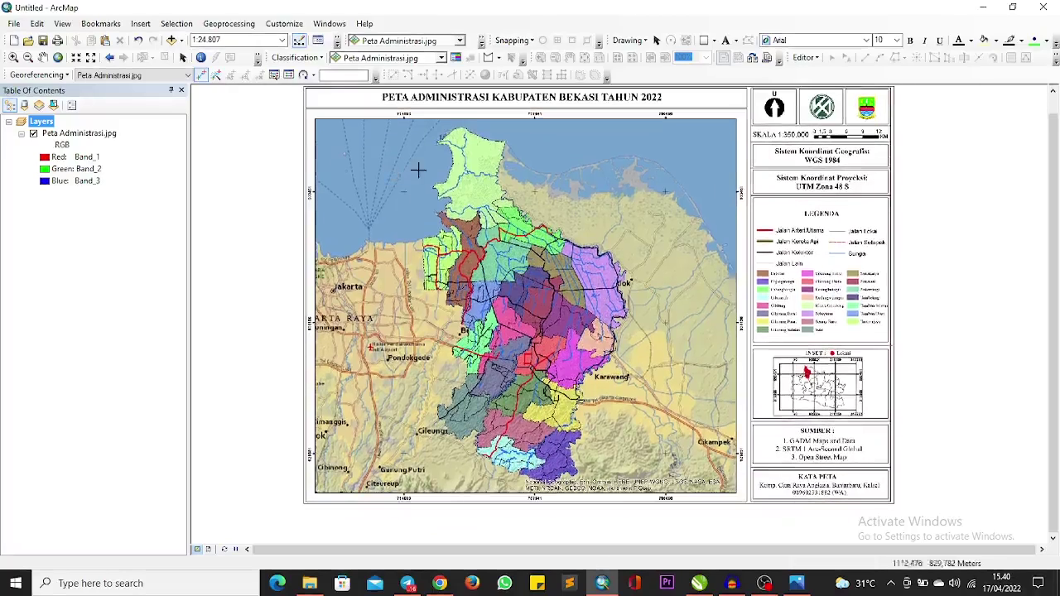
left_click_drag(588, 204, 554, 214)
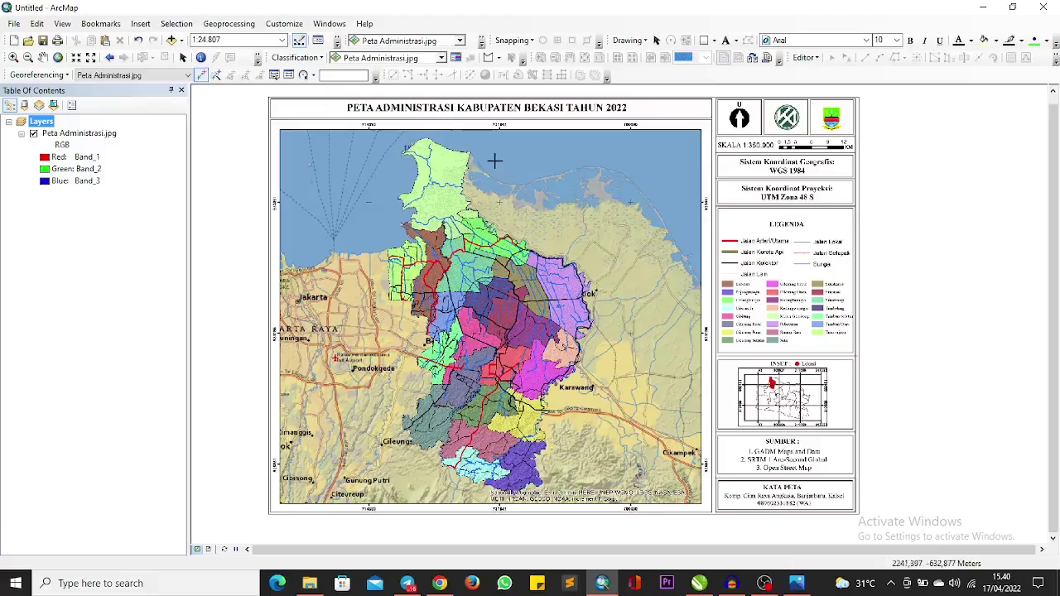
scroll(401, 194, "up", 1)
scroll(400, 194, "down", 1)
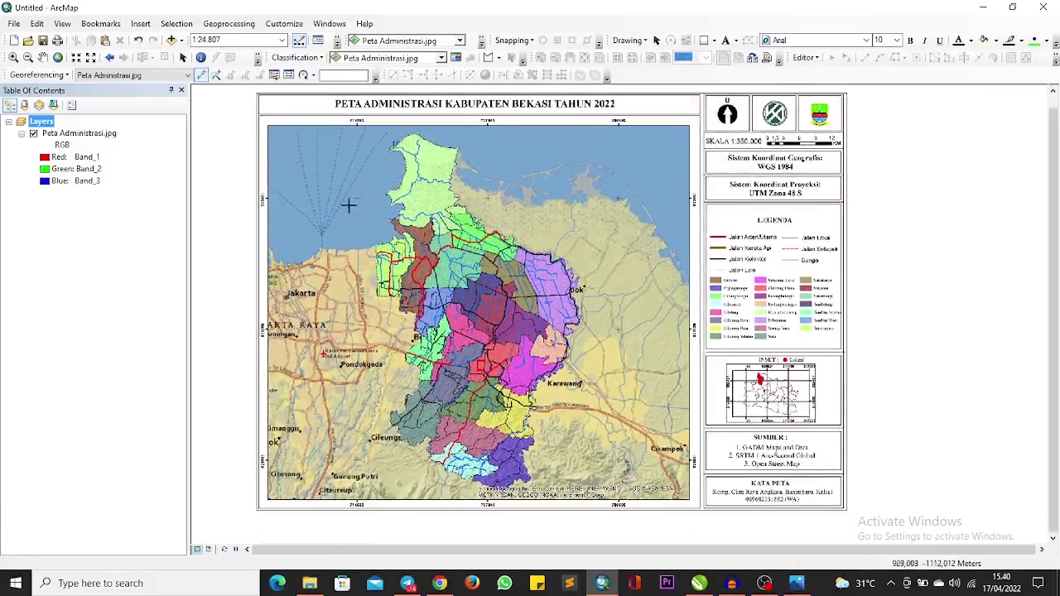
left_click_drag(379, 172, 438, 164)
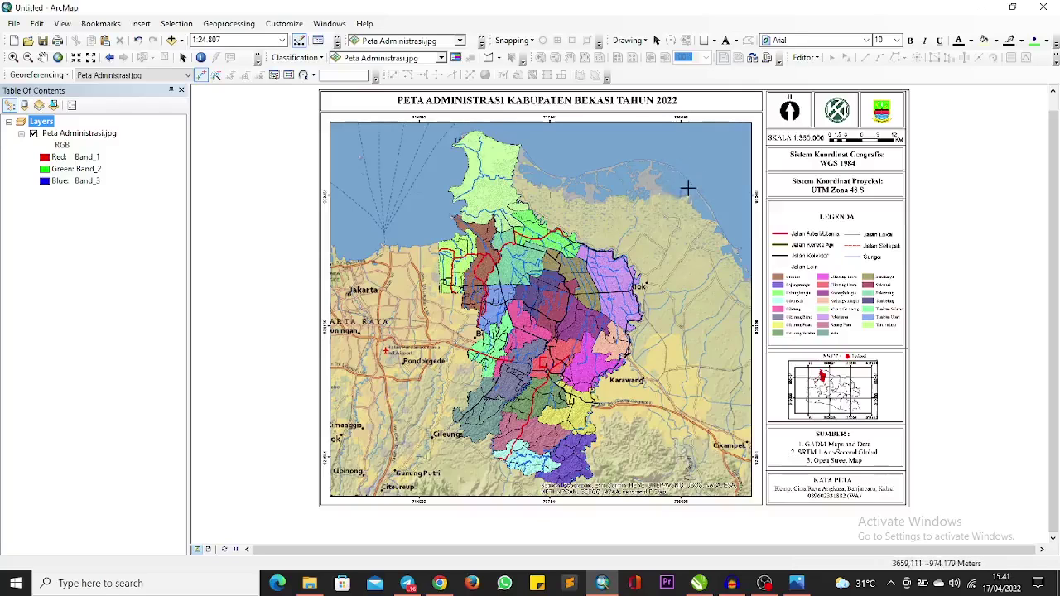
left_click_drag(696, 186, 664, 212)
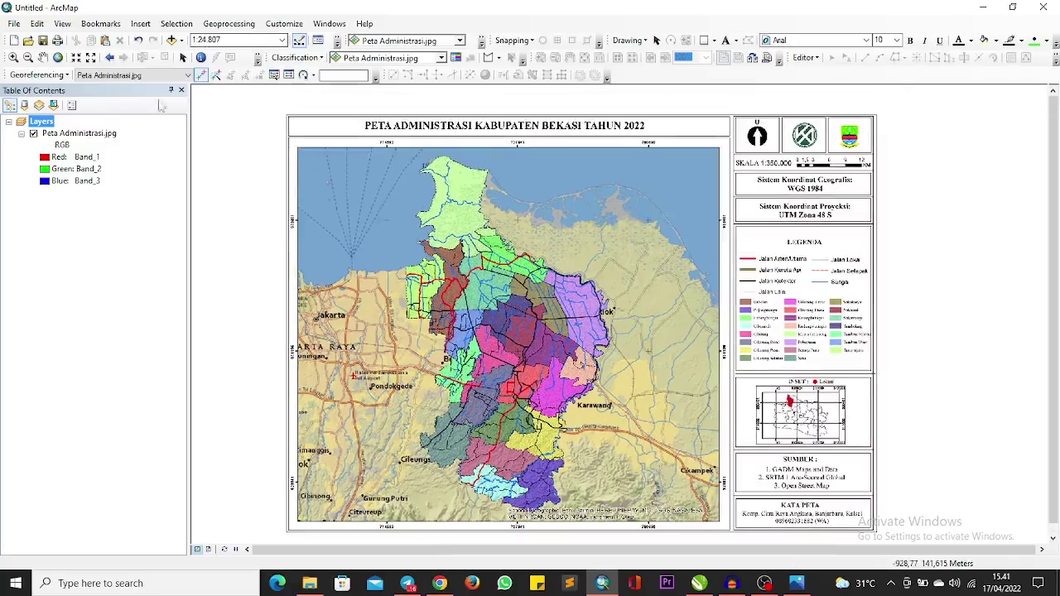
Zoom in closely on the map frame's upper-left grid cross and activate the Add Control Points tool
left_click(13, 57)
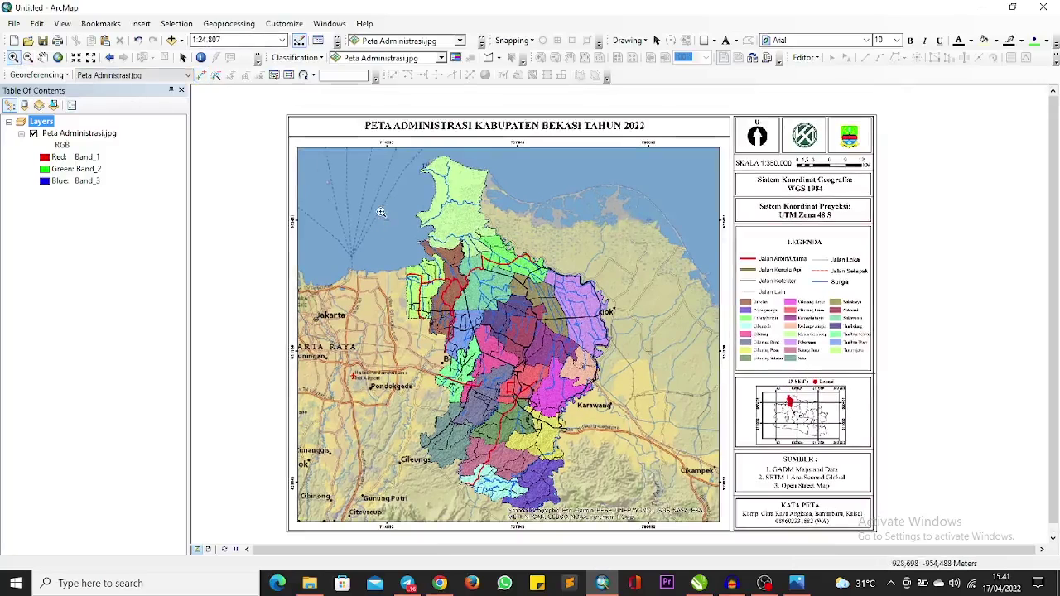
left_click_drag(380, 215, 395, 229)
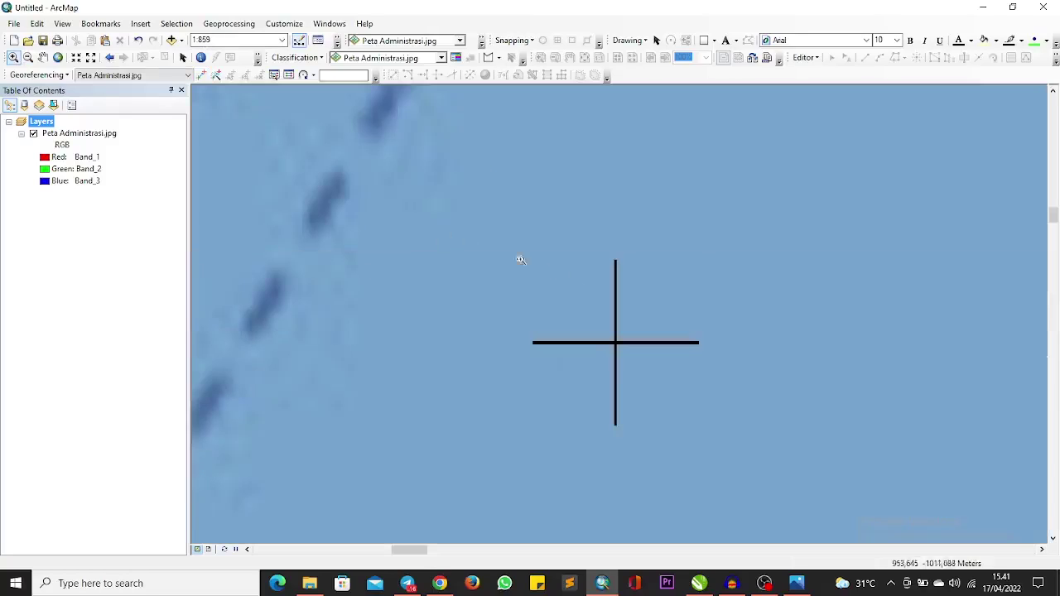
left_click(201, 75)
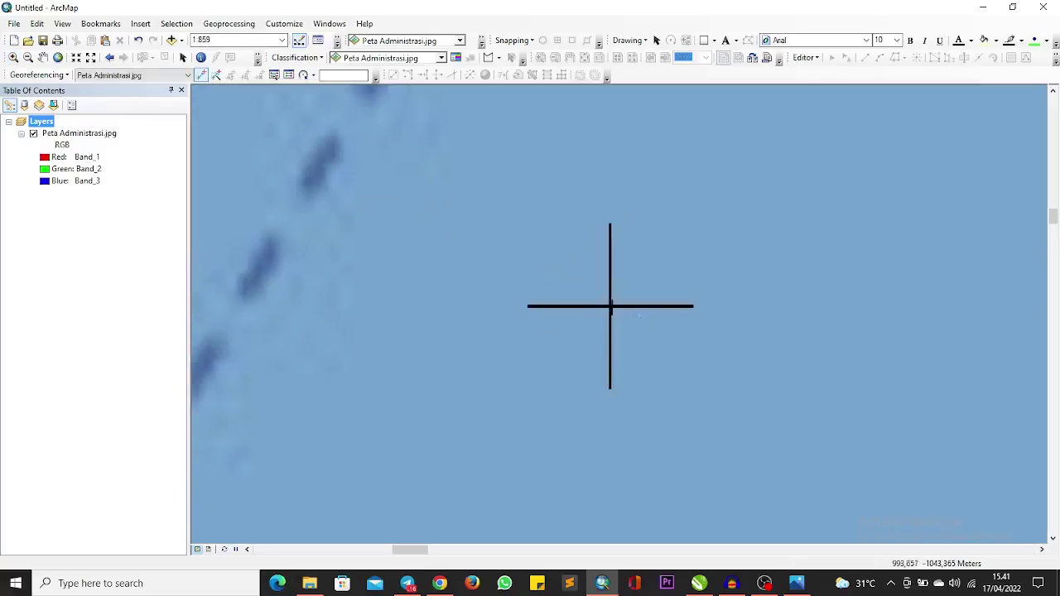
left_click(610, 307)
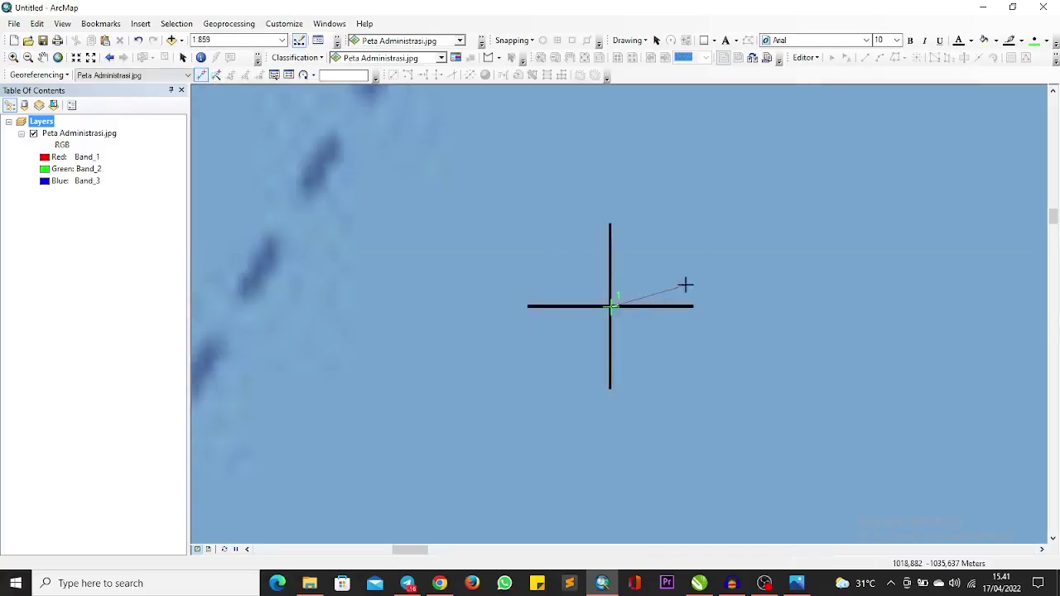
left_click(612, 306)
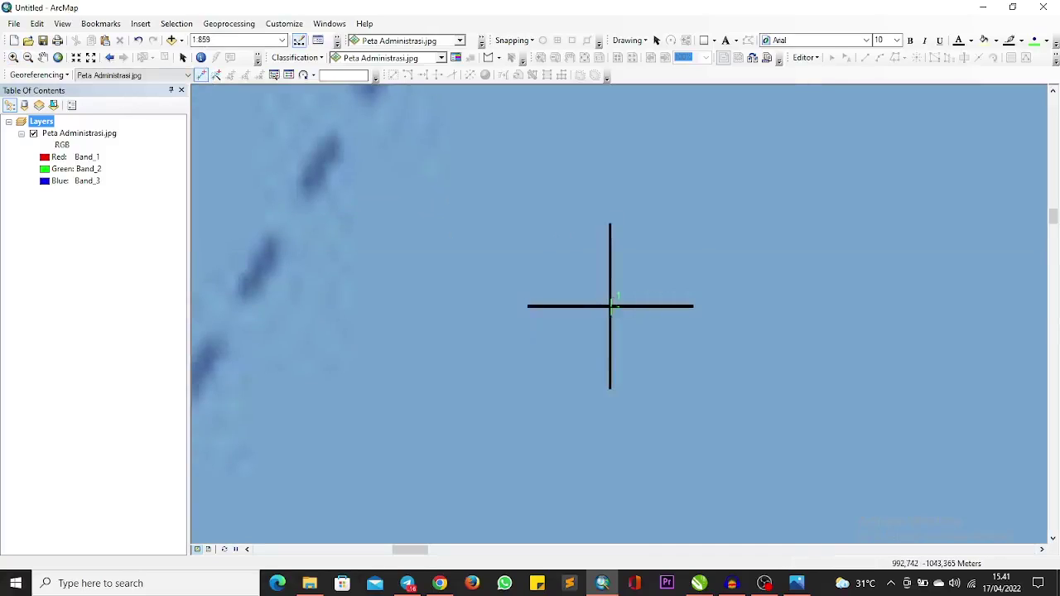
right_click(611, 306)
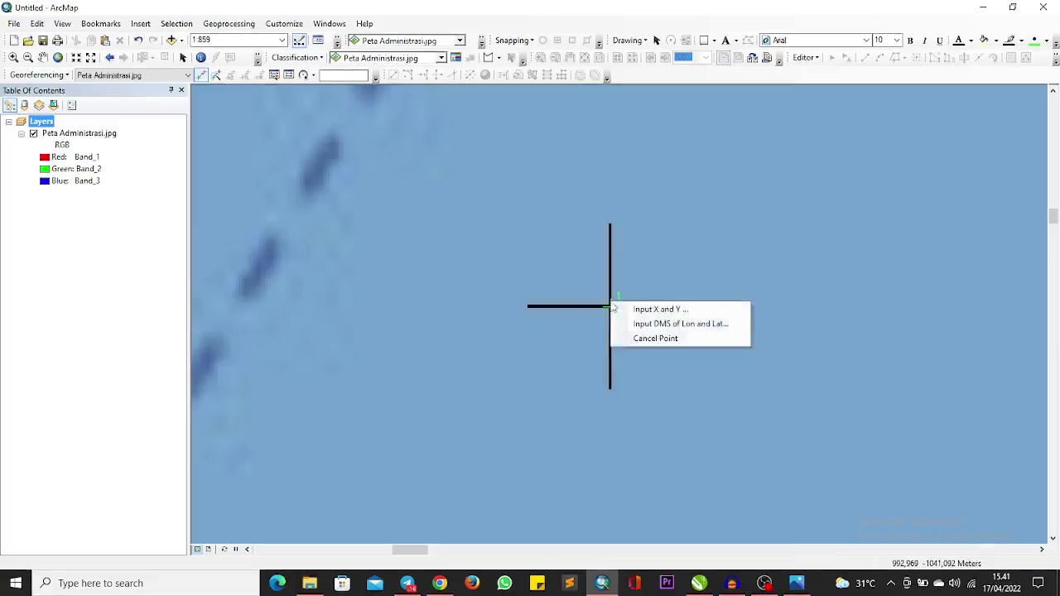
left_click(635, 344)
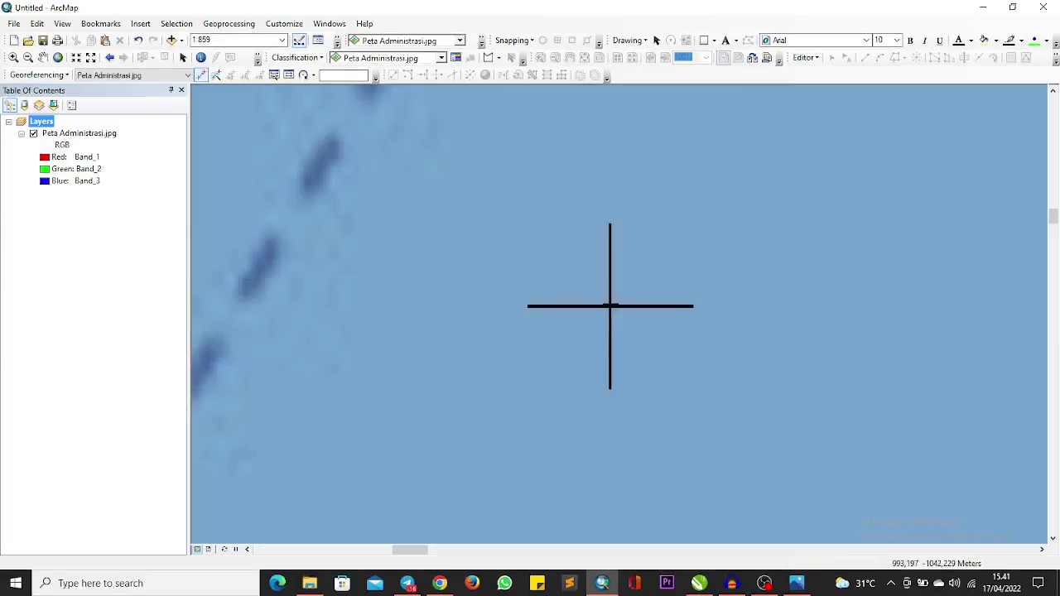
Place the first control point at the exact centre of the upper-left grid cross and bring its grid coordinate labels into view
left_click(611, 307)
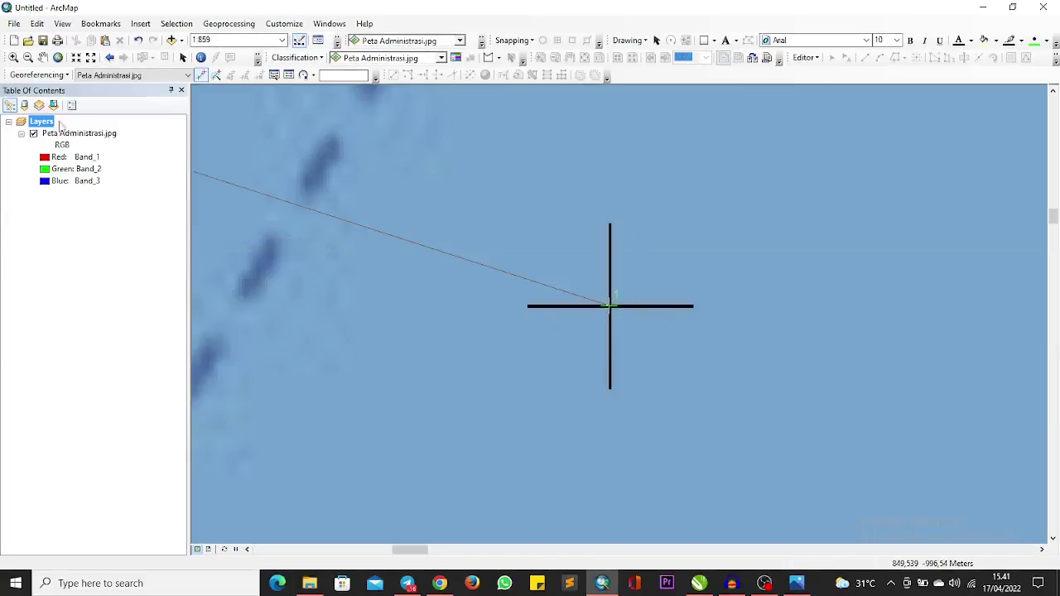
right_click(48, 124)
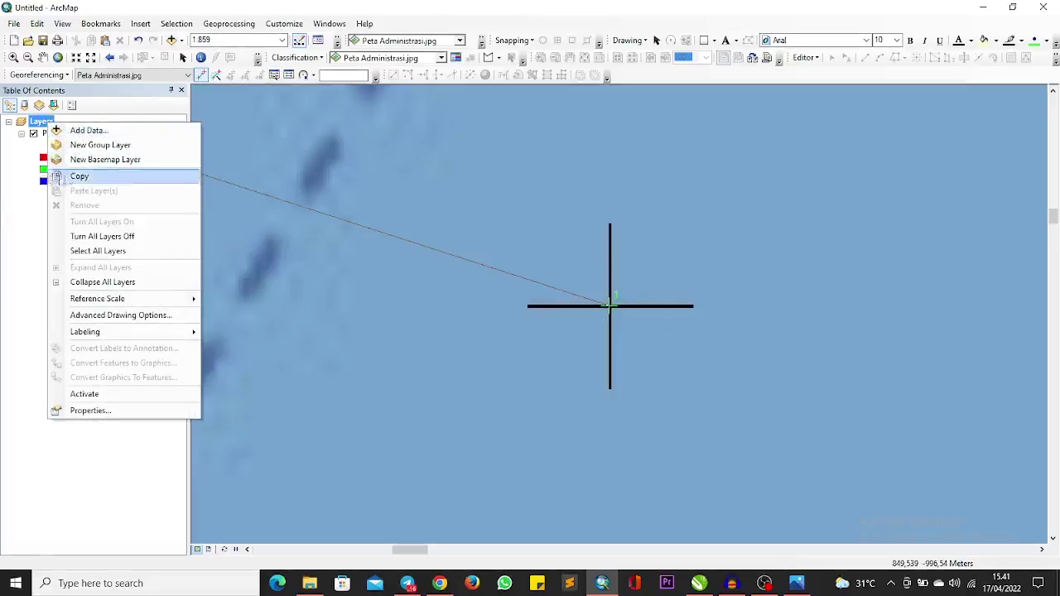
left_click(20, 221)
left_click(79, 134)
right_click(86, 134)
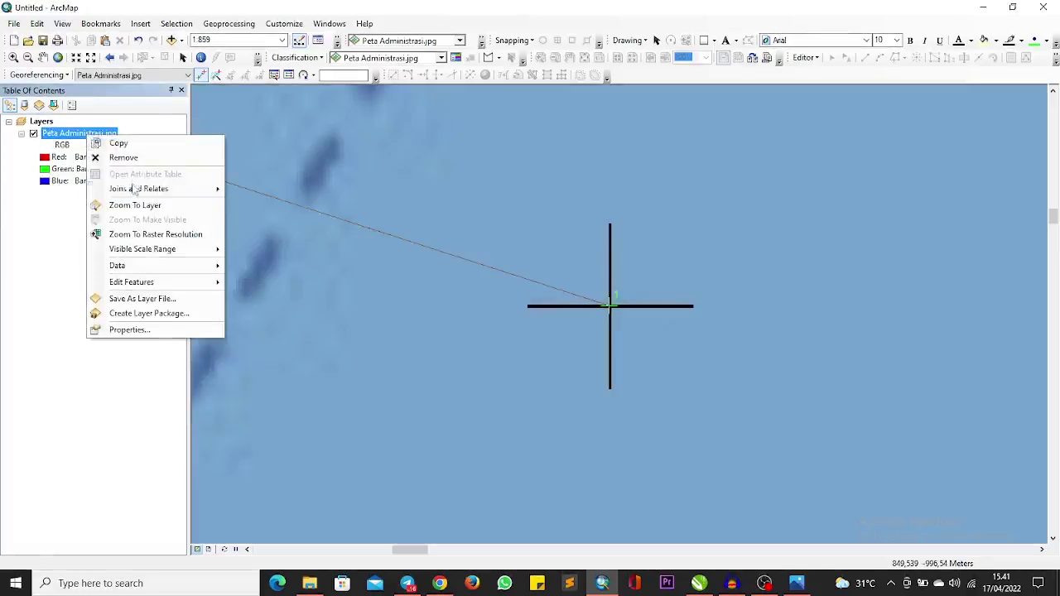
left_click(135, 205)
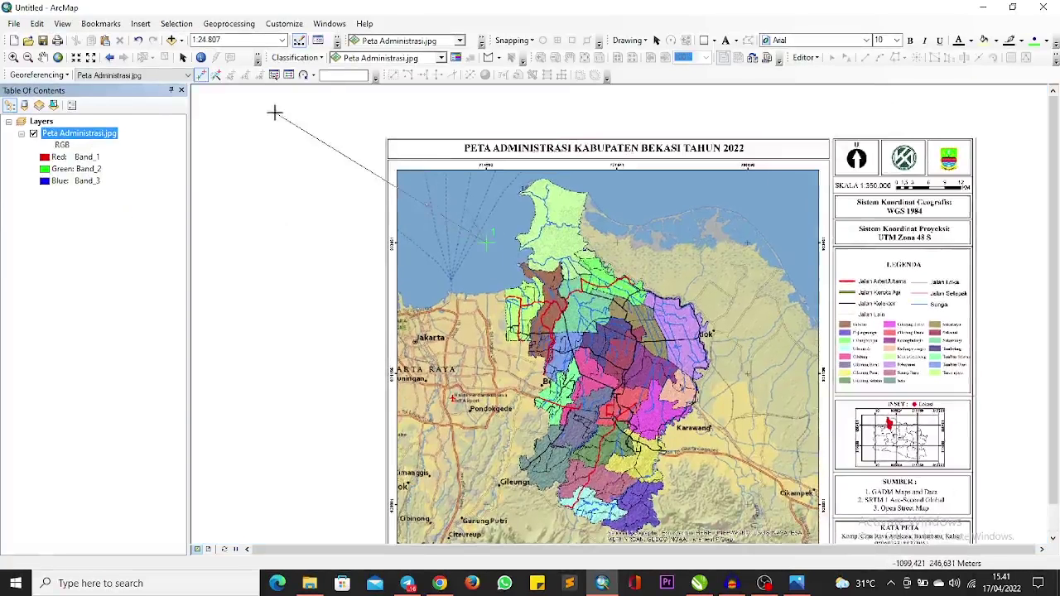
left_click(75, 58)
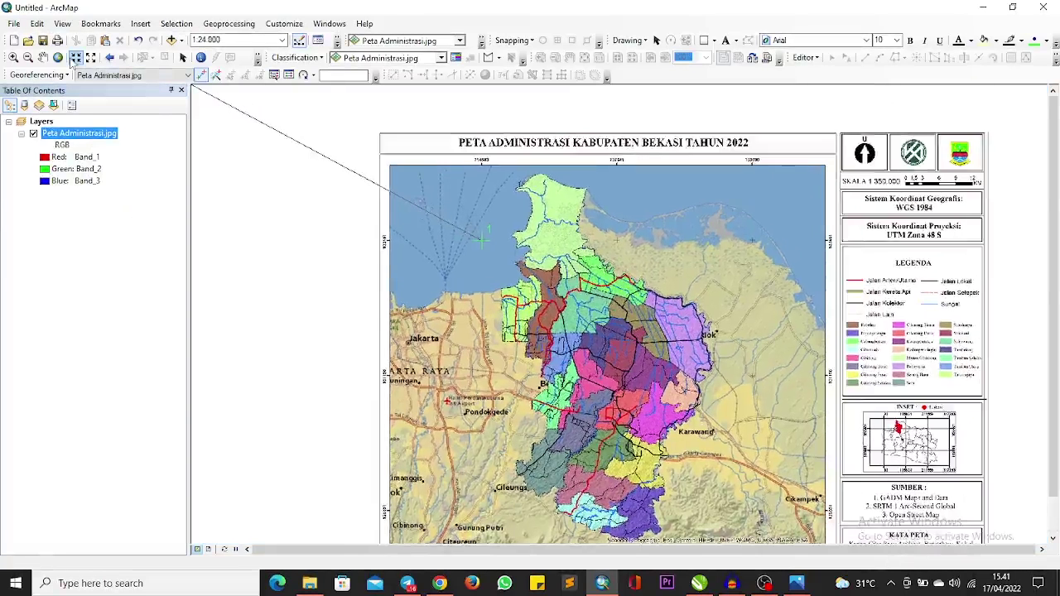
scroll(429, 175, "up", 2)
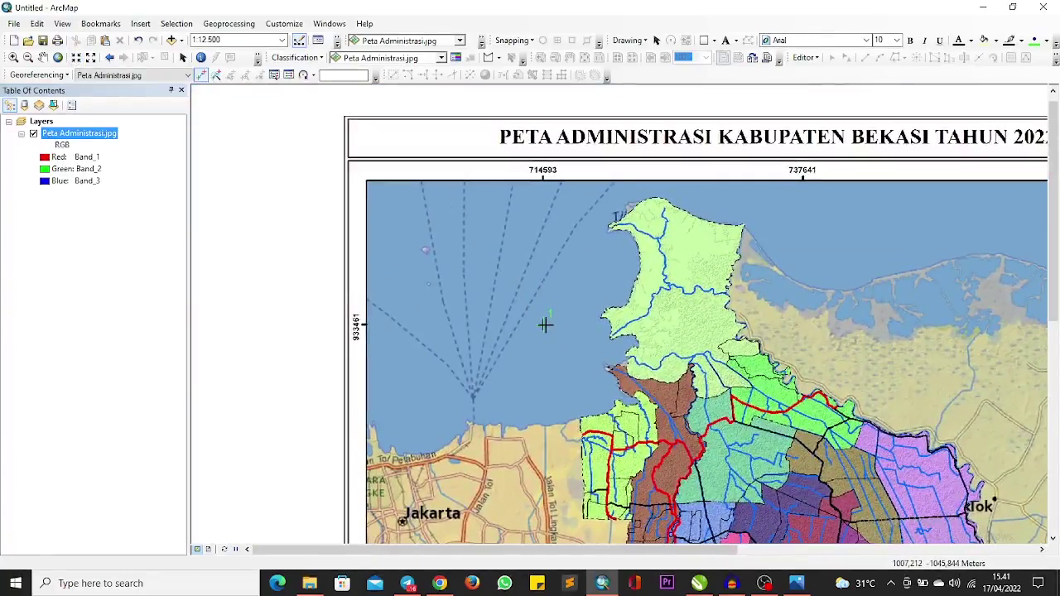
Assign the first control point the map coordinates X 714593 and Y 9334610
right_click(545, 325)
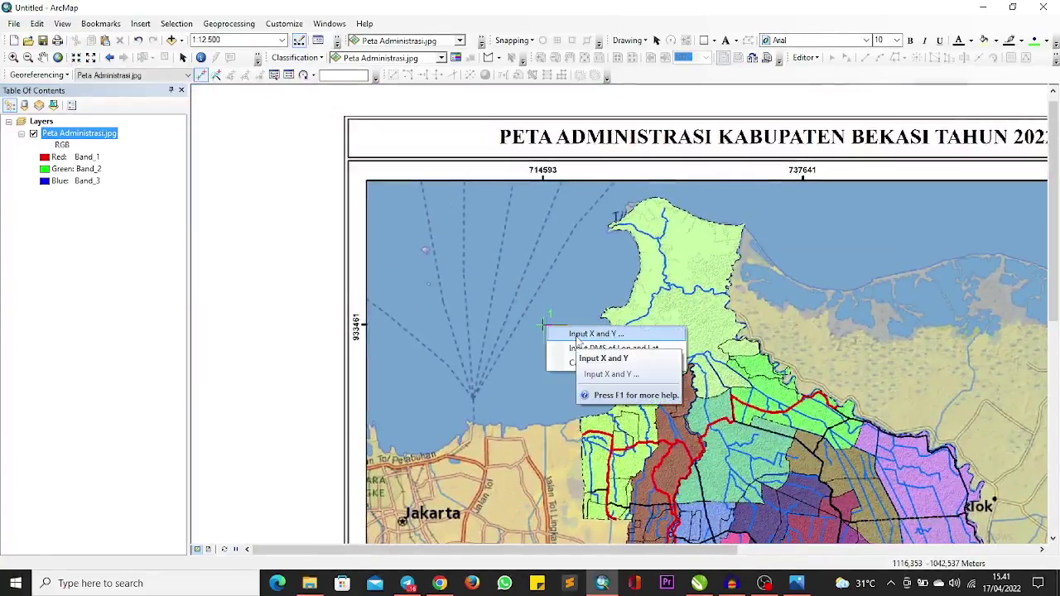
left_click(577, 335)
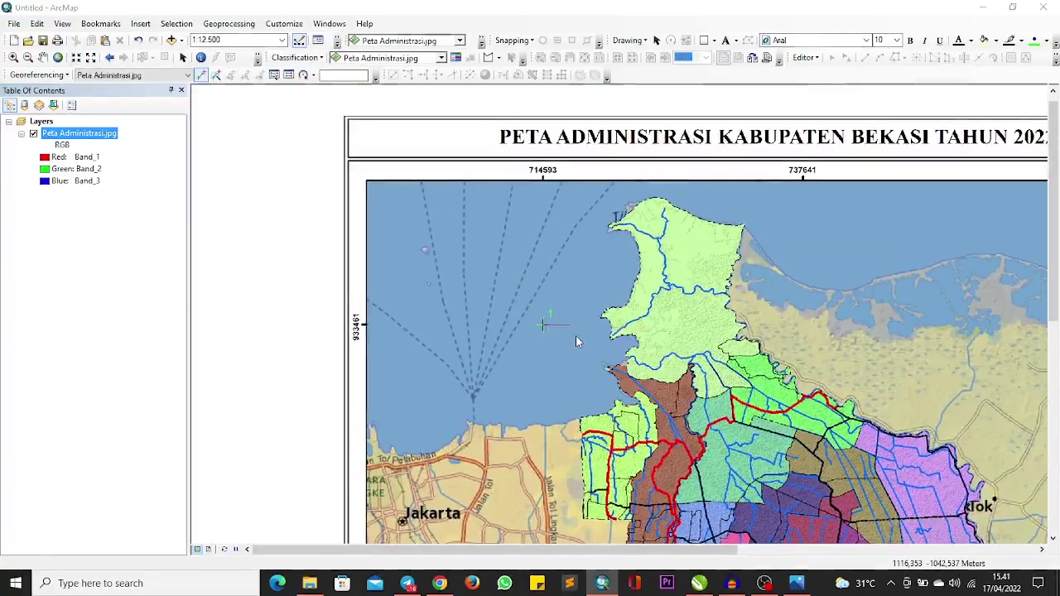
left_click_drag(547, 246, 562, 246)
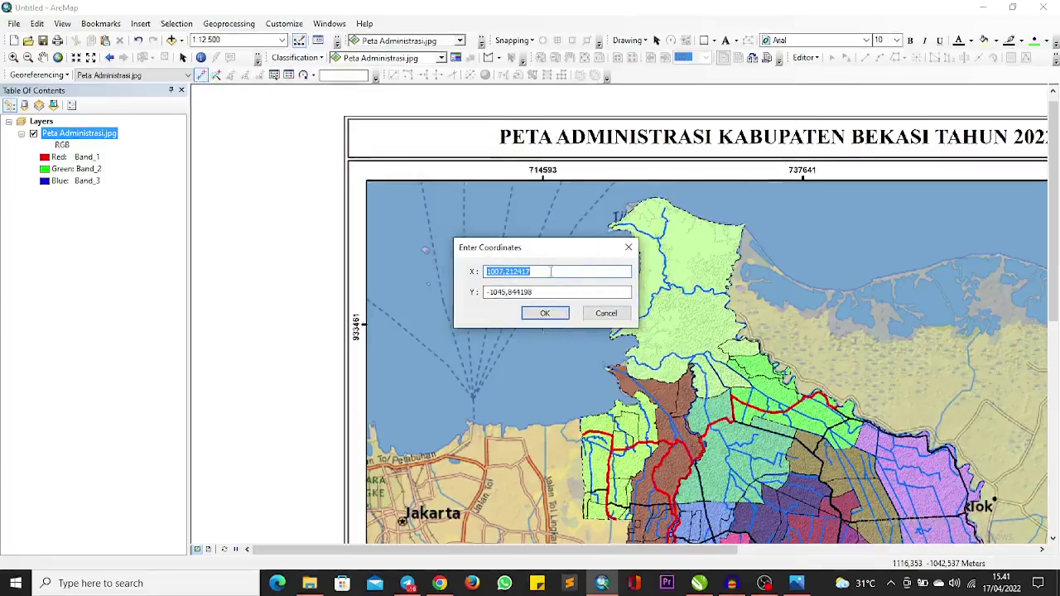
type("714593")
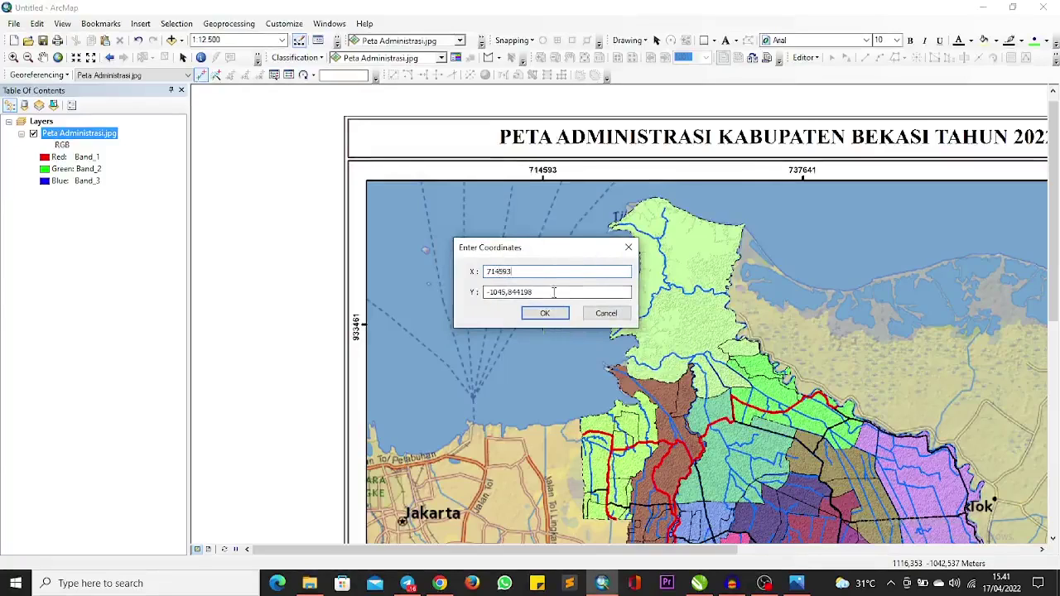
left_click_drag(553, 292, 472, 295)
type("9334610")
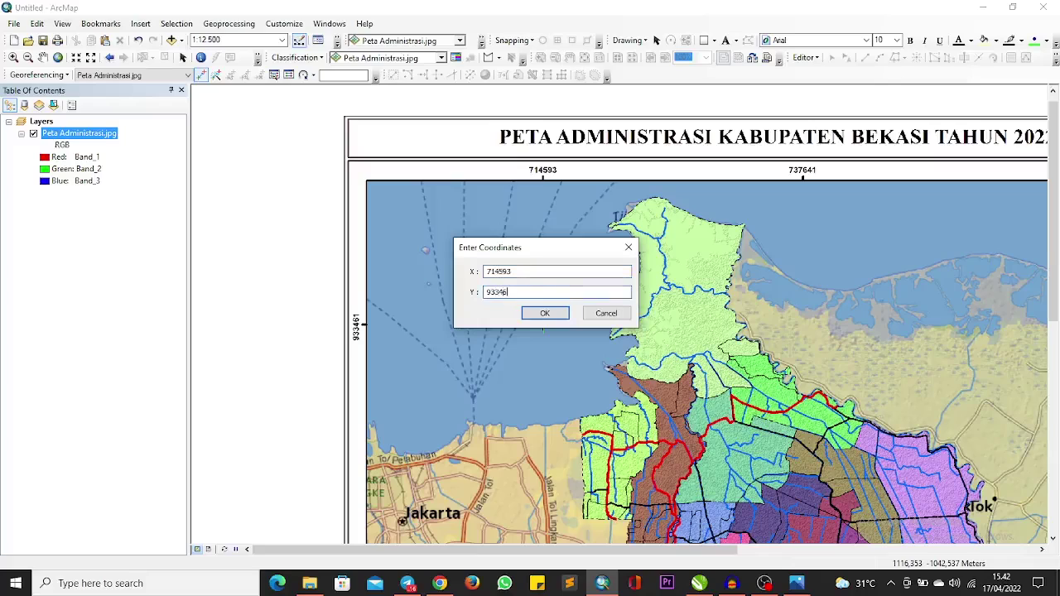
left_click(544, 314)
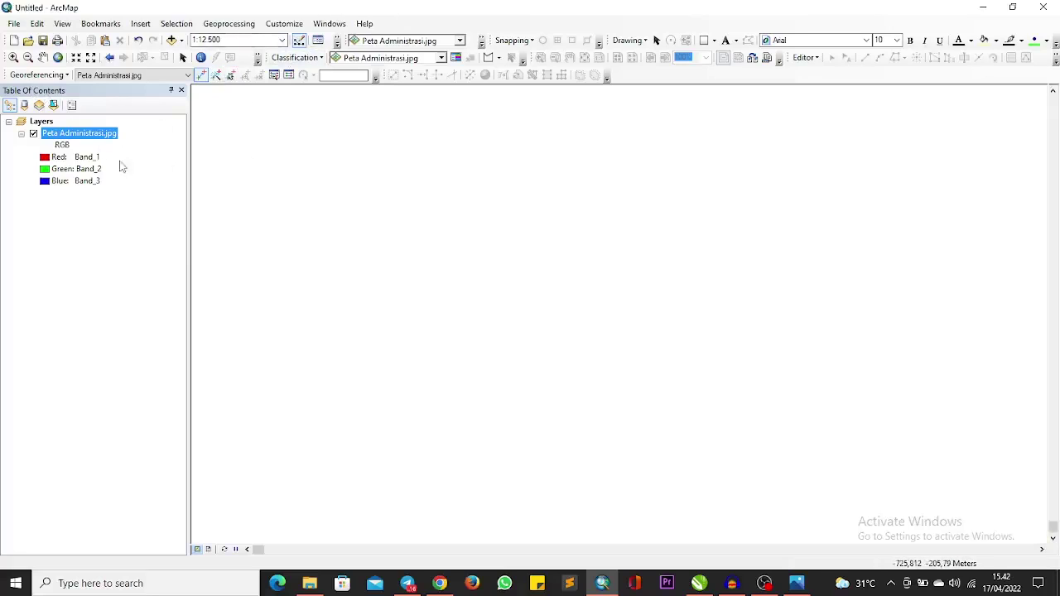
Zoom to the Peta Administrasi.jpg layer and place the second control point at the exact centre of the upper-right grid cross
left_click(183, 57)
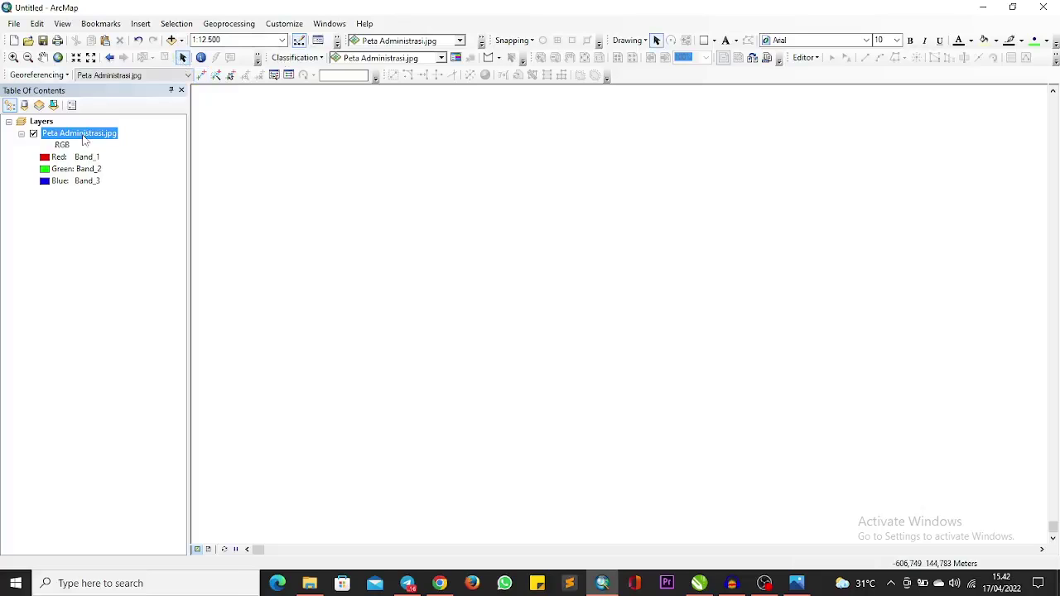
right_click(82, 141)
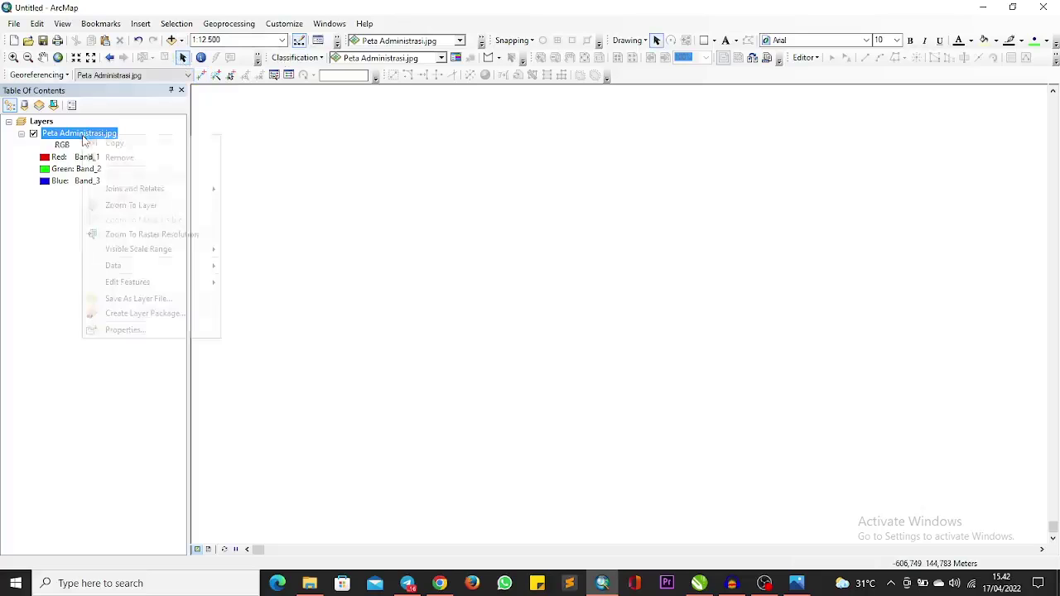
left_click(127, 205)
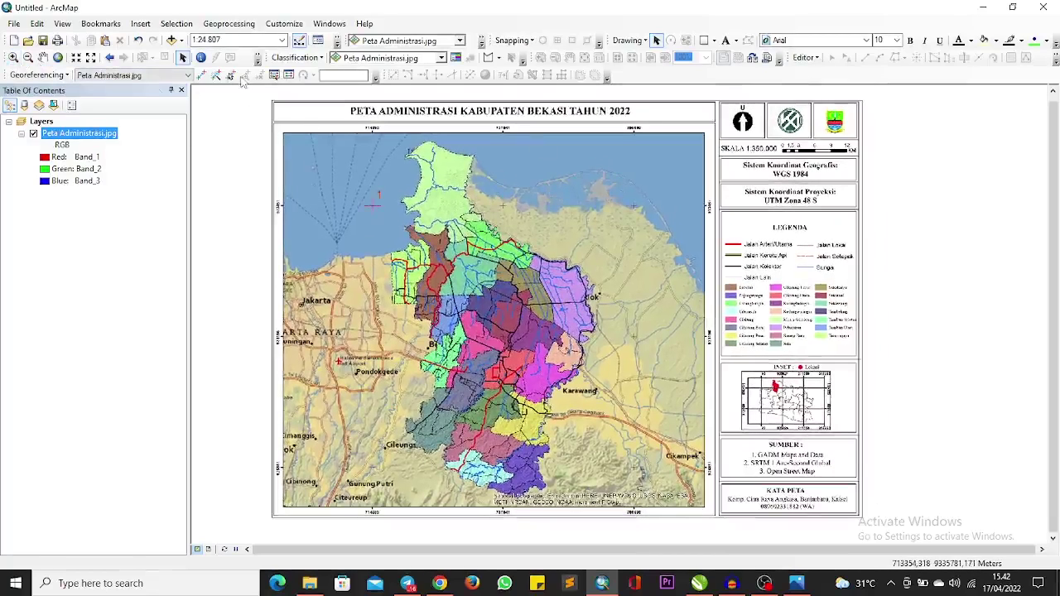
left_click(205, 77)
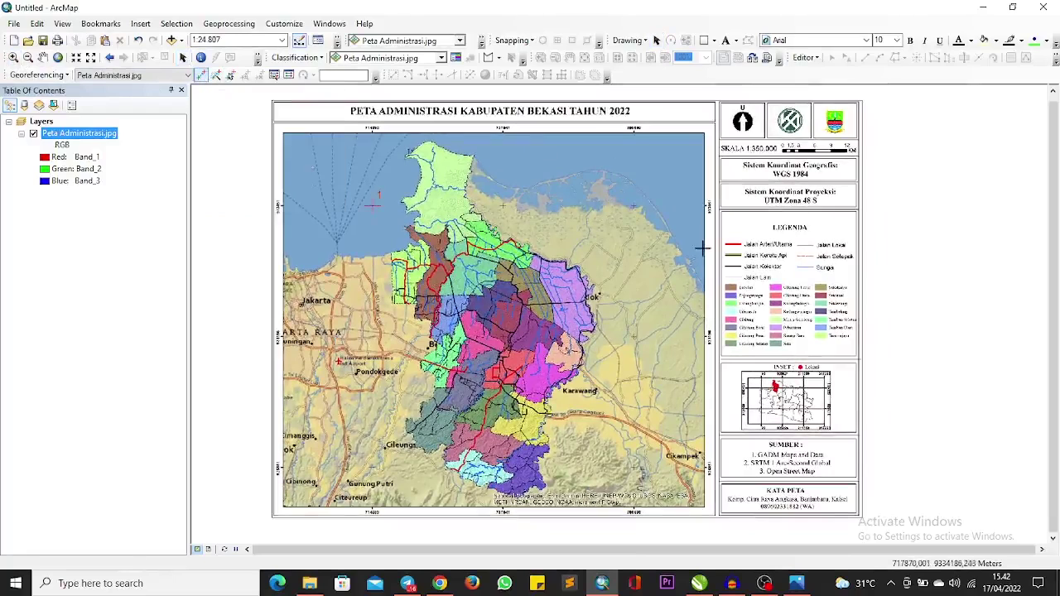
left_click(13, 57)
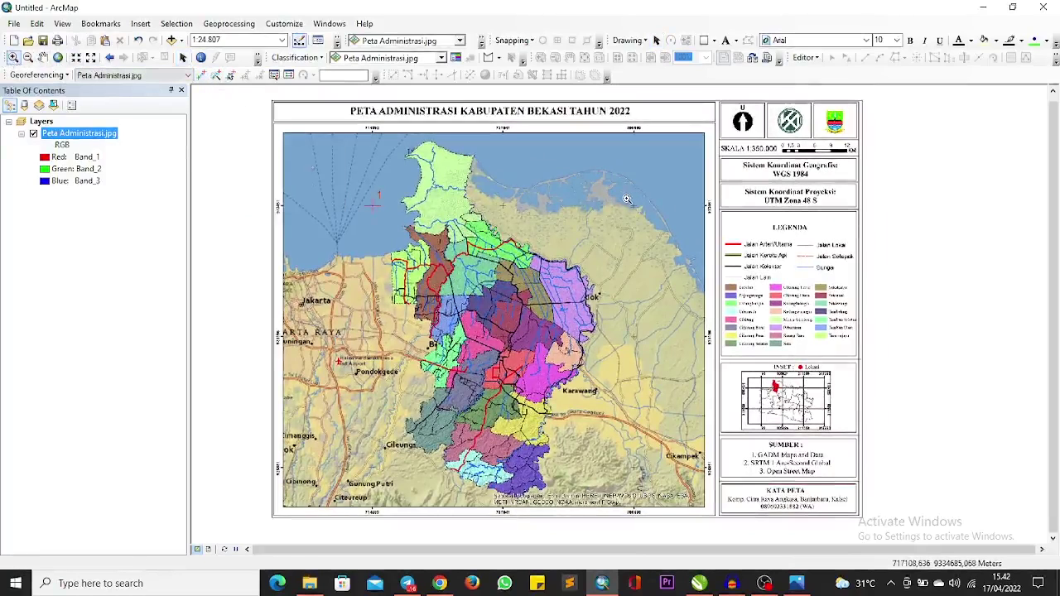
left_click_drag(627, 199, 647, 220)
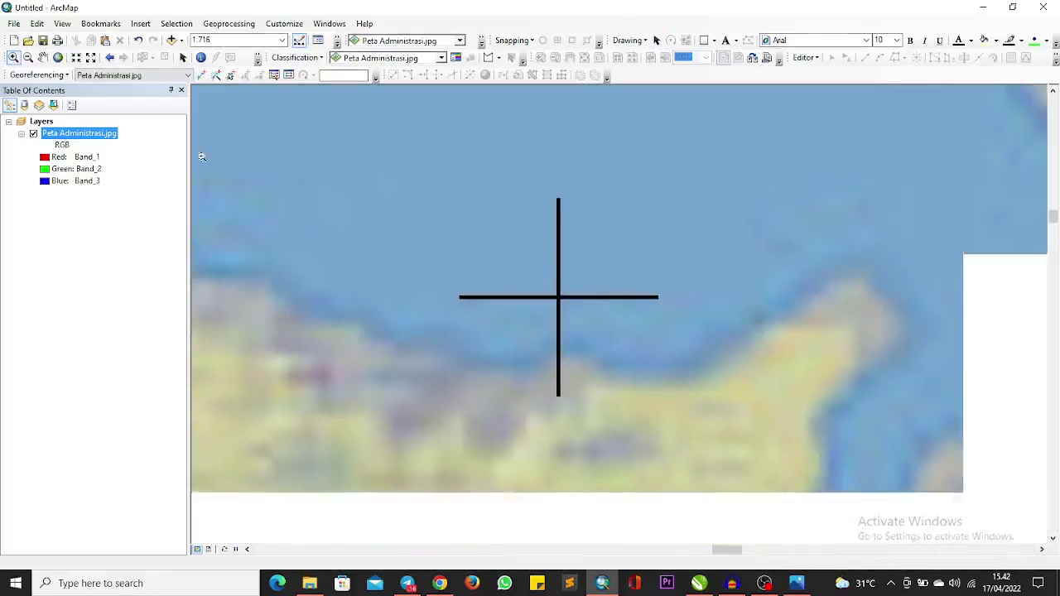
left_click(205, 77)
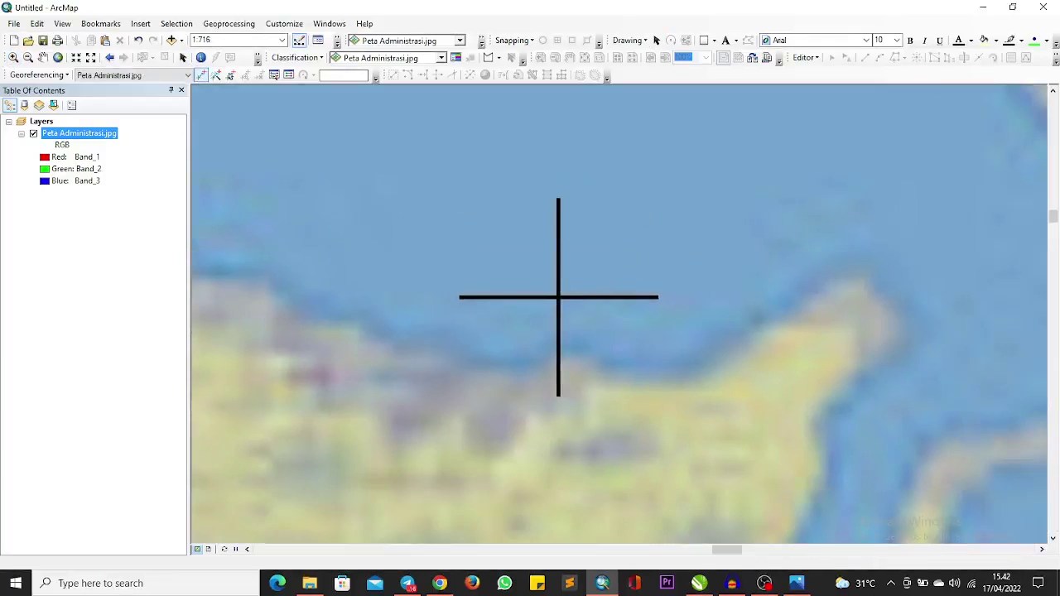
left_click(559, 296)
Assign the second control point, at the upper-right grid cross, the map coordinates X 760690 and Y 9334610
right_click(71, 136)
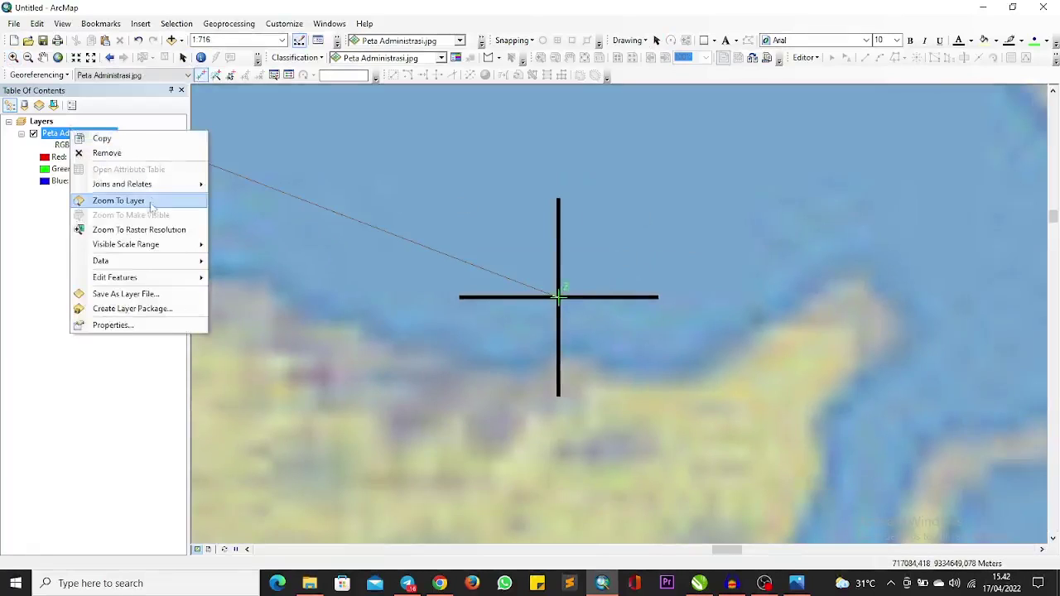
left_click(150, 204)
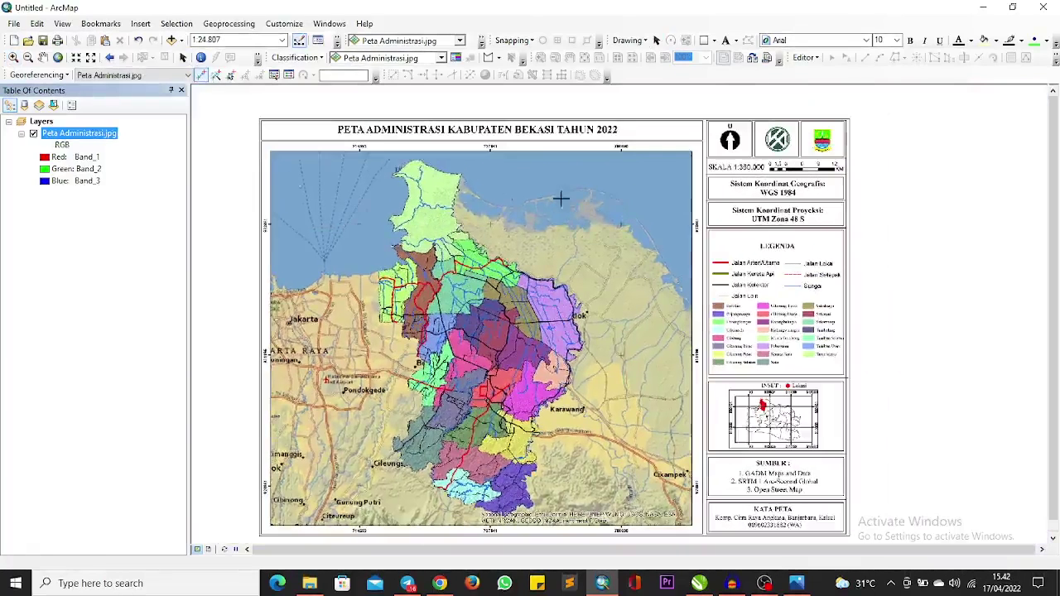
left_click(75, 57)
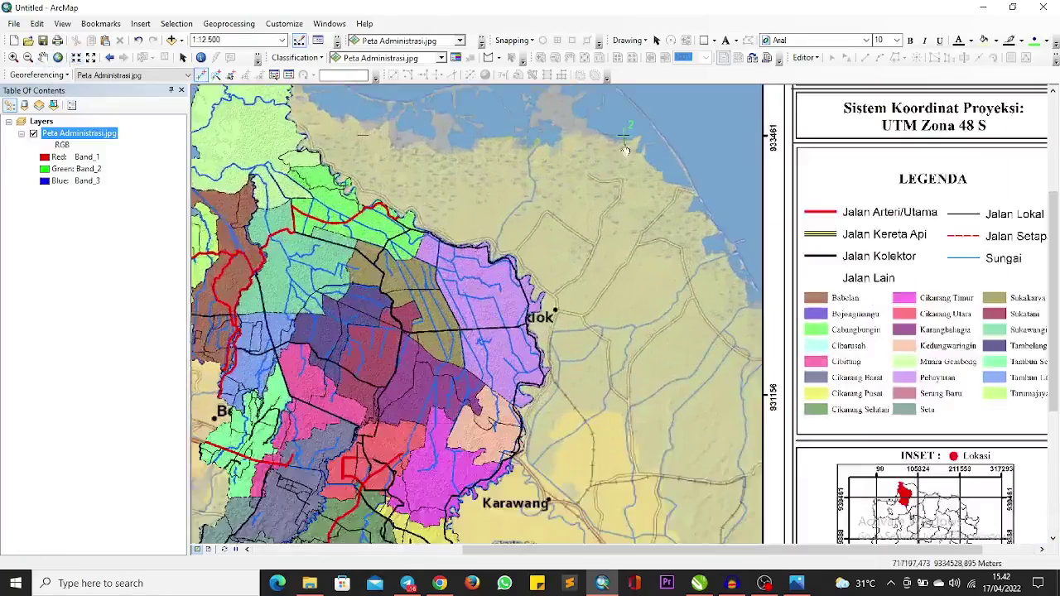
left_click_drag(626, 151, 557, 254)
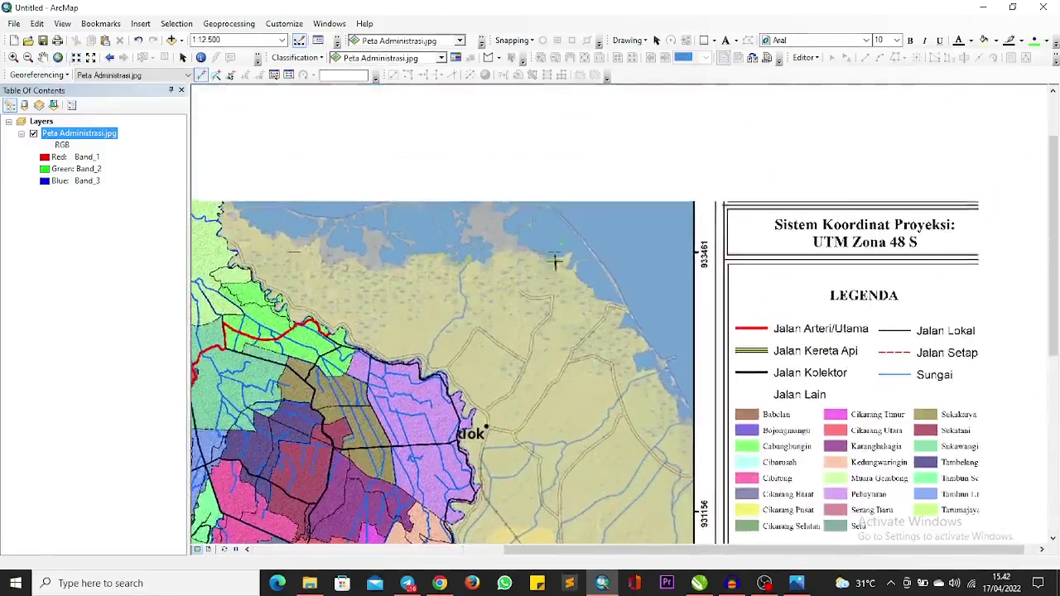
right_click(557, 254)
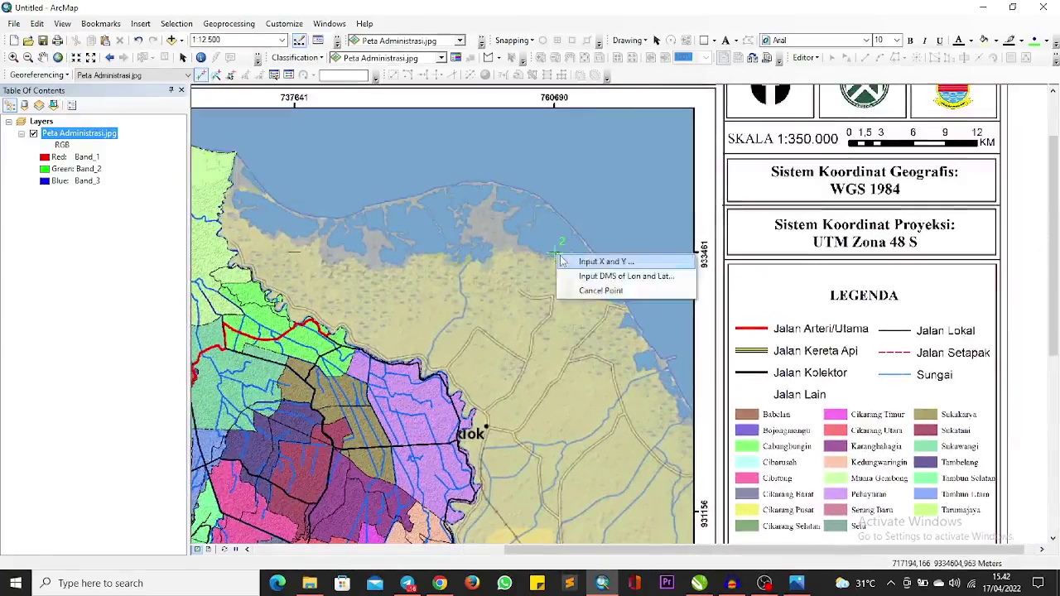
left_click(571, 260)
left_click_drag(537, 250, 401, 298)
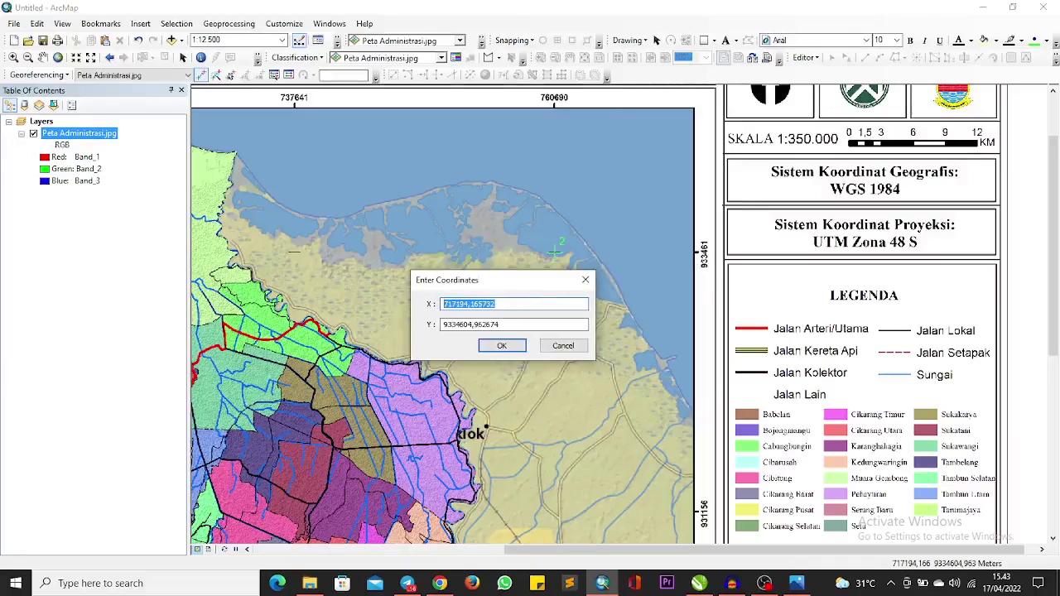
type("76")
left_click_drag(535, 281, 488, 236)
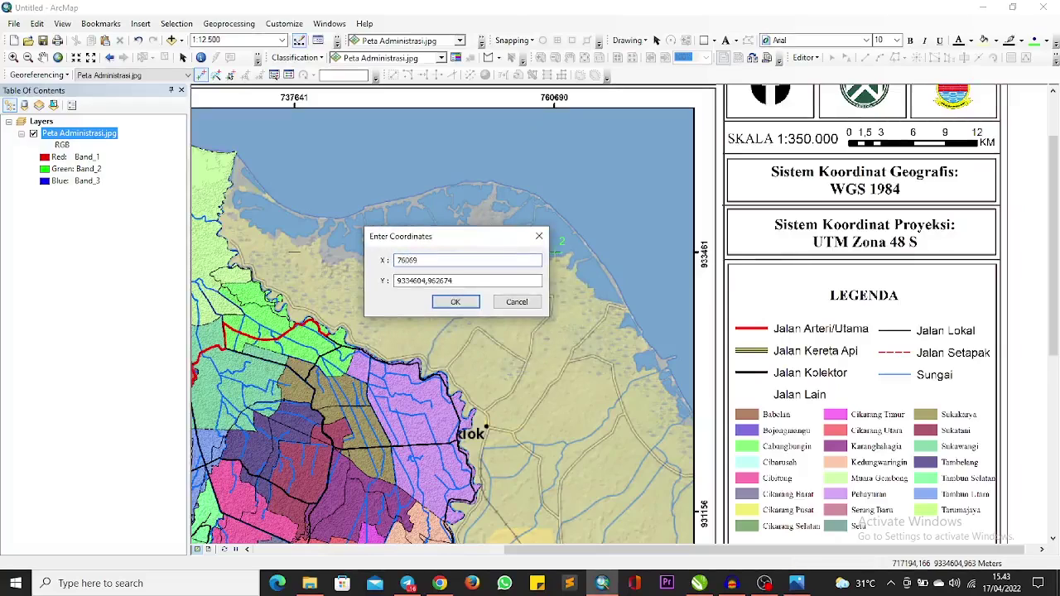
key("Tab")
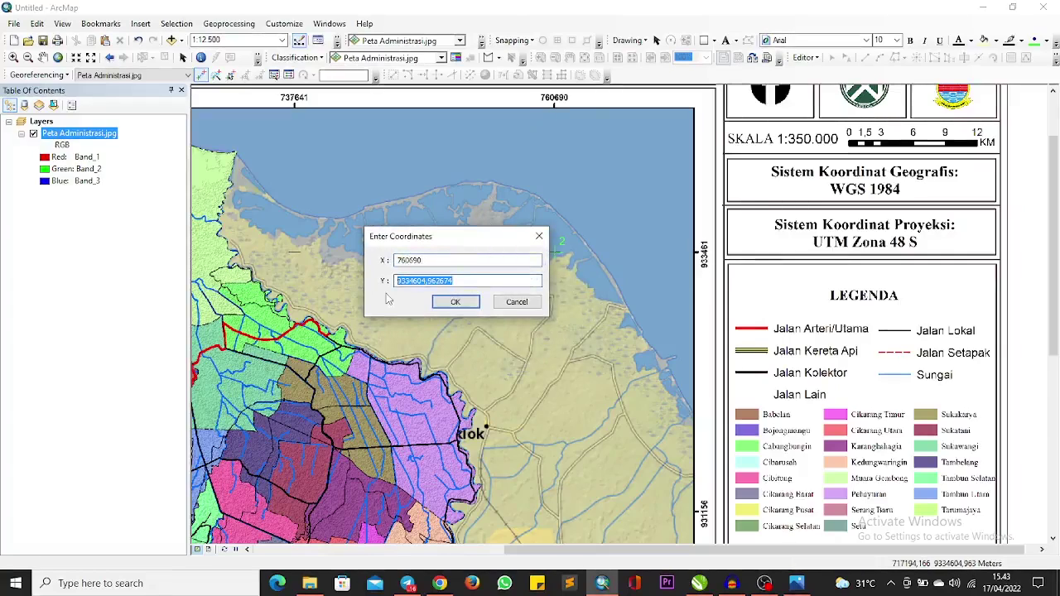
type("9334")
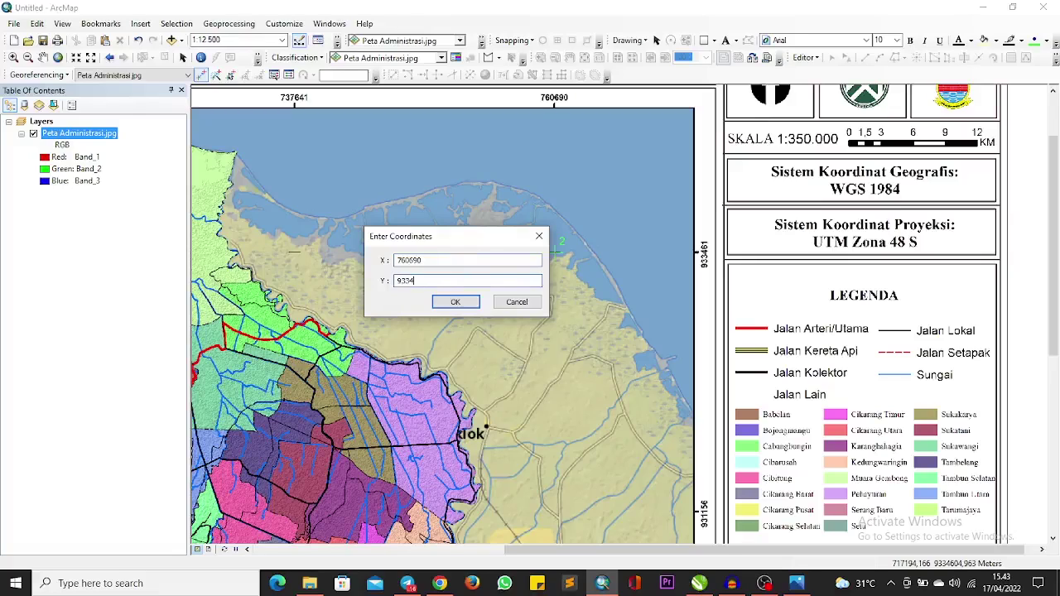
type("610")
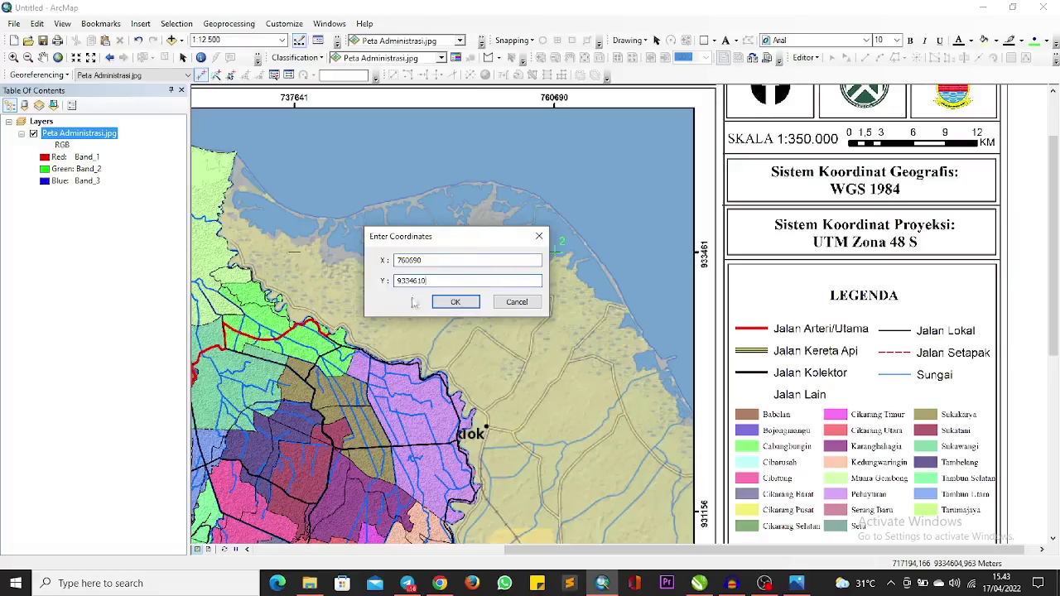
left_click(456, 303)
Zoom to the Peta Administrasi.jpg layer and place the third control point at the exact centre of the lower-right grid cross
right_click(90, 137)
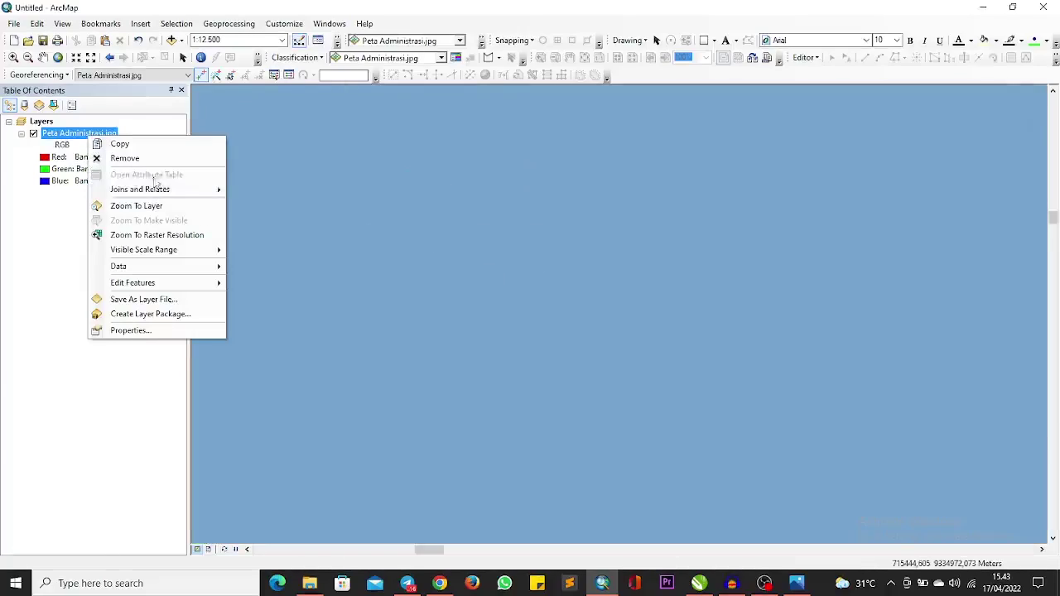
left_click(137, 206)
scroll(687, 254, "up", 1)
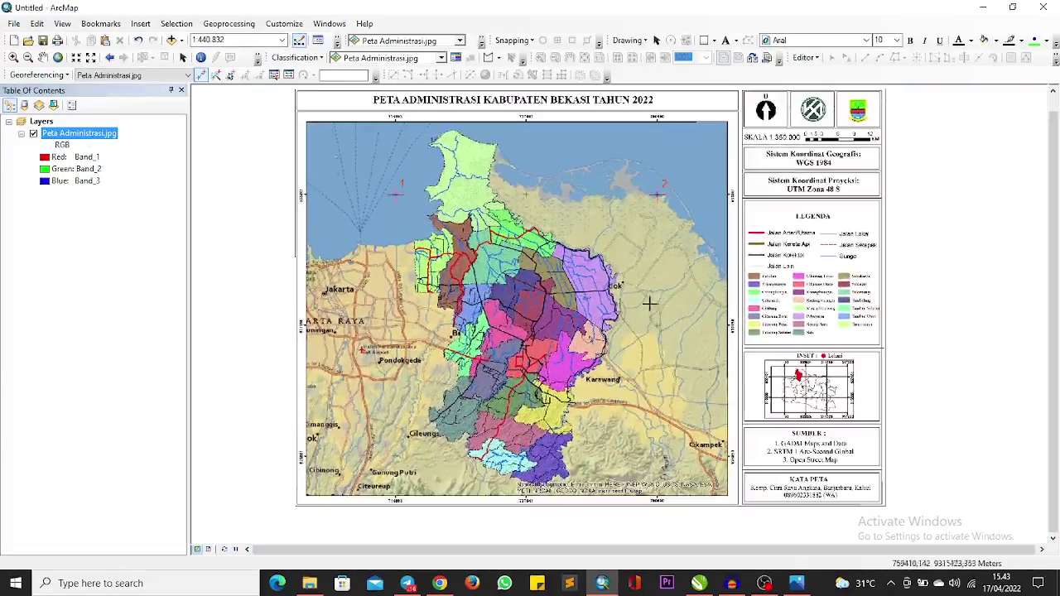
key("Right")
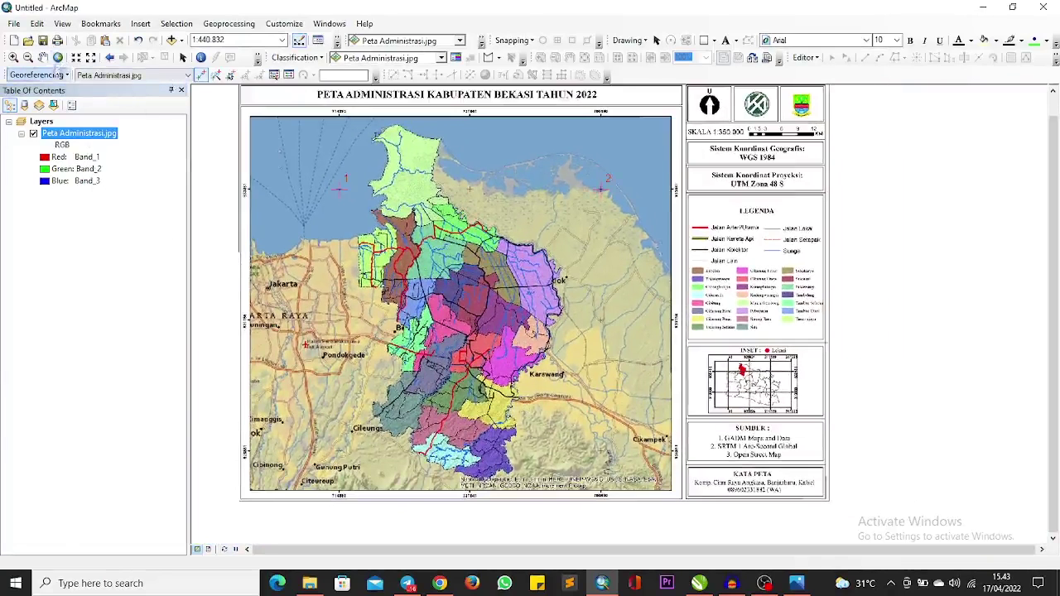
scroll(597, 288, "up", 10)
right_click(564, 285)
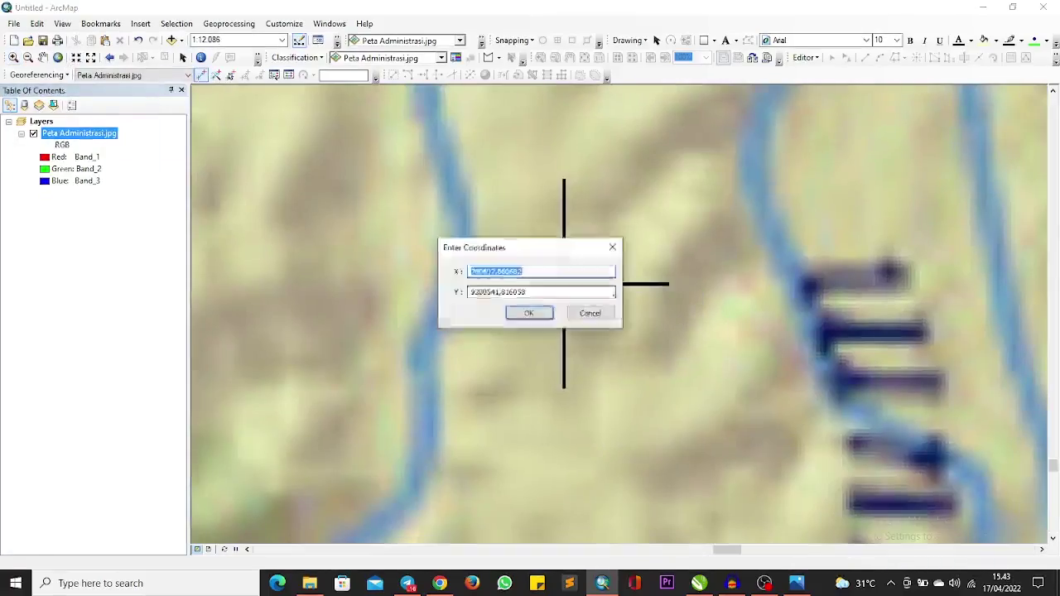
key("Escape")
Assign the third control point the map coordinates of its grid lines, with X 760690 and Y from the lower grid label
scroll(565, 285, "down", 10)
scroll(520, 325, "up", 5)
right_click(521, 325)
left_click(550, 329)
type("76")
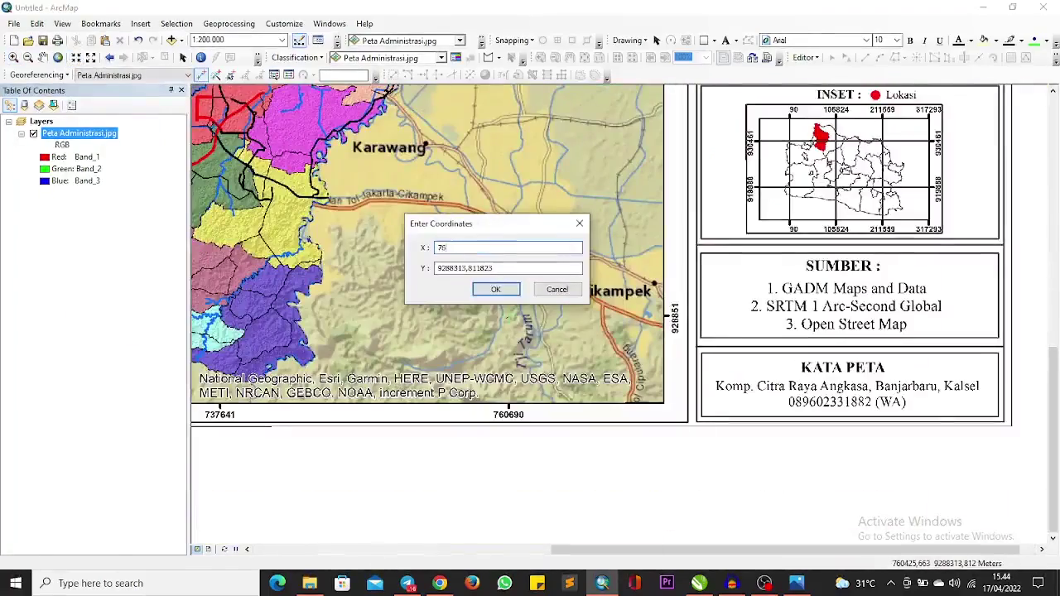
type("0425")
key("Tab")
type("9288313")
key("Return")
Place the fourth control point at the lower-left grid cross and assign it X 714593 and the Y coordinate of its grid label
scroll(636, 348, "up", 5)
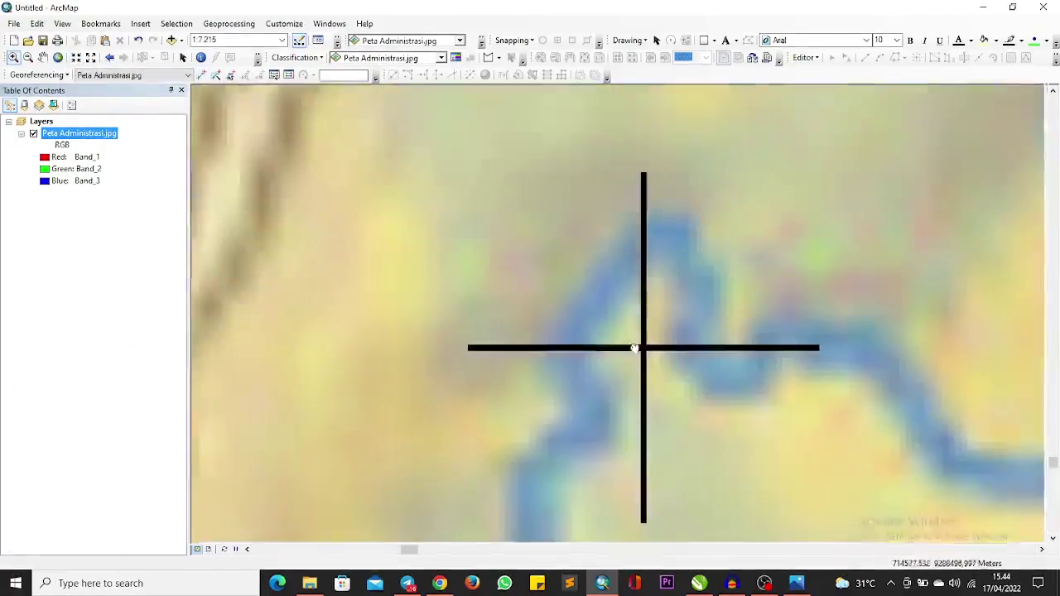
scroll(635, 348, "down", 10)
scroll(541, 255, "up", 4)
right_click(541, 255)
left_click(570, 259)
type("71459")
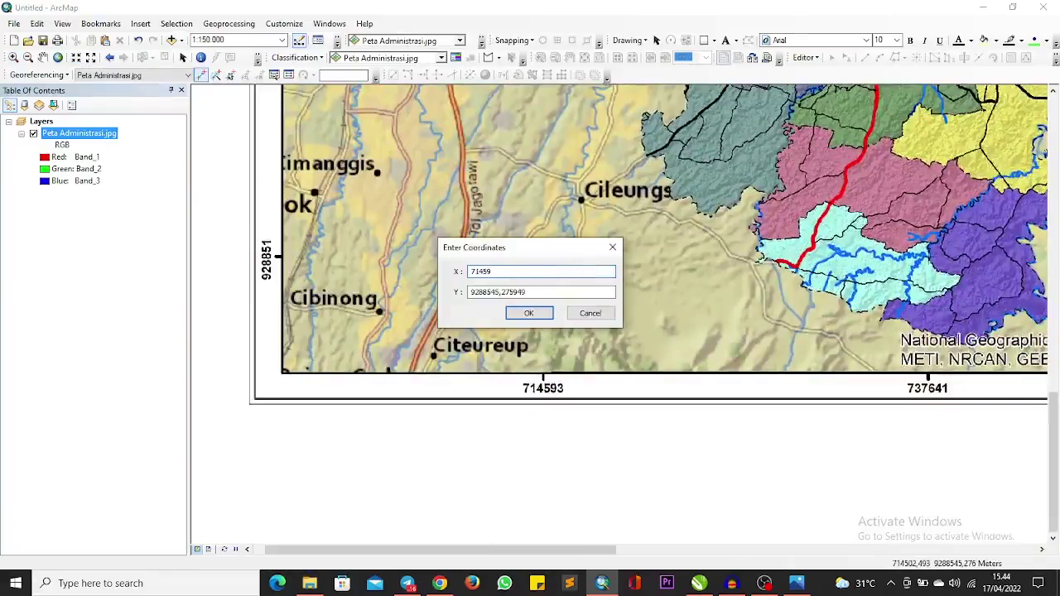
type("3")
key("Tab")
type("928851")
key("Return")
Check the positions of all four control points on the full map and leave the Add Control Points tool
scroll(642, 286, "down", 5)
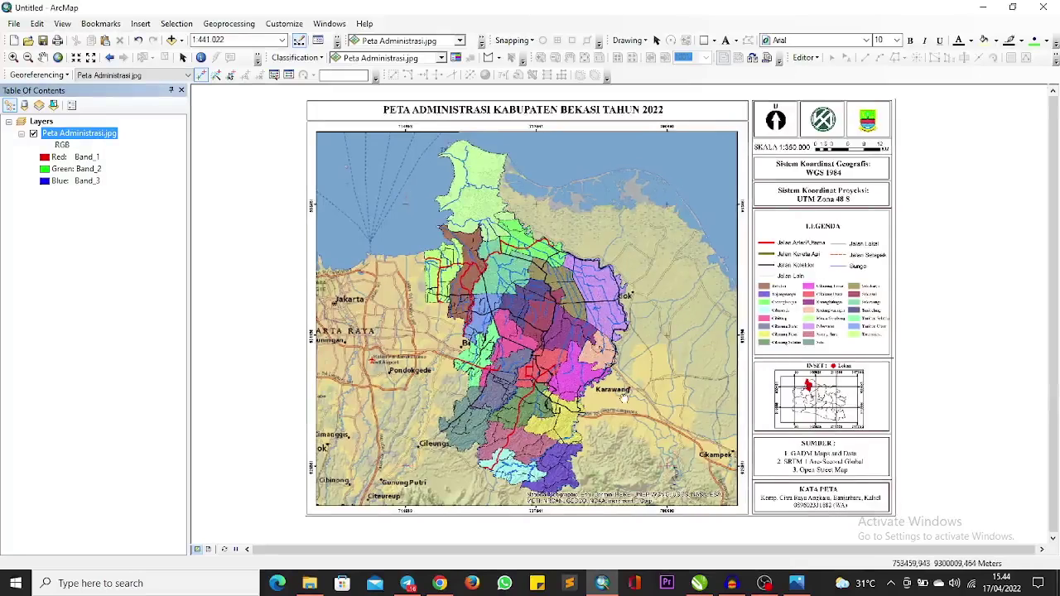
left_click_drag(647, 406, 627, 399)
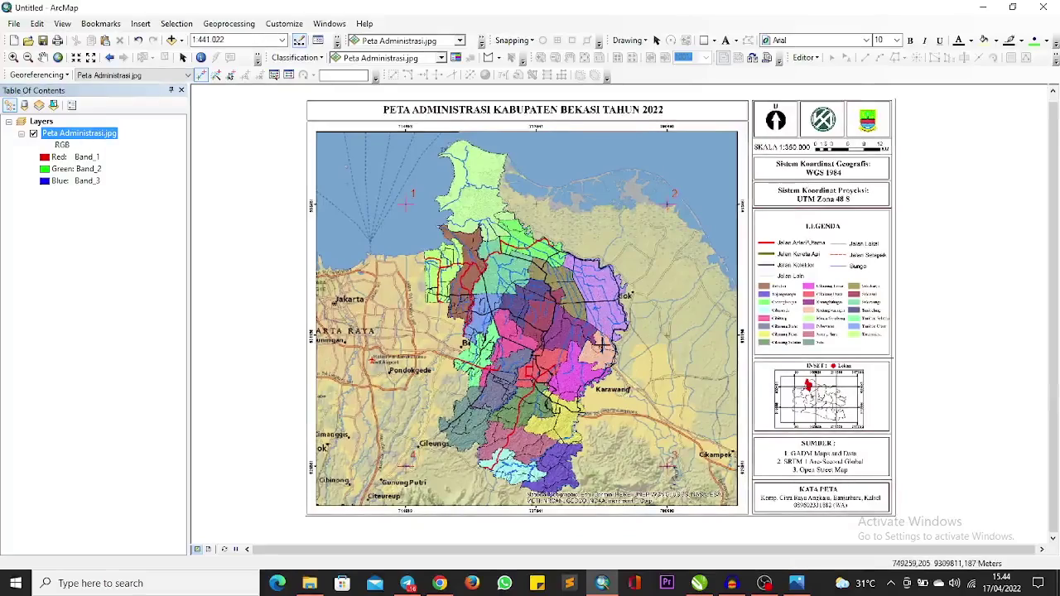
left_click_drag(602, 344, 561, 330)
key("less")
key("less")
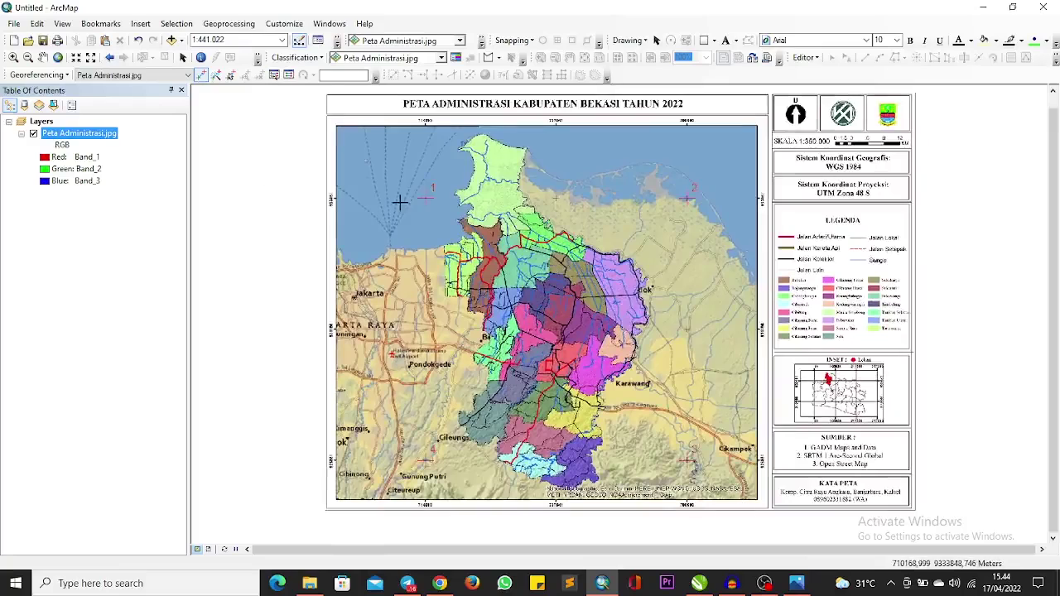
key("less")
key("Escape")
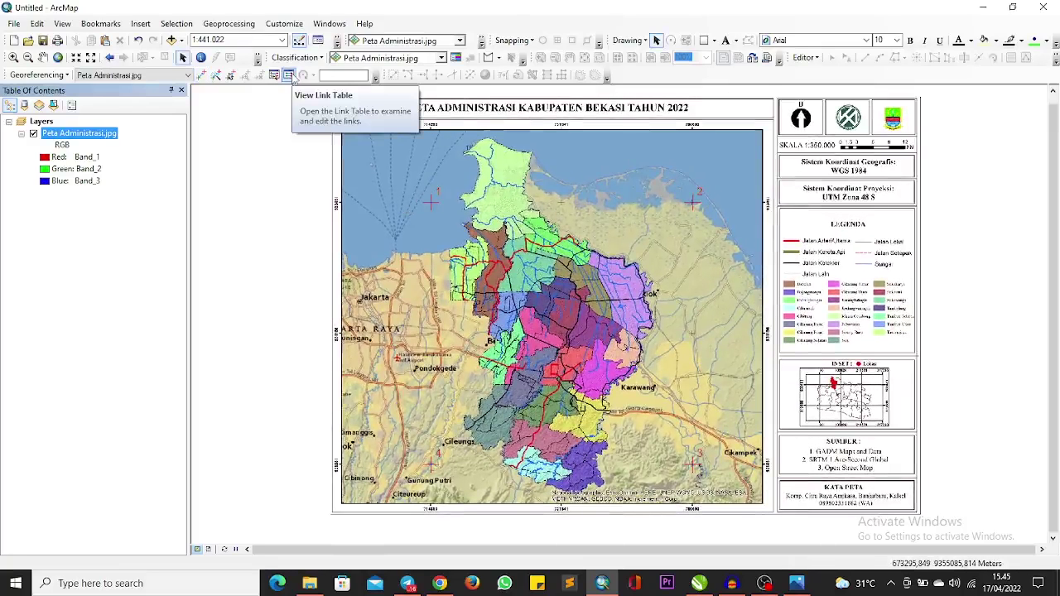
Save the control point links from the link table as text file BEKASI1 in the Georeferencing folder and close the table
left_click(290, 75)
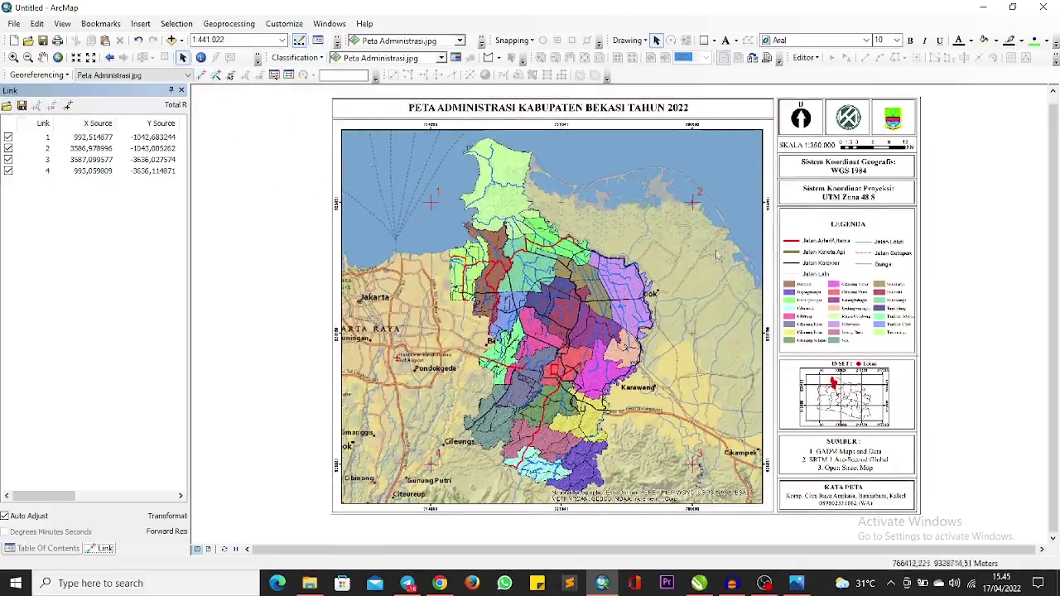
left_click(21, 106)
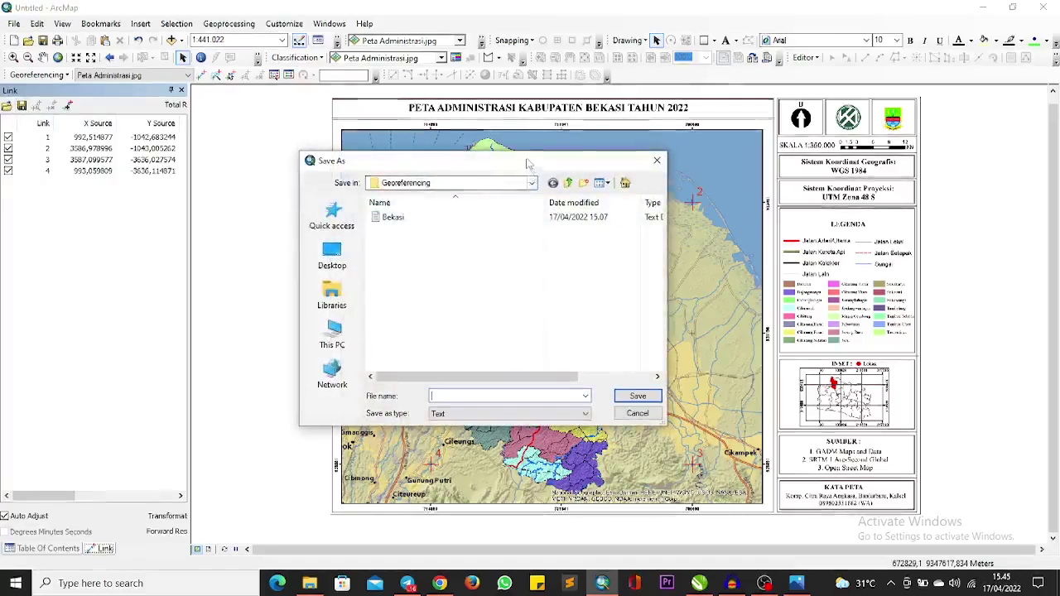
left_click_drag(530, 161, 447, 136)
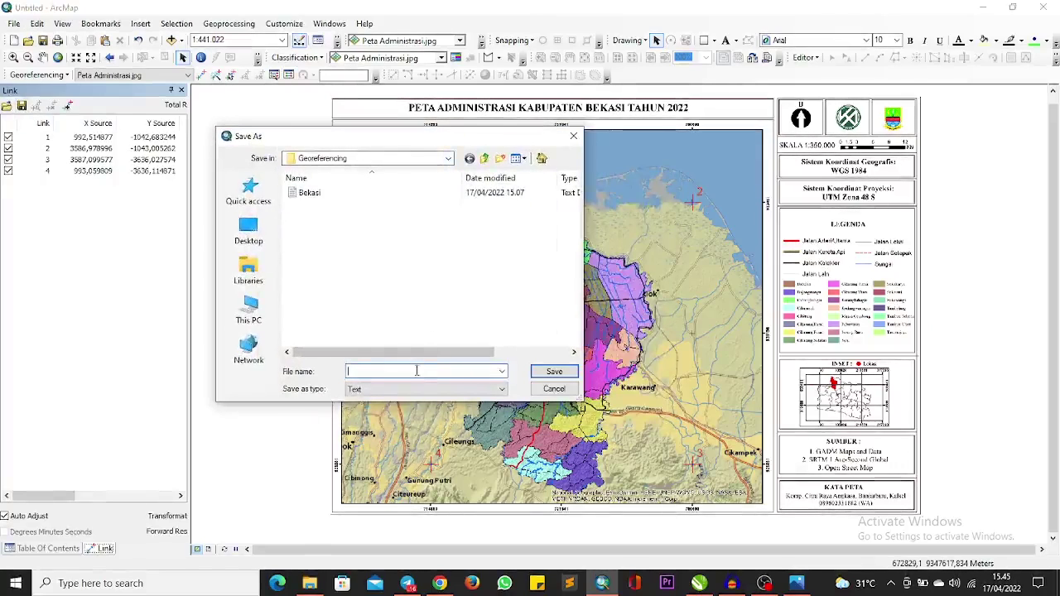
left_click(448, 158)
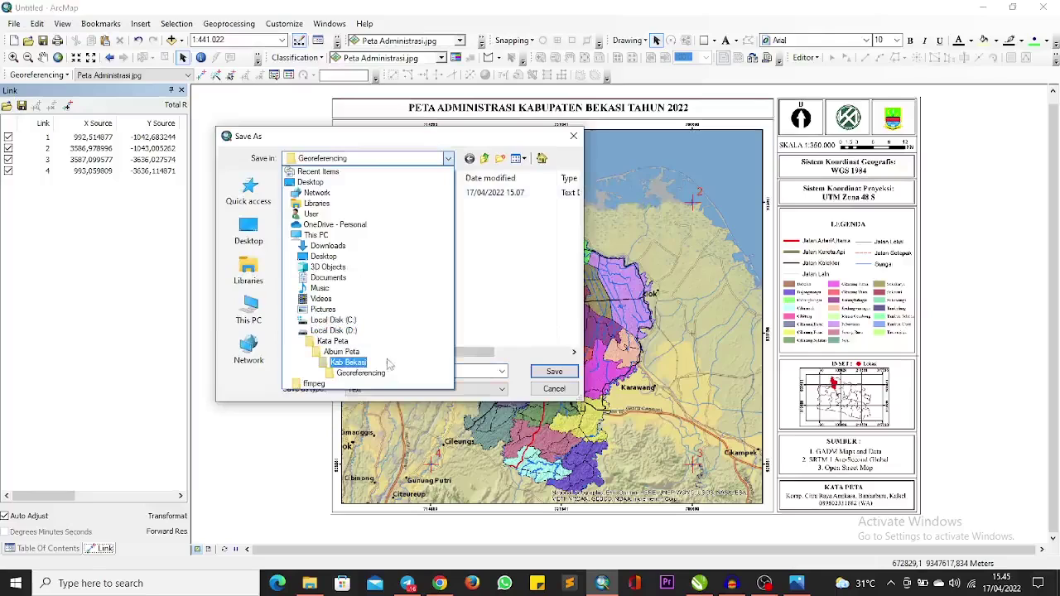
left_click(361, 373)
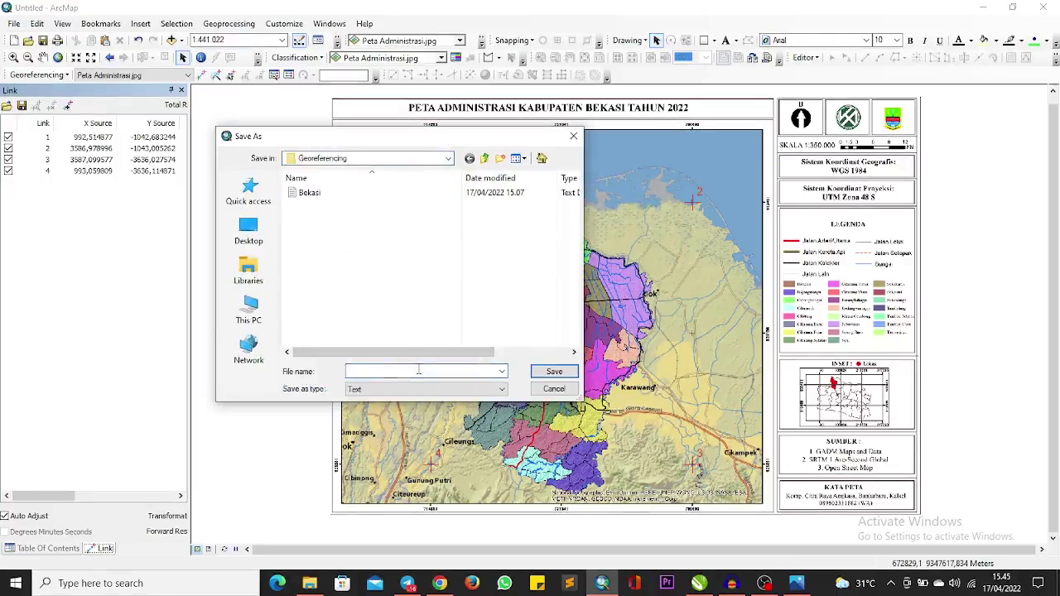
type("BEKA")
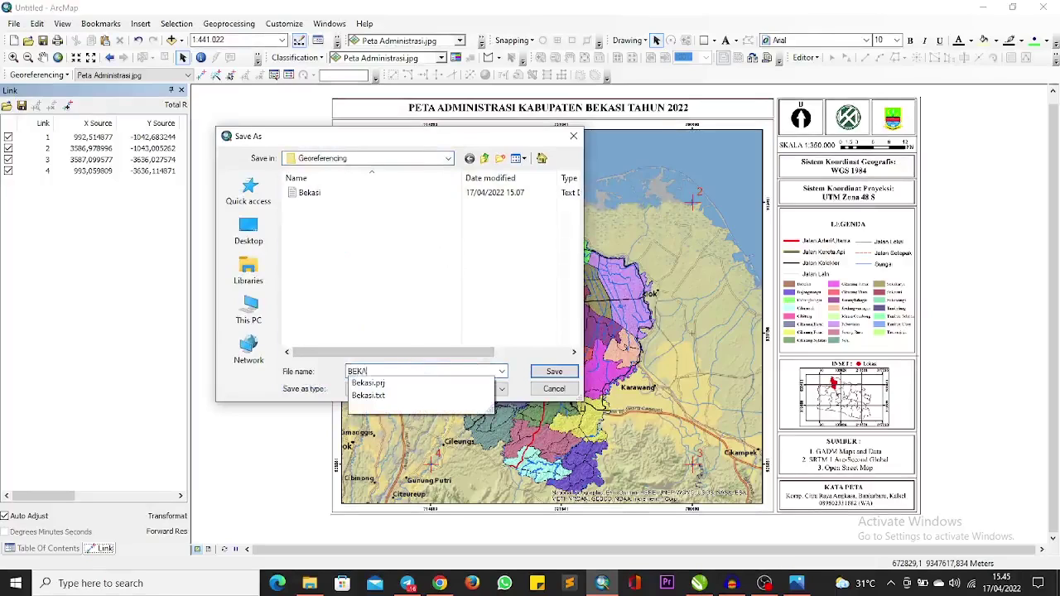
type("SI1")
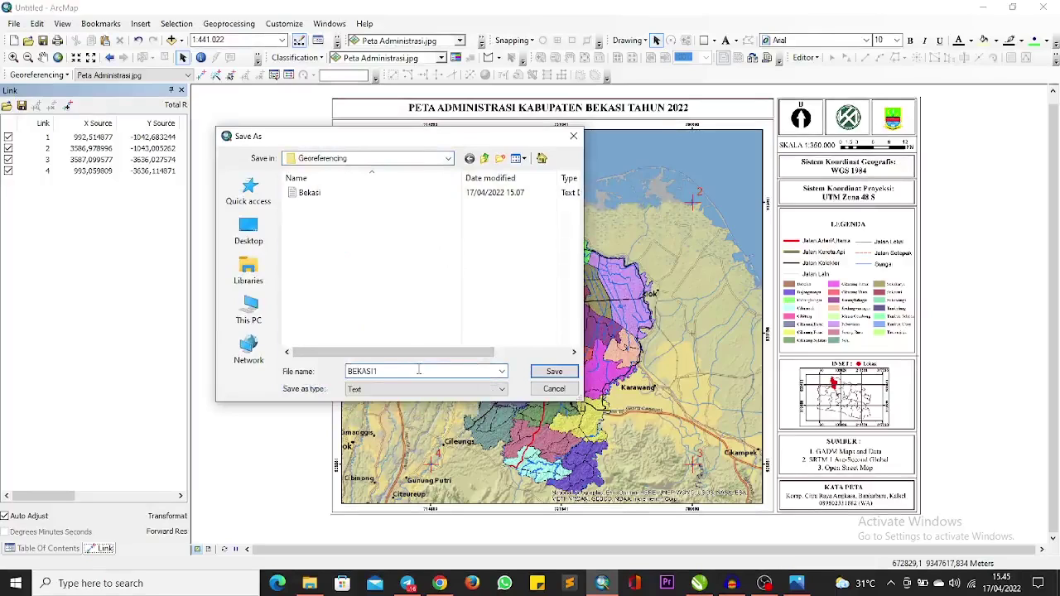
left_click(554, 372)
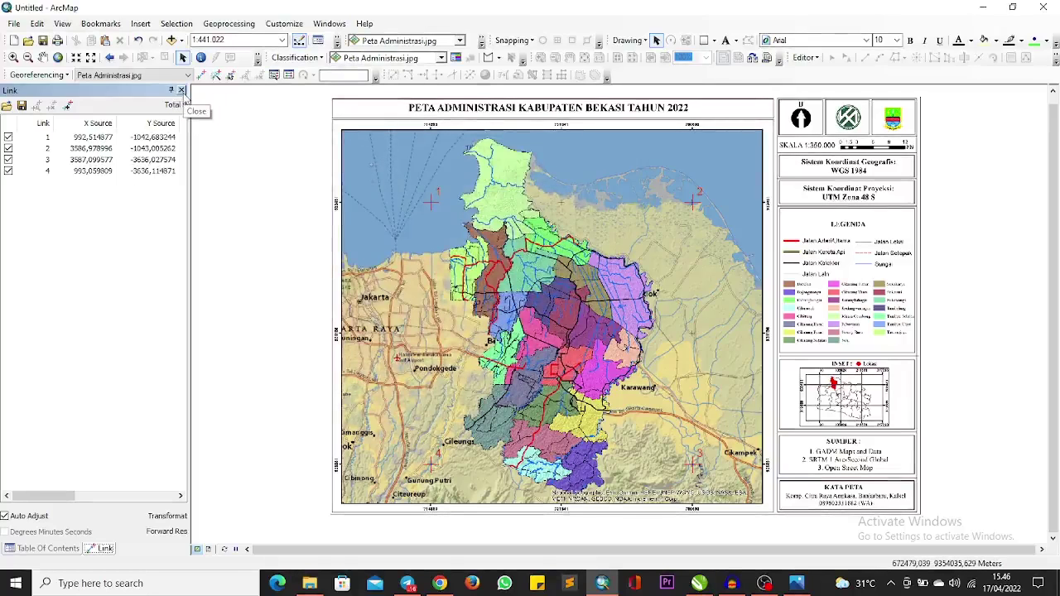
left_click(181, 90)
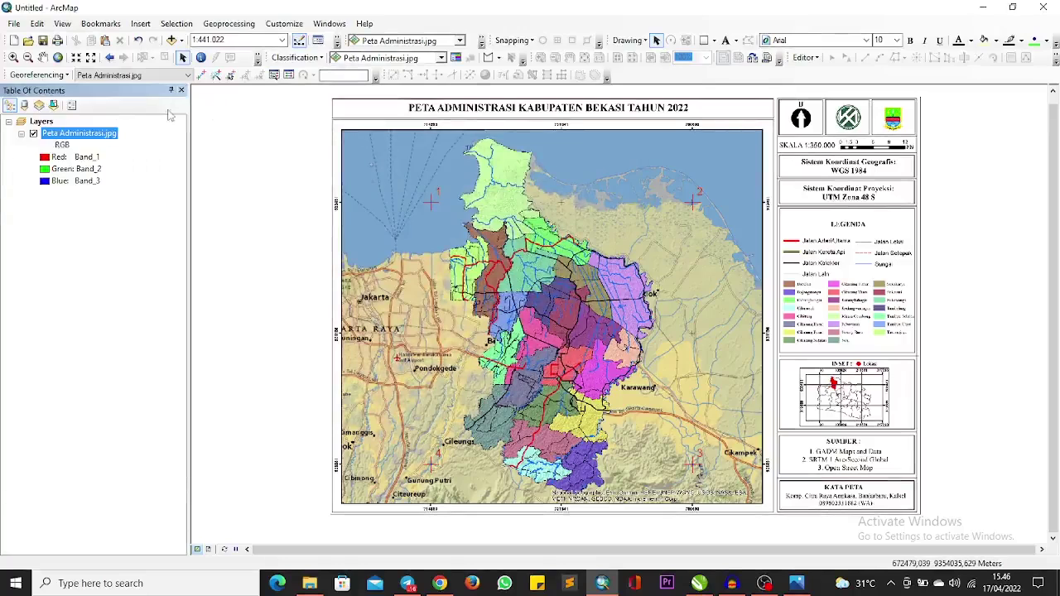
Rectify the georeferenced map with nearest neighbor resampling and save it in the Georeferencing folder as TIFF Peta Administrasi2.tif
left_click(63, 76)
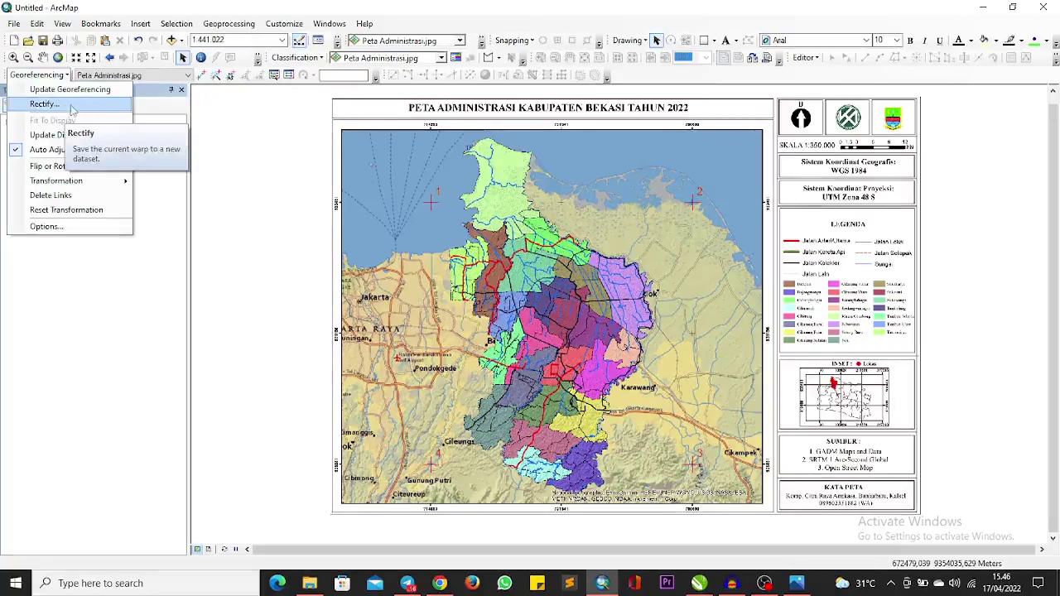
left_click(43, 104)
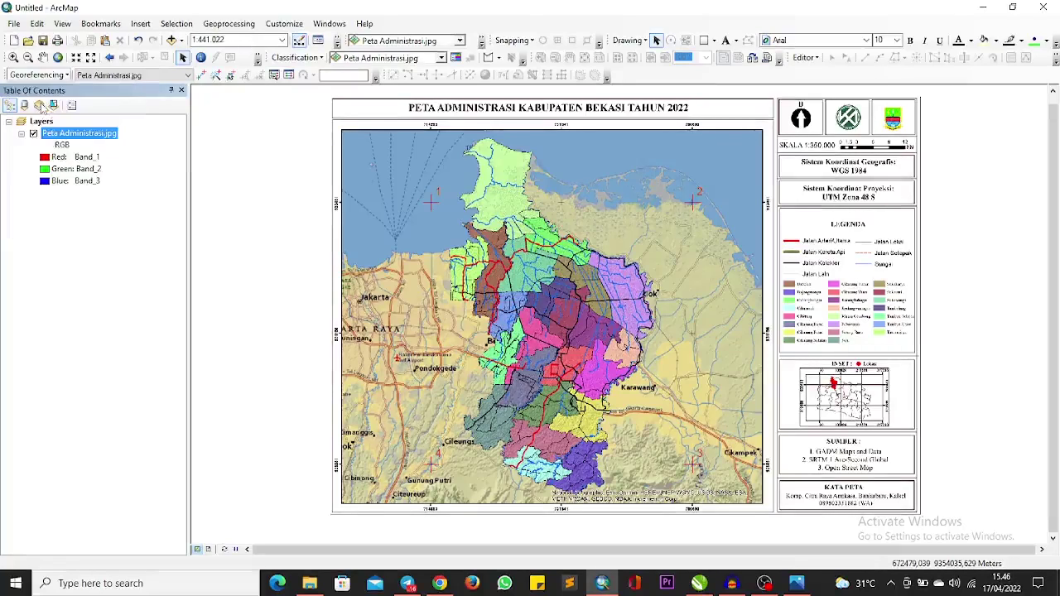
left_click_drag(500, 200, 162, 198)
left_click_drag(284, 198, 253, 199)
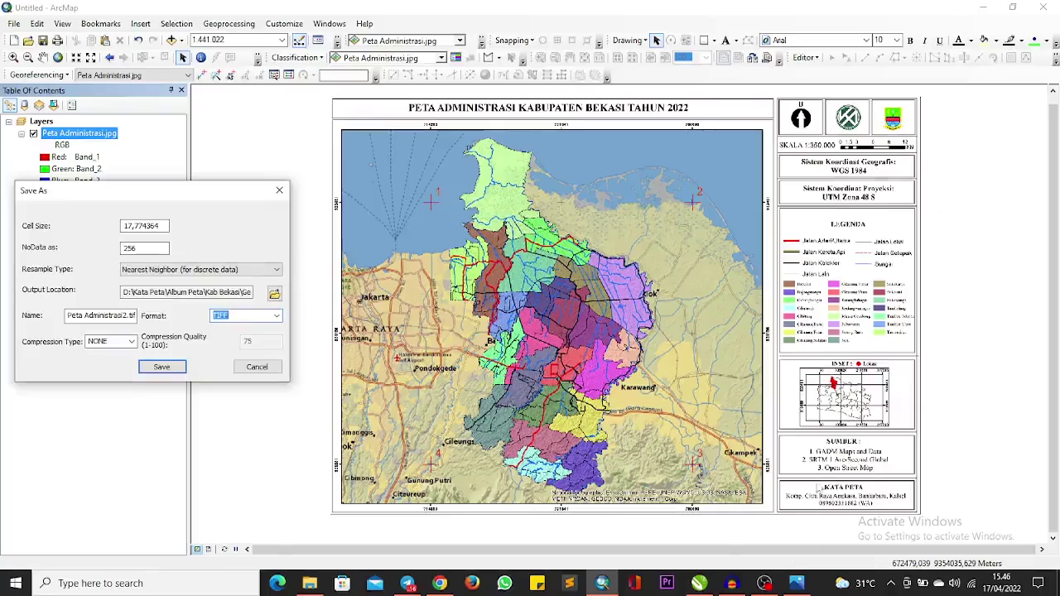
left_click_drag(193, 199, 258, 149)
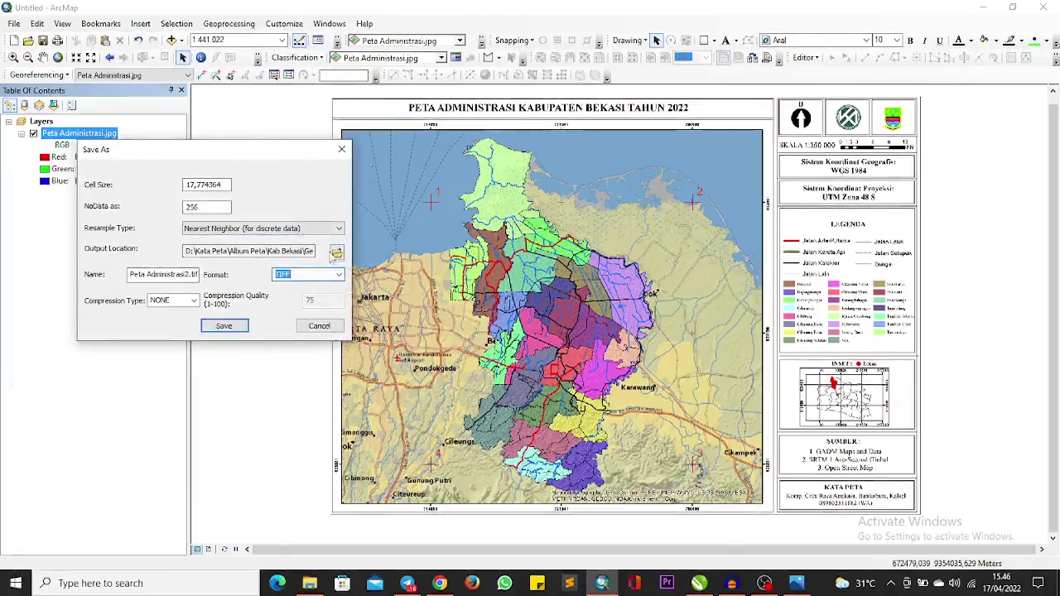
left_click(336, 252)
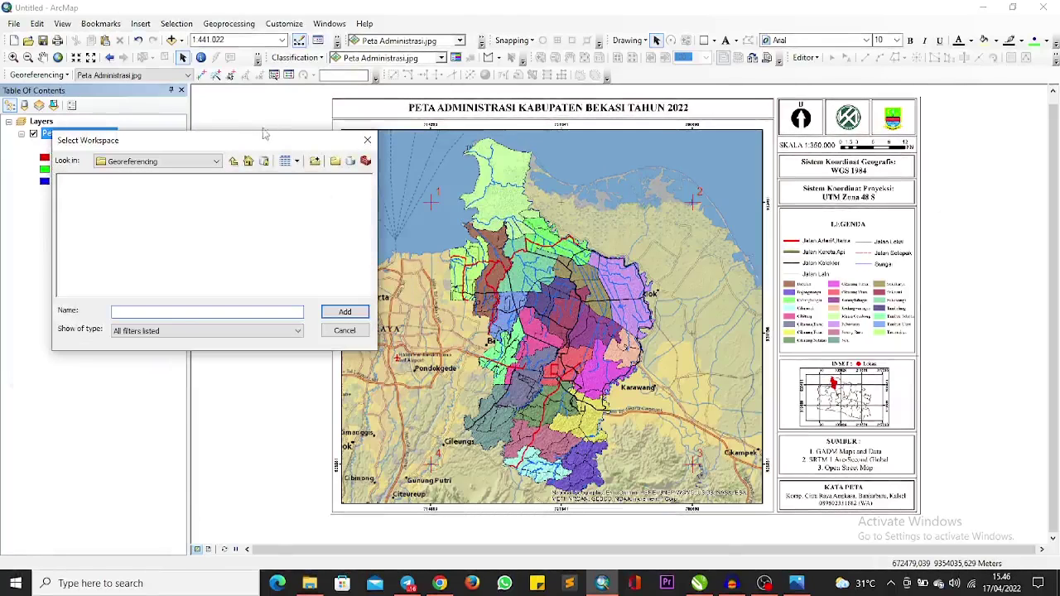
left_click_drag(260, 141, 566, 180)
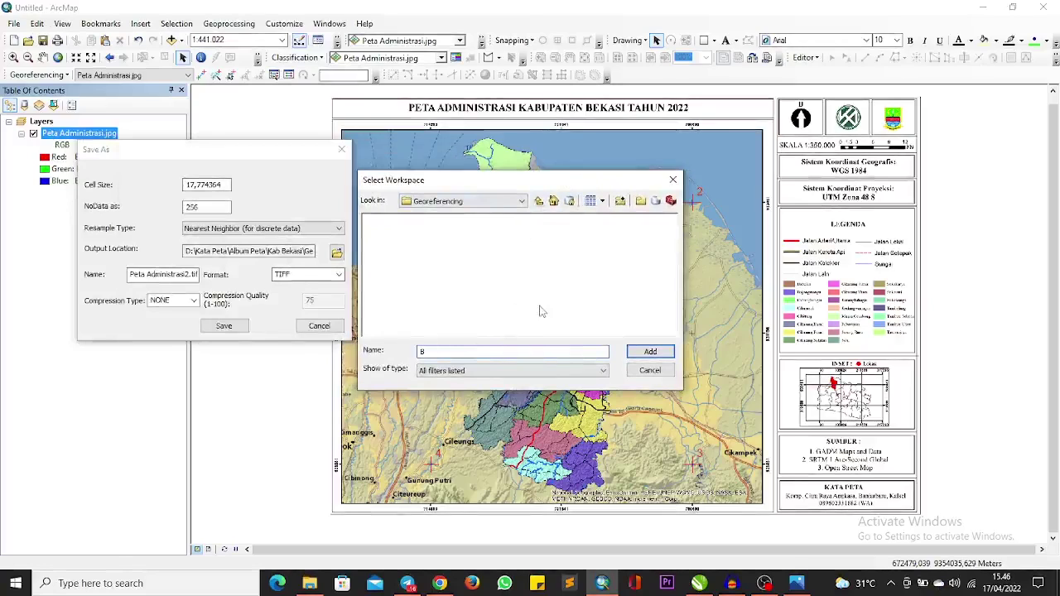
left_click(539, 202)
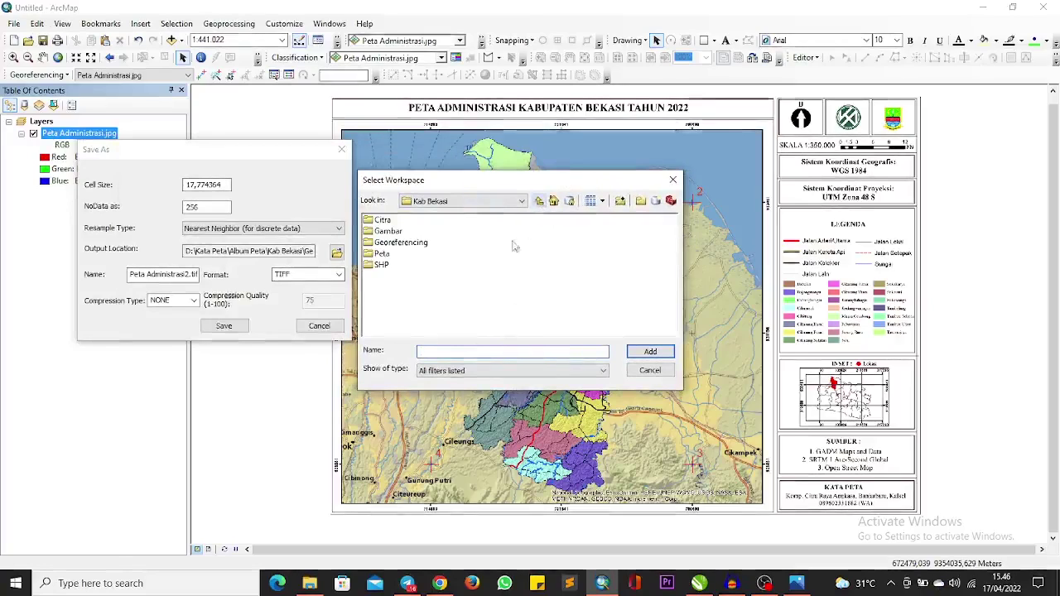
left_click(397, 243)
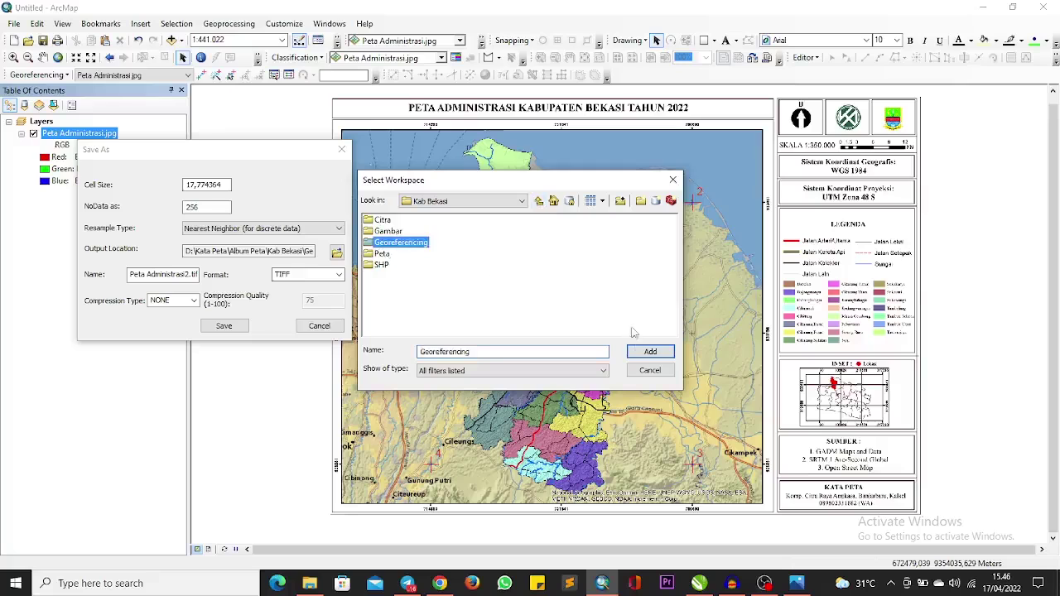
left_click(650, 352)
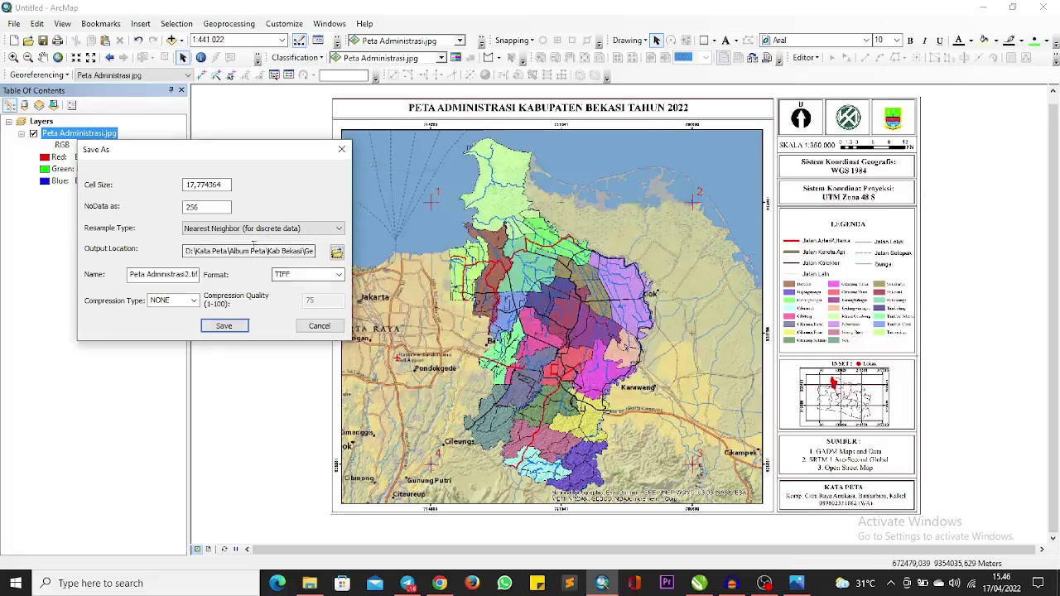
left_click_drag(262, 147, 416, 123)
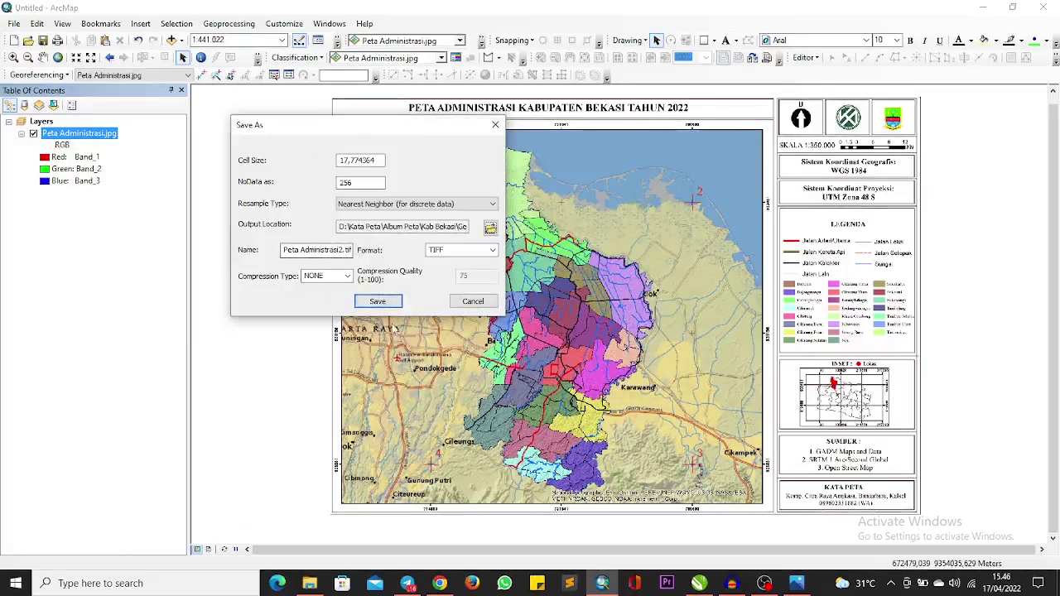
left_click(394, 303)
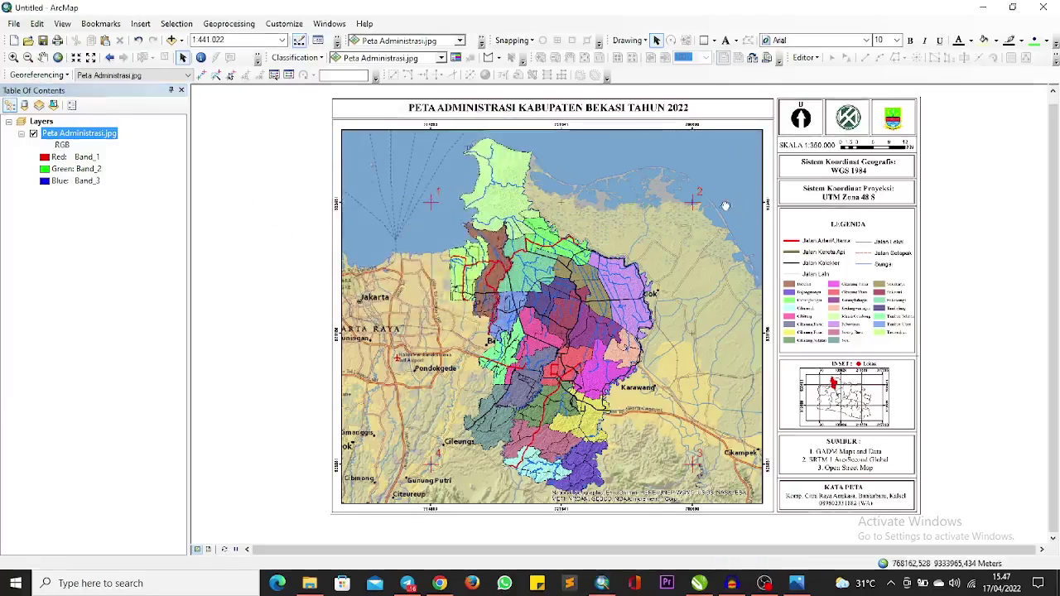
Remove the original Peta Administrasi.jpg layer from the map
left_click_drag(734, 206, 688, 215)
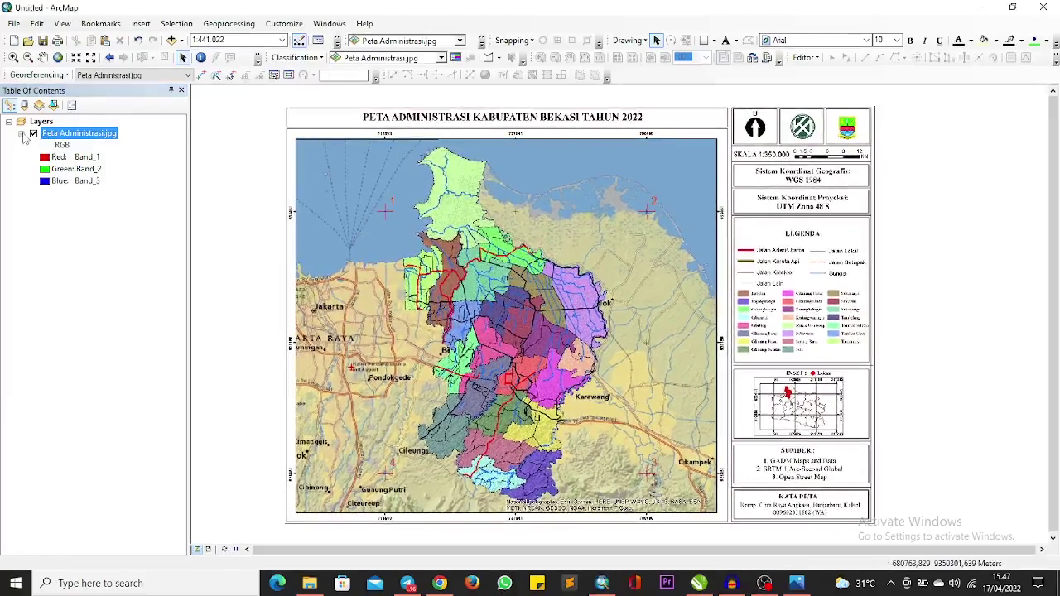
left_click(21, 134)
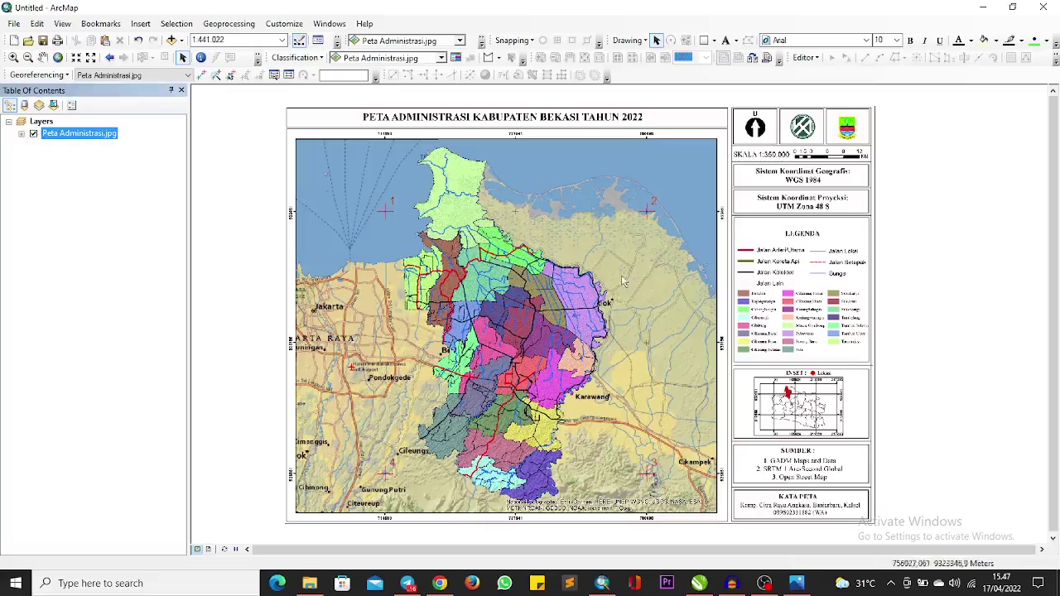
left_click_drag(653, 192, 619, 182)
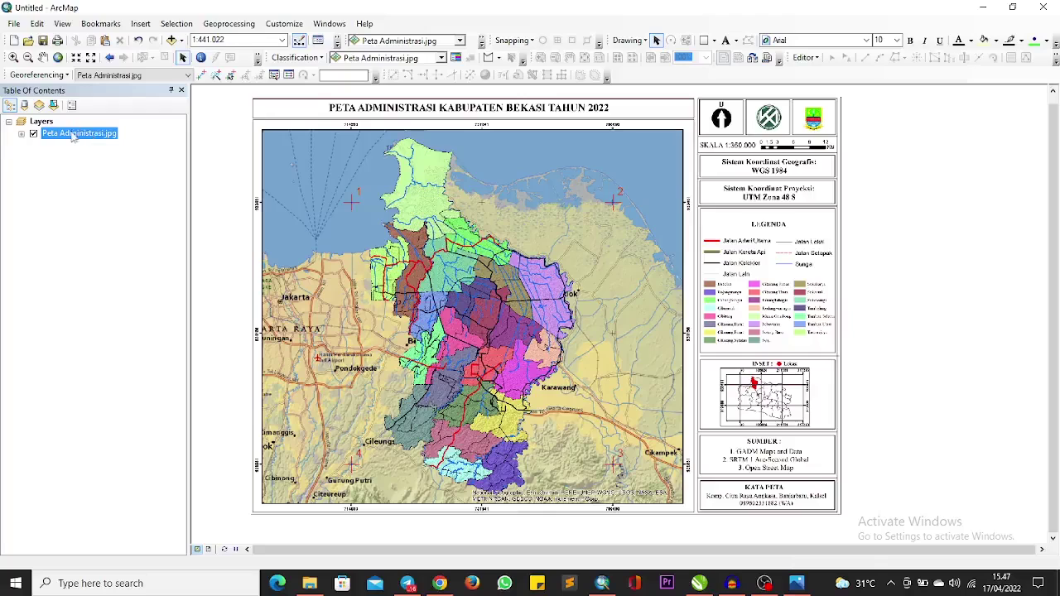
right_click(73, 138)
left_click(91, 153)
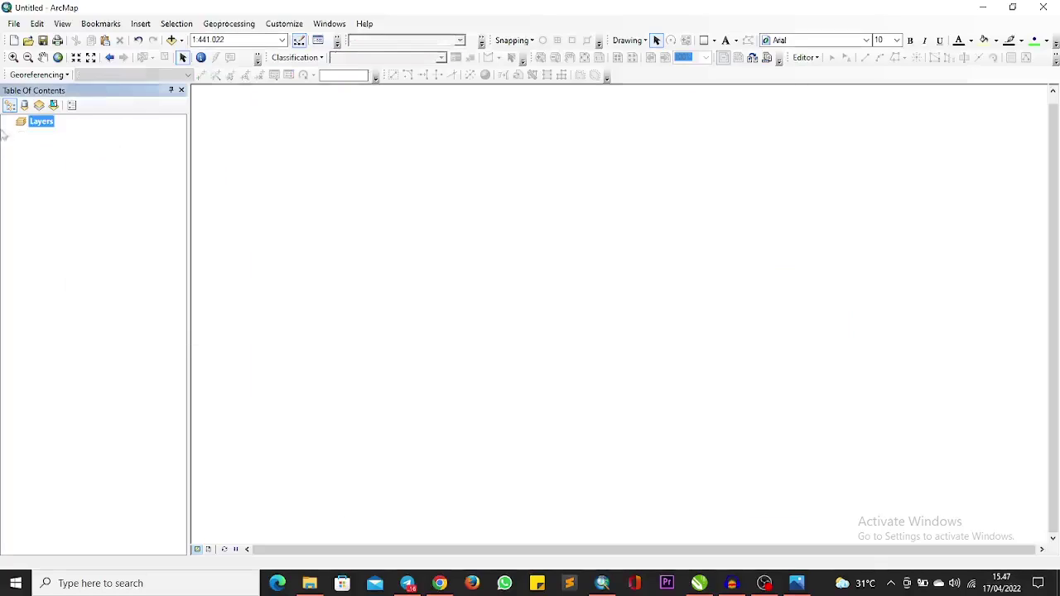
Add the rectified raster Peta Administrasi2.tif from the Kab Bekasi Georeferencing folder to the map
right_click(45, 124)
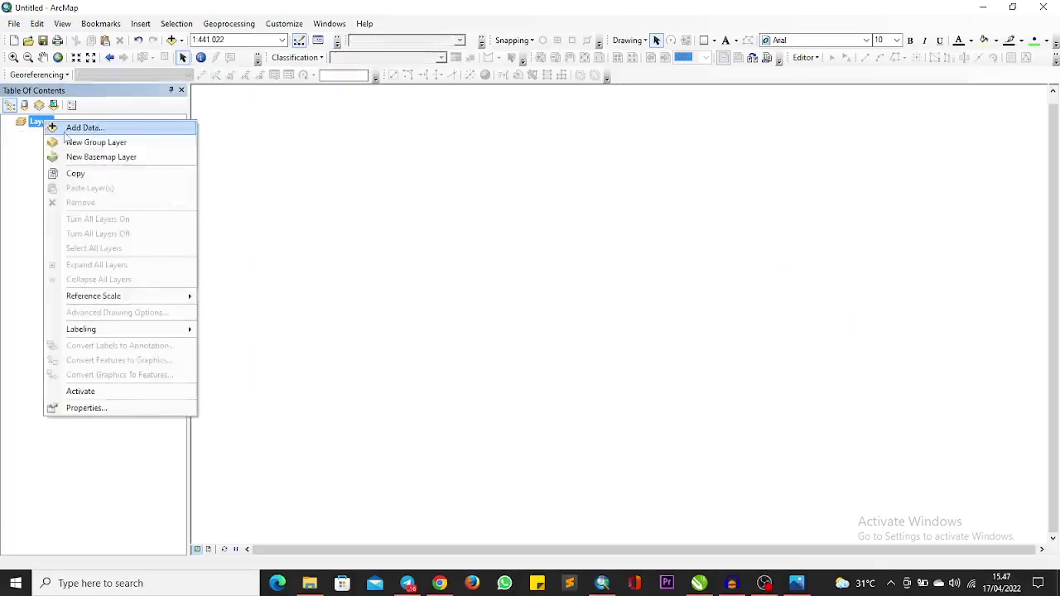
left_click(62, 127)
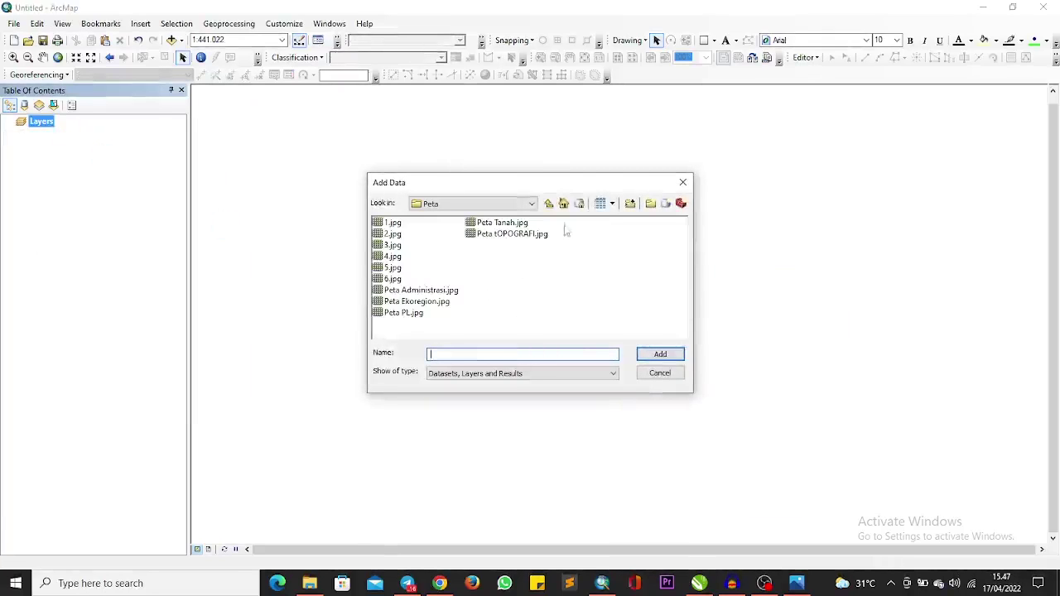
left_click(468, 202)
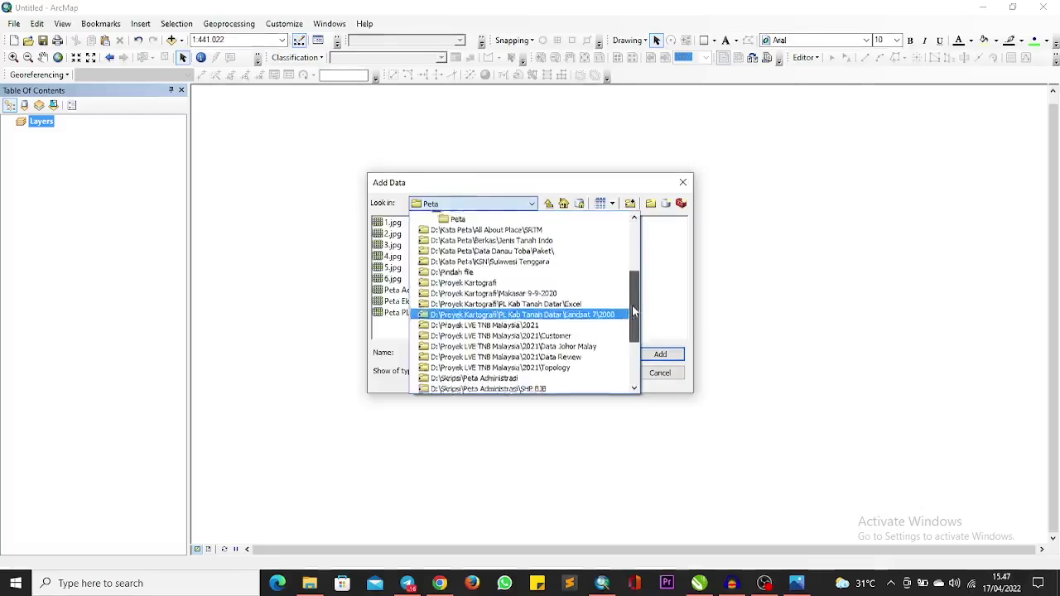
left_click_drag(634, 311, 640, 251)
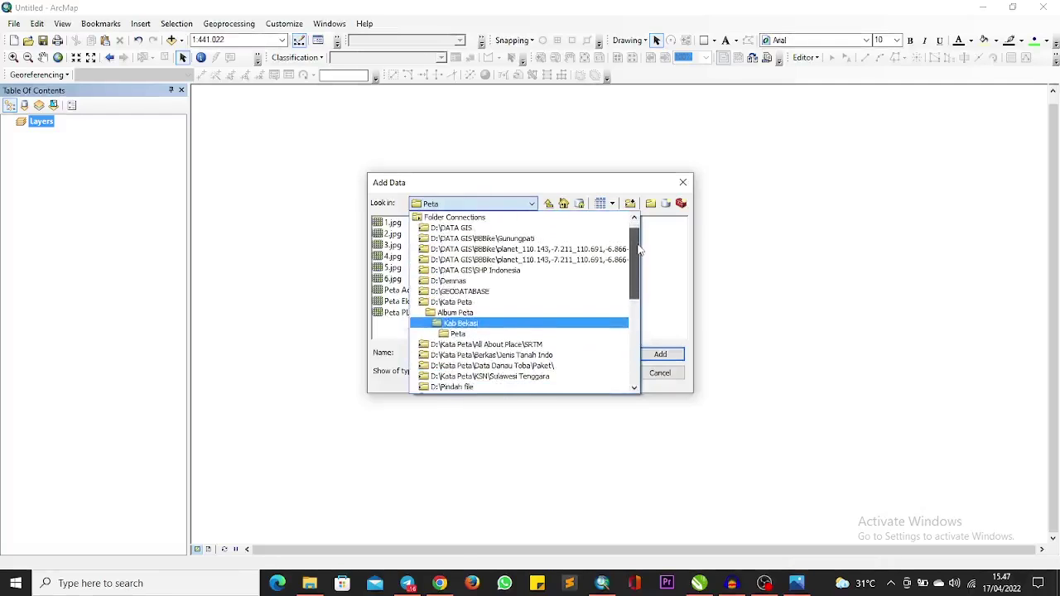
left_click(560, 328)
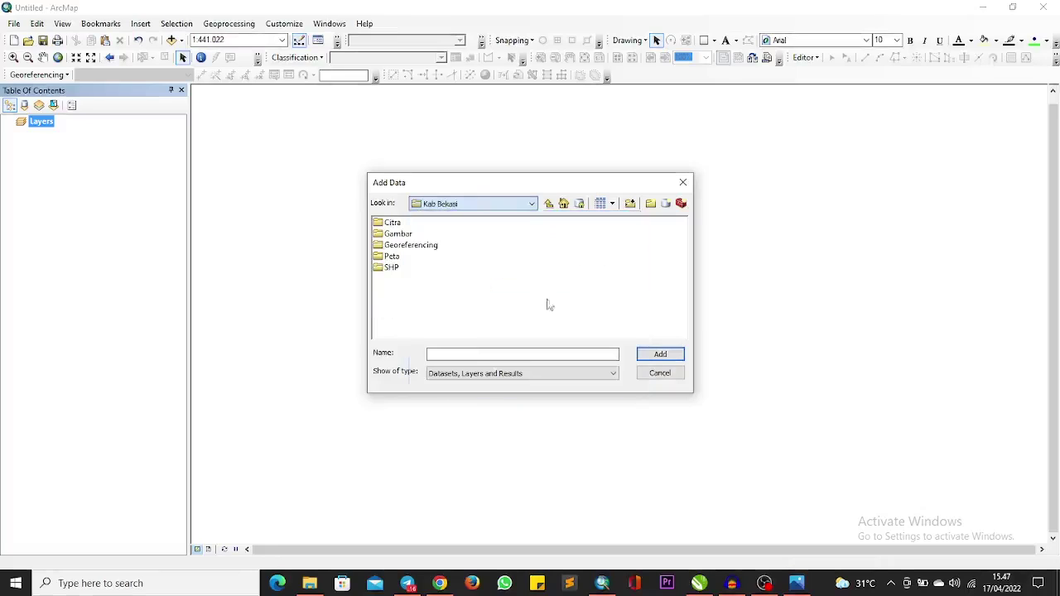
double_click(435, 246)
left_click(457, 257)
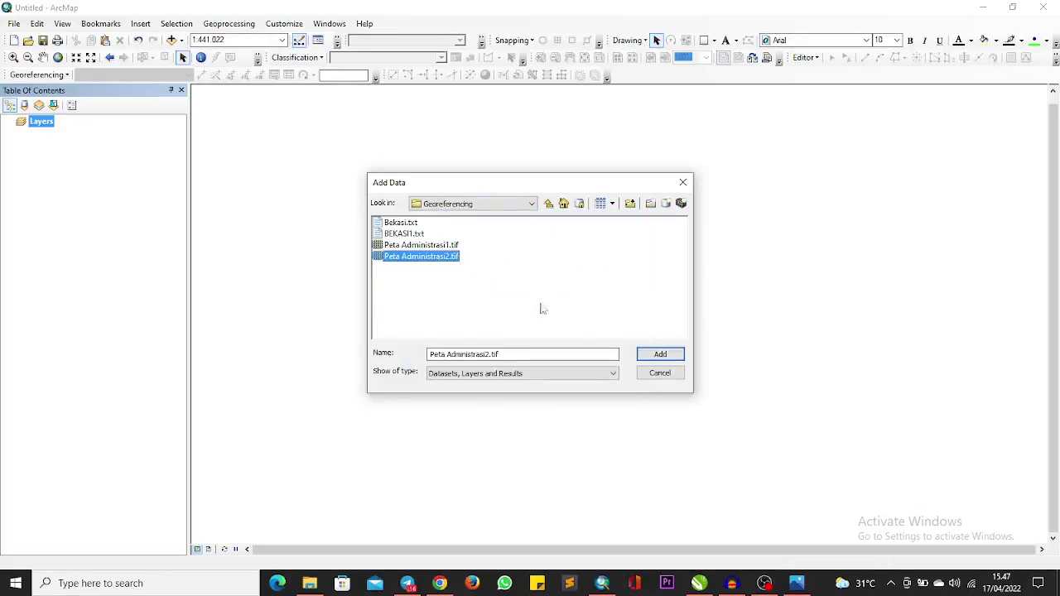
left_click(656, 353)
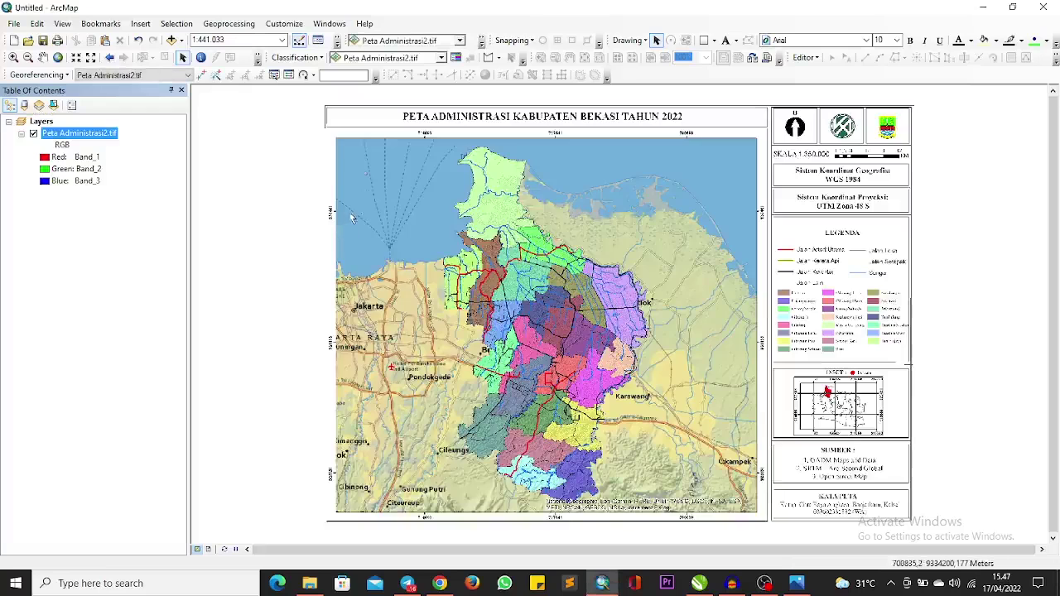
Add the boundary shapefile gadm36_IDN_2.shp from D:\DATA GIS and place the Peta Administrasi2.tif layer above it
right_click(43, 122)
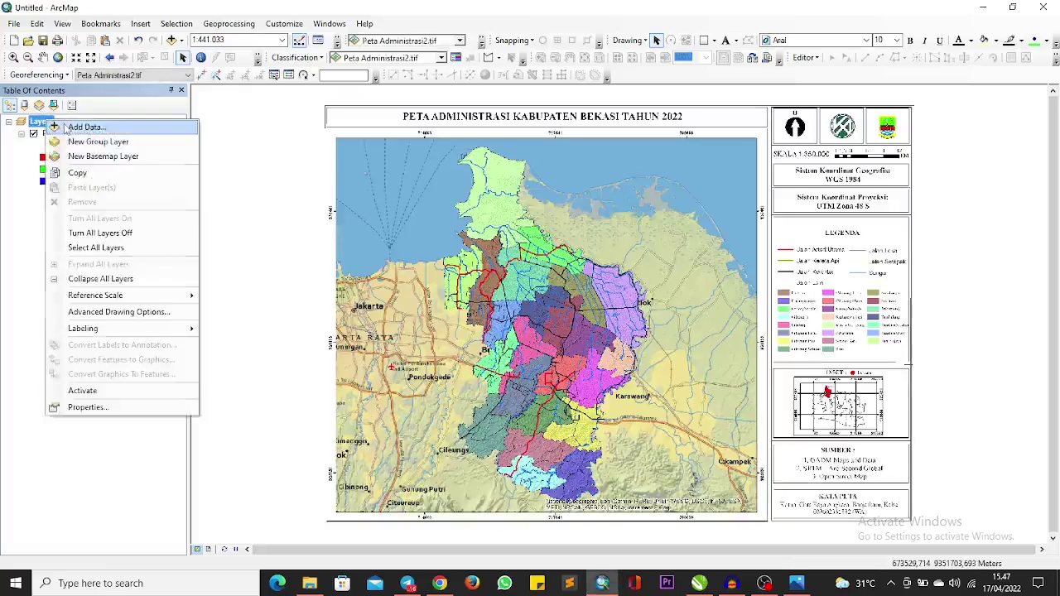
left_click(83, 131)
left_click(535, 207)
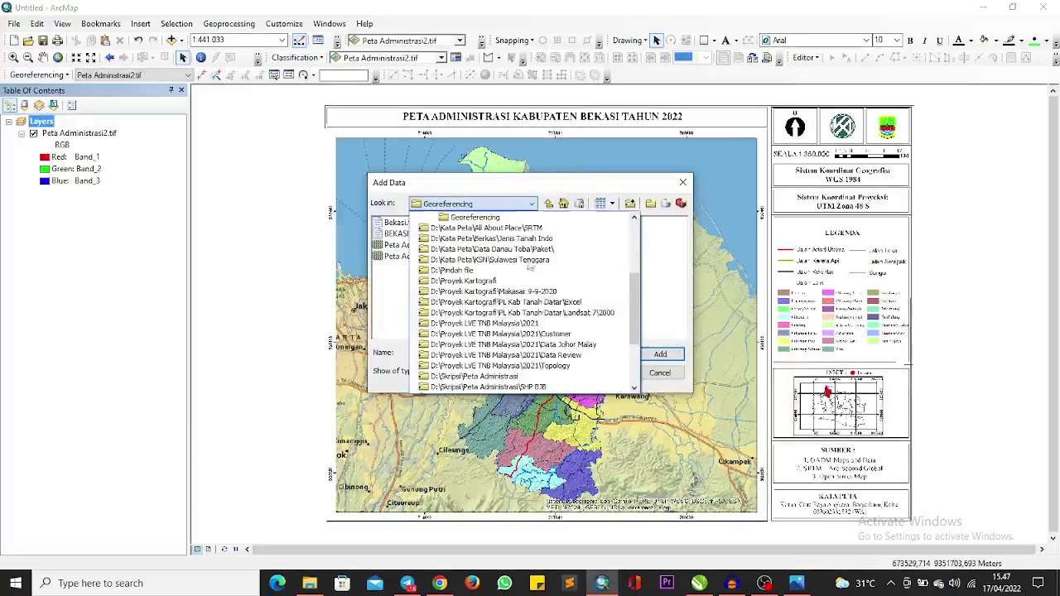
scroll(635, 290, "up", 2)
scroll(635, 290, "up", 1)
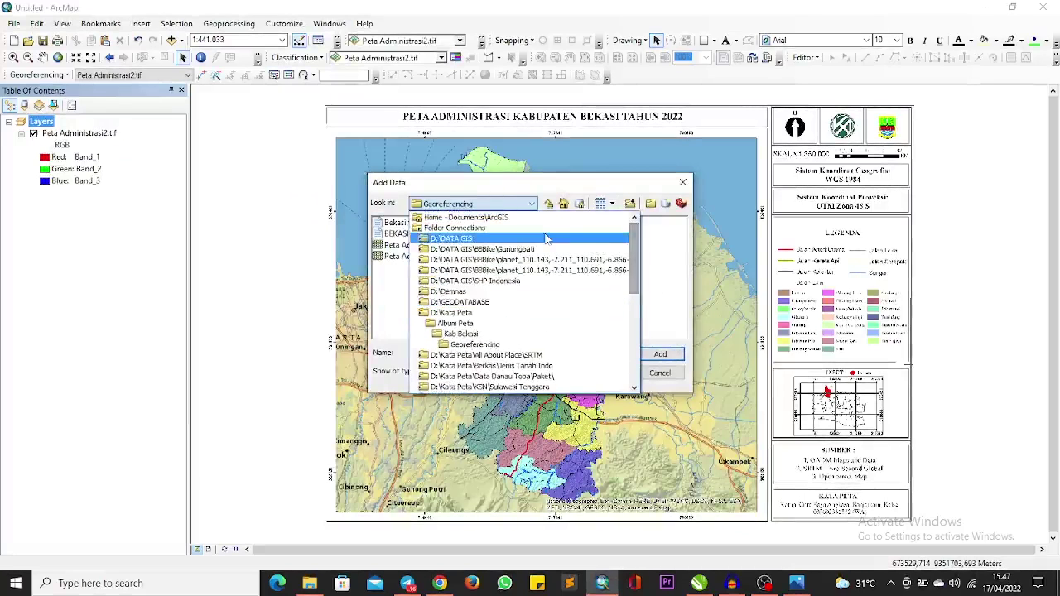
left_click(452, 238)
left_click_drag(520, 334, 663, 336)
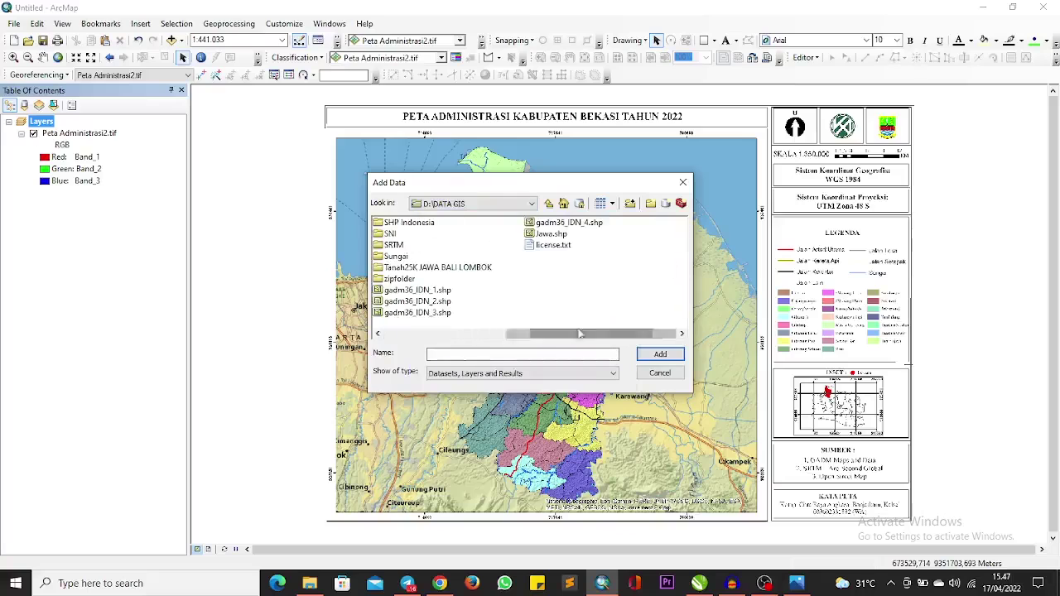
left_click(440, 303)
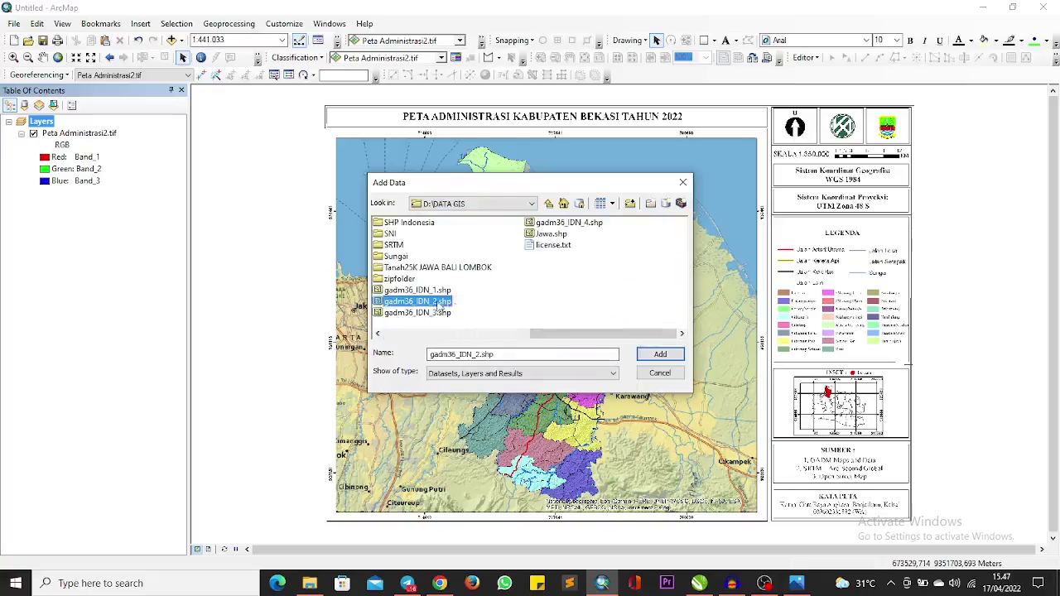
left_click(660, 354)
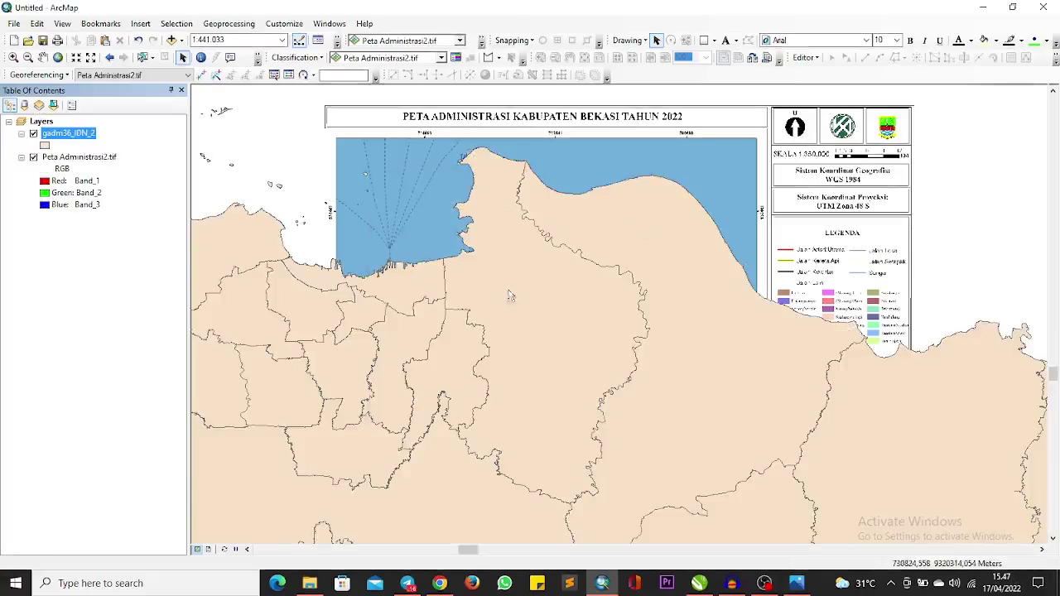
left_click_drag(76, 158, 82, 126)
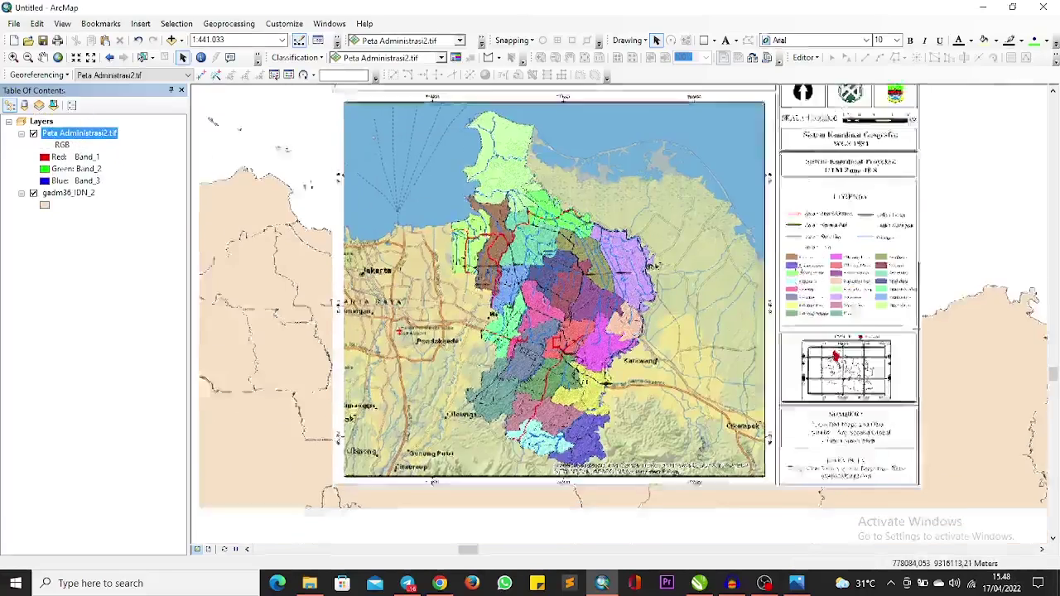
Examine how the coastline and district boundaries of the rectified map line up with the surrounding gadm36_IDN_2 layer
left_click_drag(460, 373, 542, 265)
left_click_drag(654, 157, 657, 259)
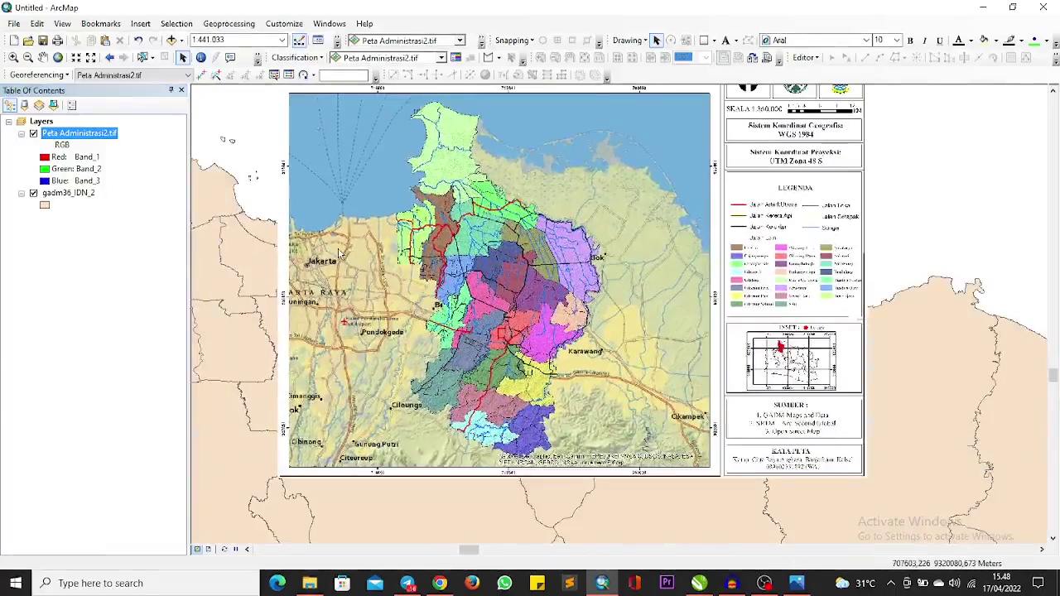
left_click_drag(340, 251, 510, 249)
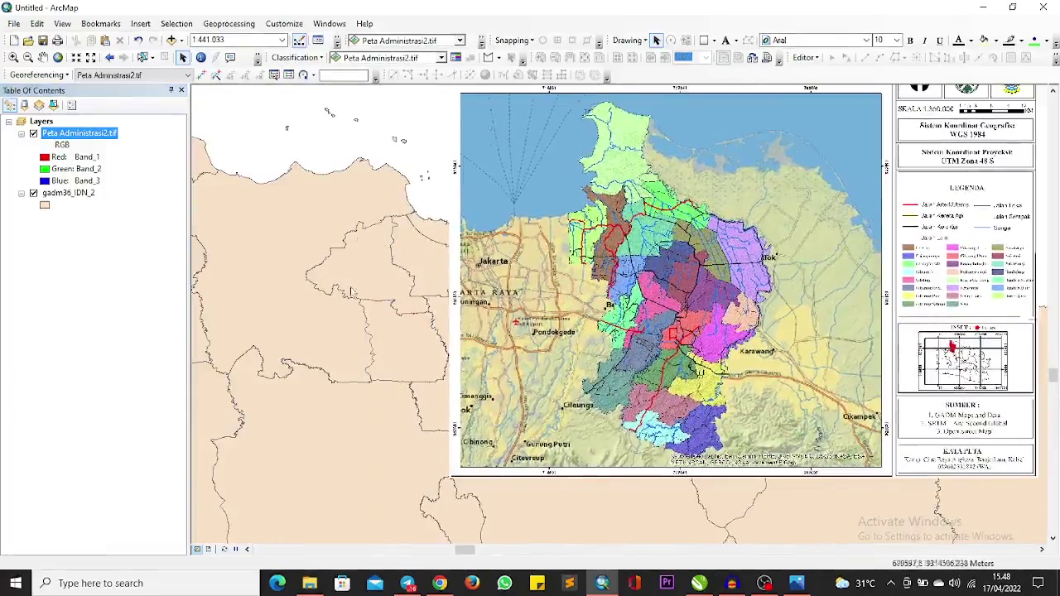
left_click_drag(789, 175, 653, 258)
left_click_drag(503, 171, 486, 129)
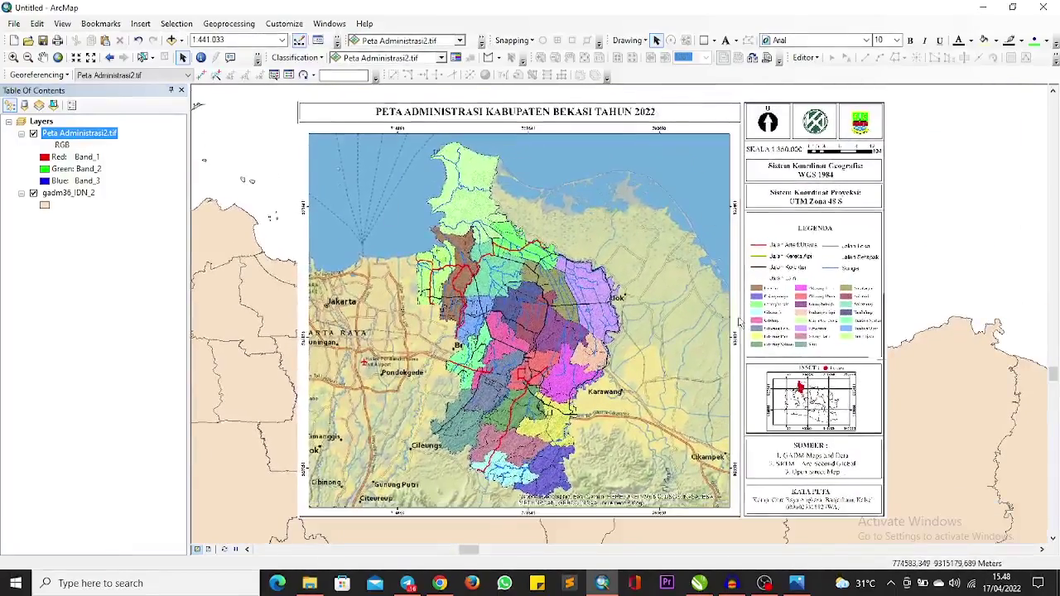
left_click_drag(617, 169, 563, 154)
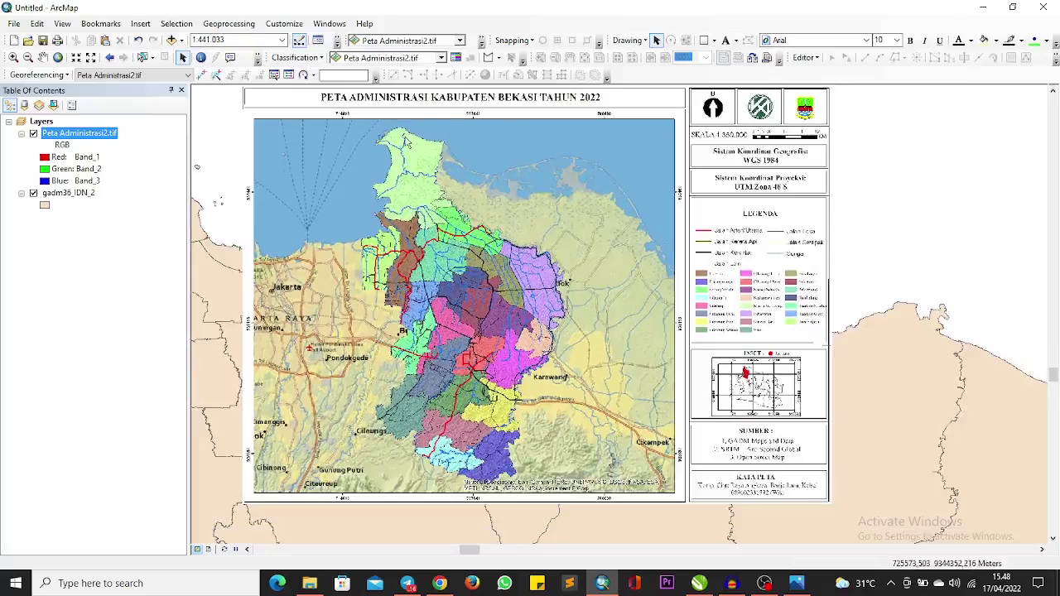
left_click_drag(446, 164, 440, 201)
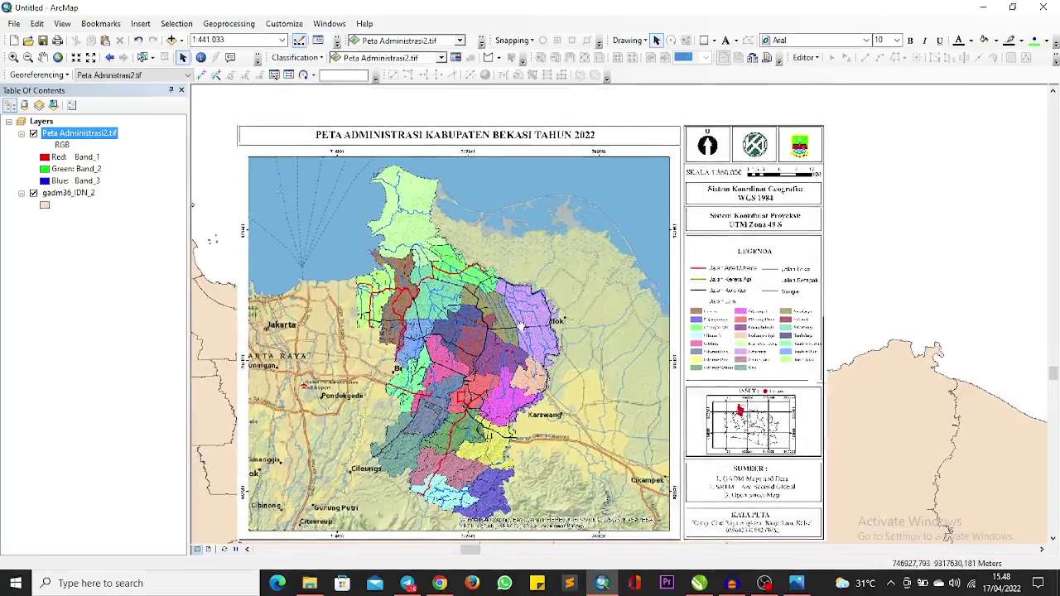
left_click_drag(519, 325, 609, 308)
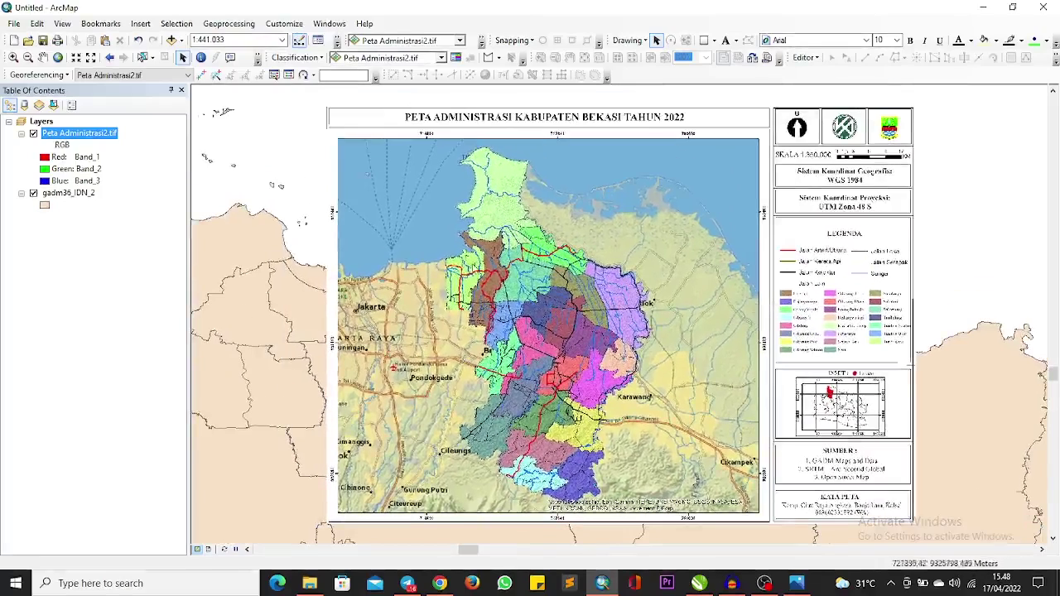
Review the overall placement of the whole rectified map sheet against the neighbouring gadm36_IDN_2 coastline and boundaries at 1:600.000 scale
left_click_drag(574, 314, 564, 303)
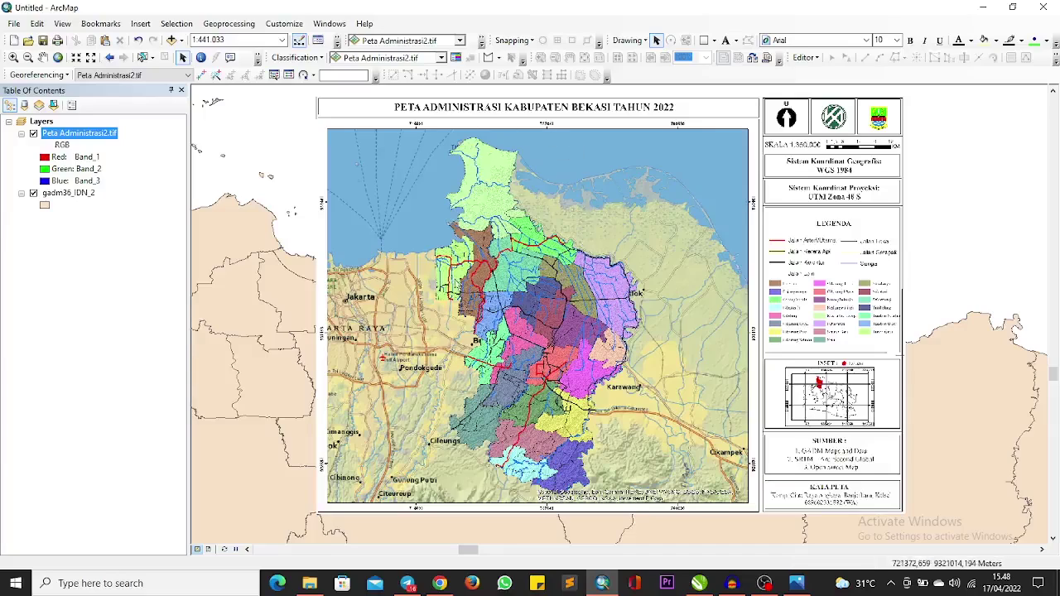
left_click_drag(199, 313, 351, 258)
scroll(684, 315, "up", 2)
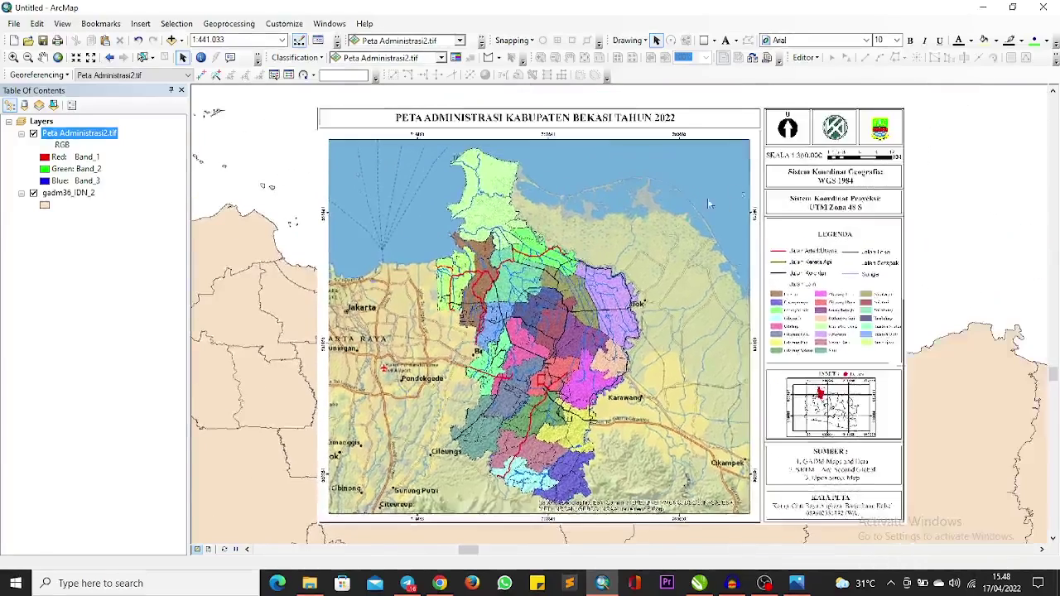
scroll(684, 315, "up", 2)
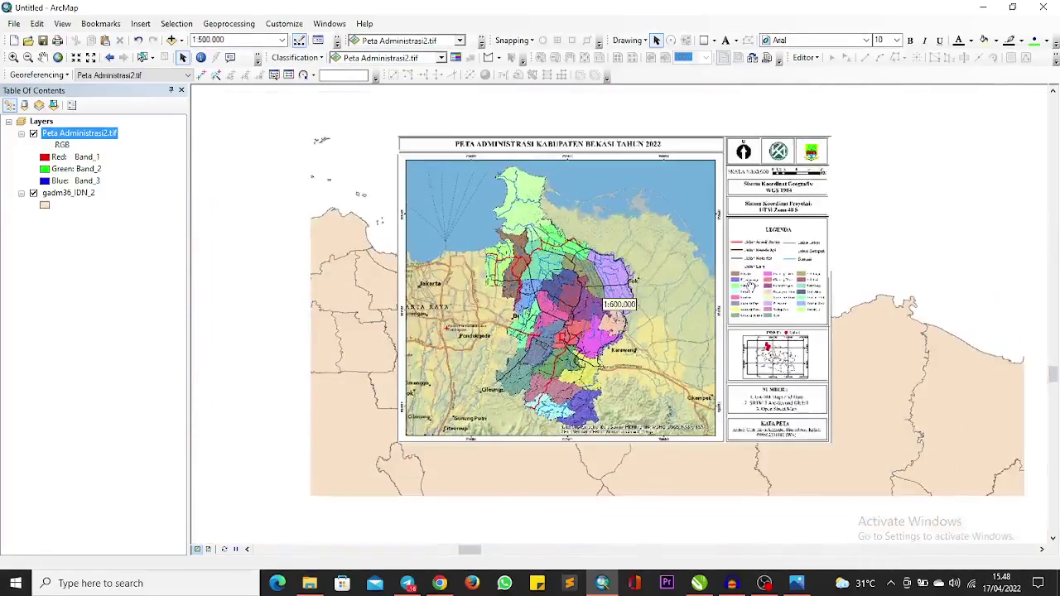
left_click_drag(706, 262, 582, 268)
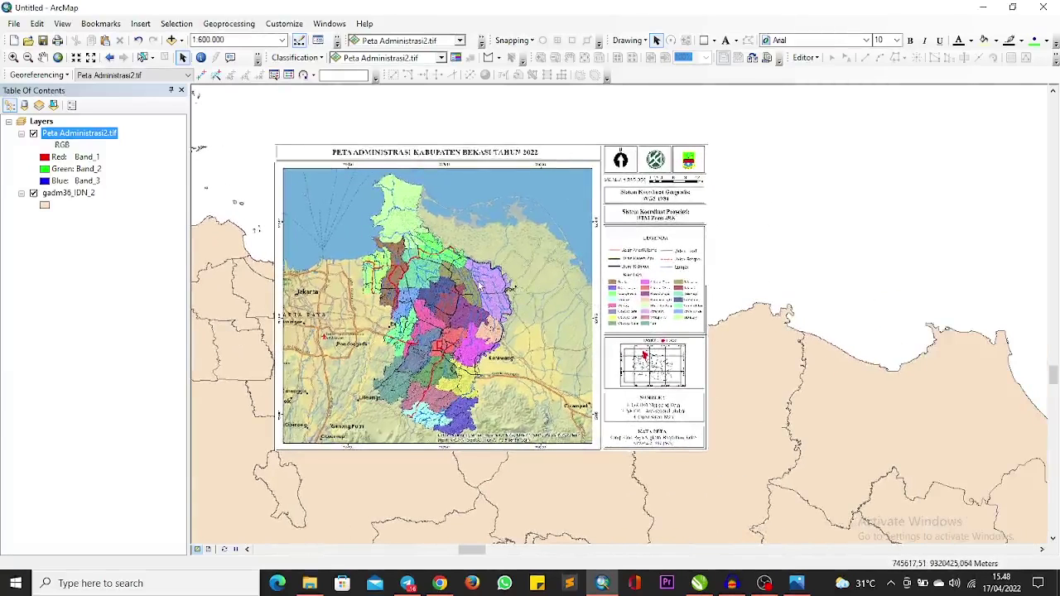
left_click_drag(484, 288, 542, 290)
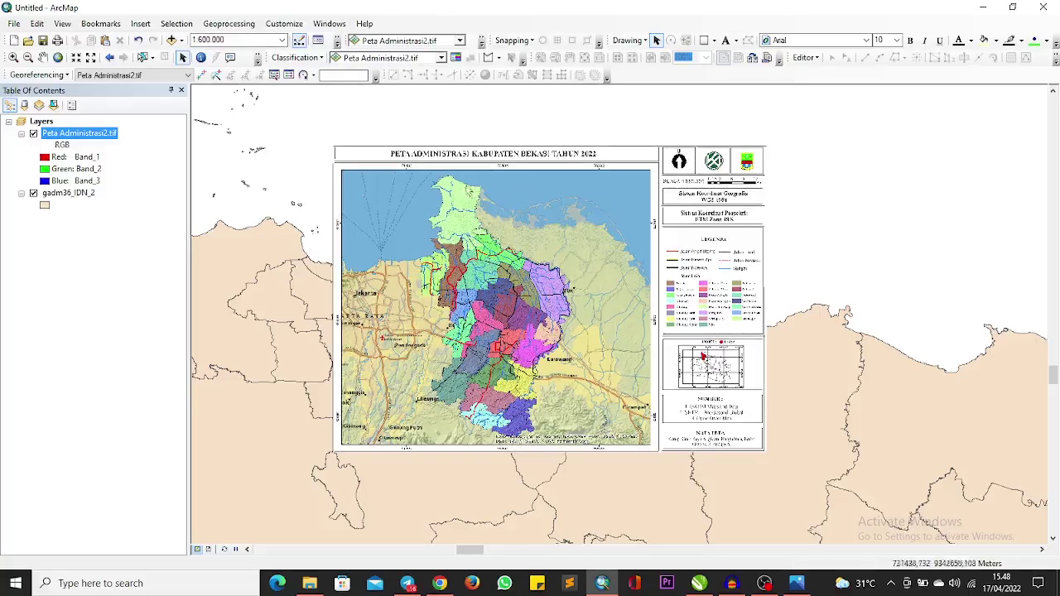
left_click_drag(636, 290, 524, 301)
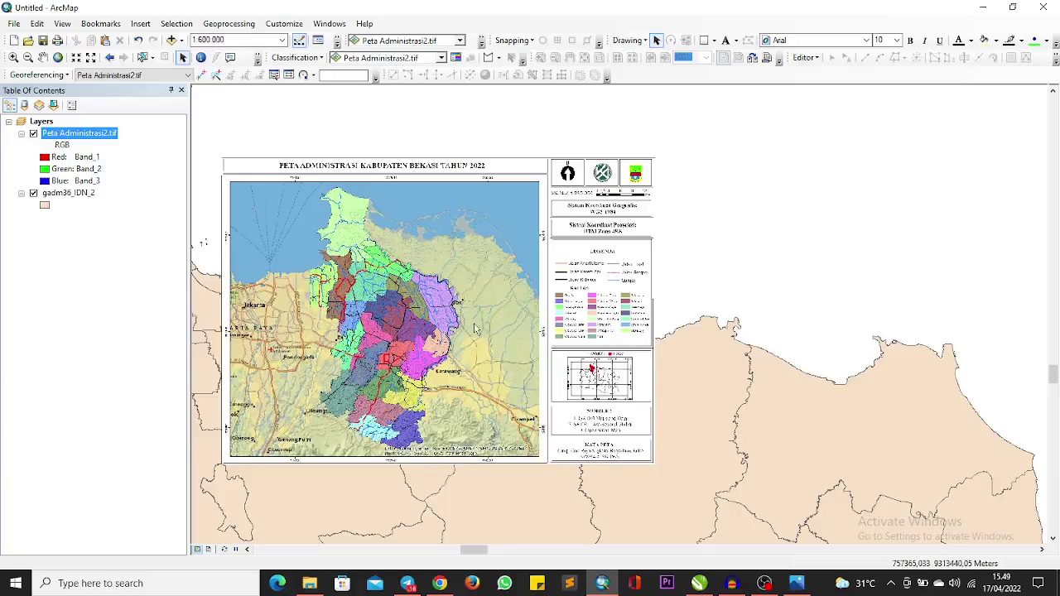
left_click_drag(485, 336, 548, 330)
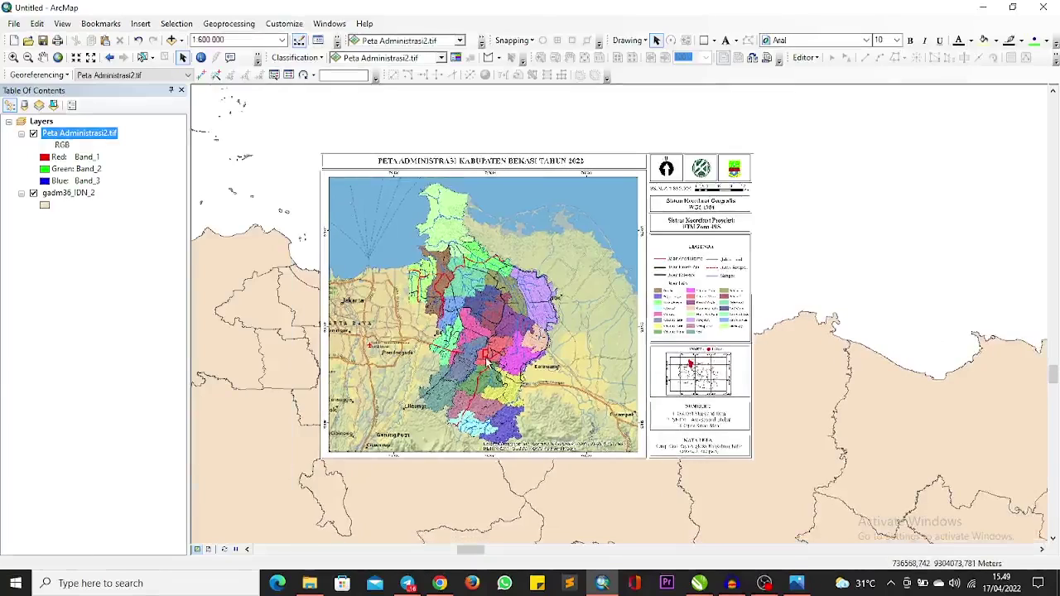